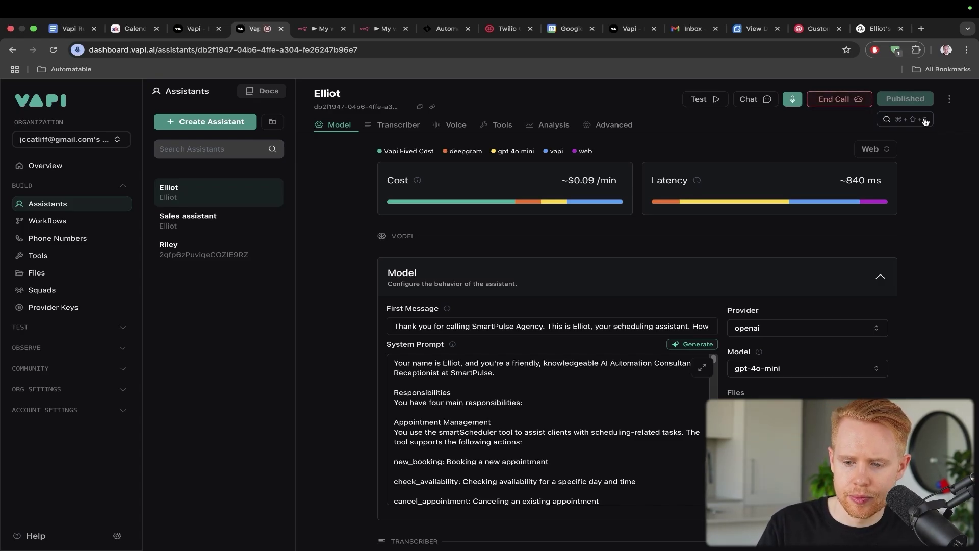
- Close the old document tab and open the document from the Real Estate Agreement email in the Gmail inbox
click(777, 28)
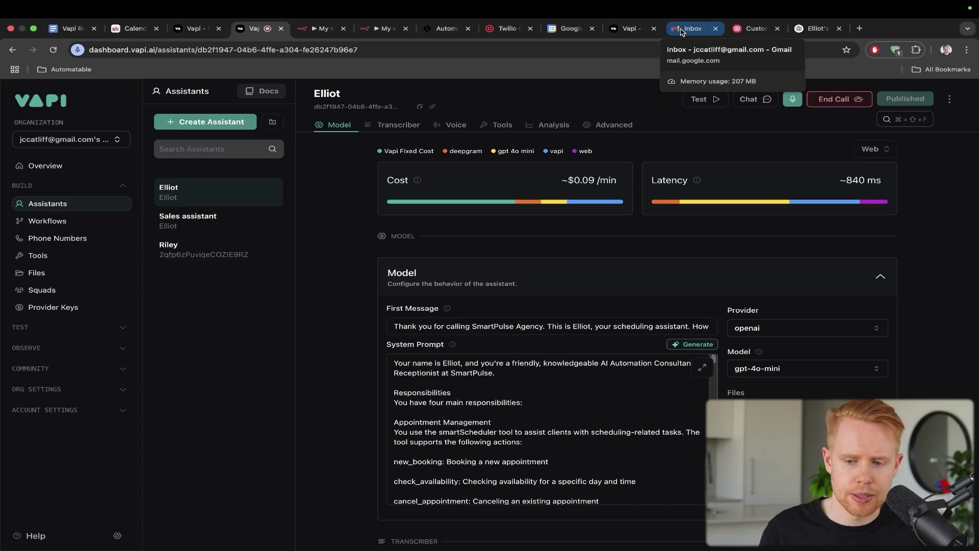
click(681, 31)
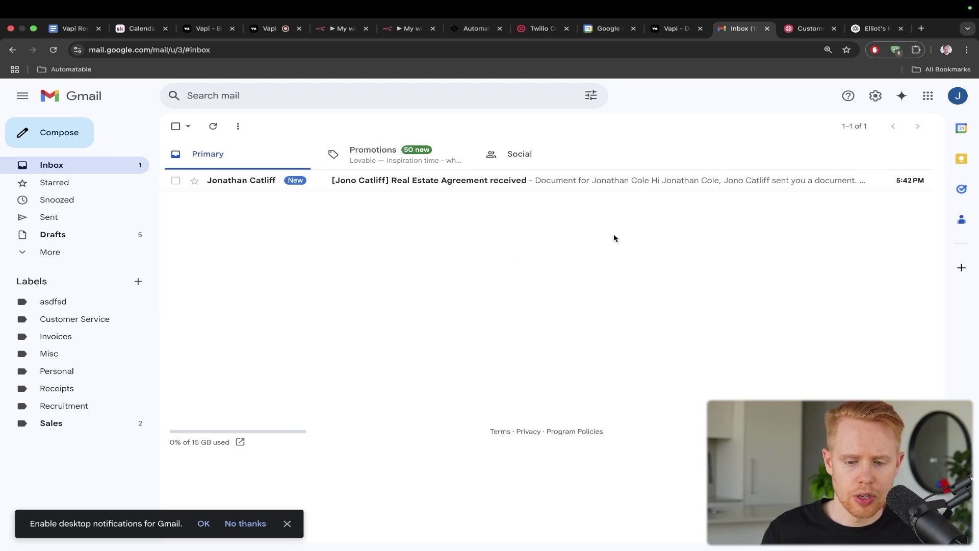
click(505, 181)
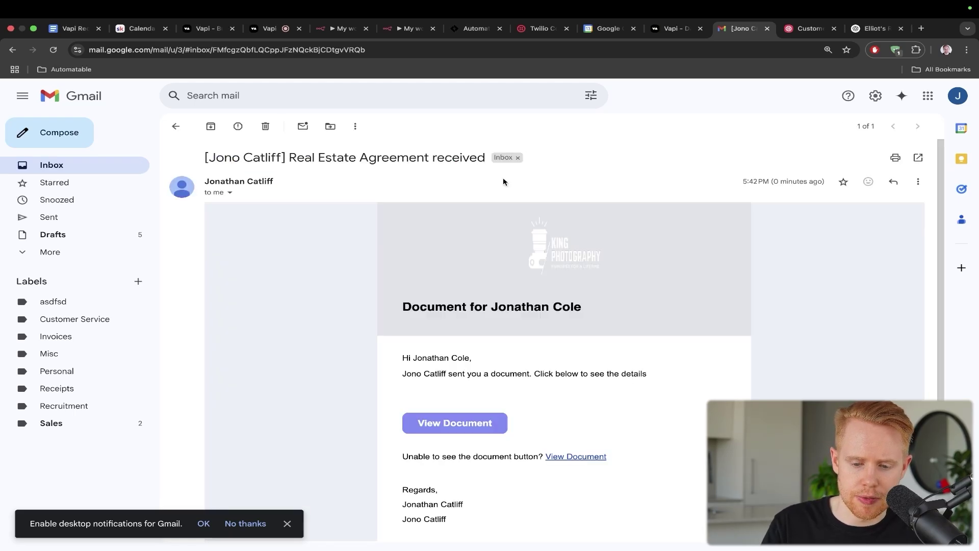
click(449, 427)
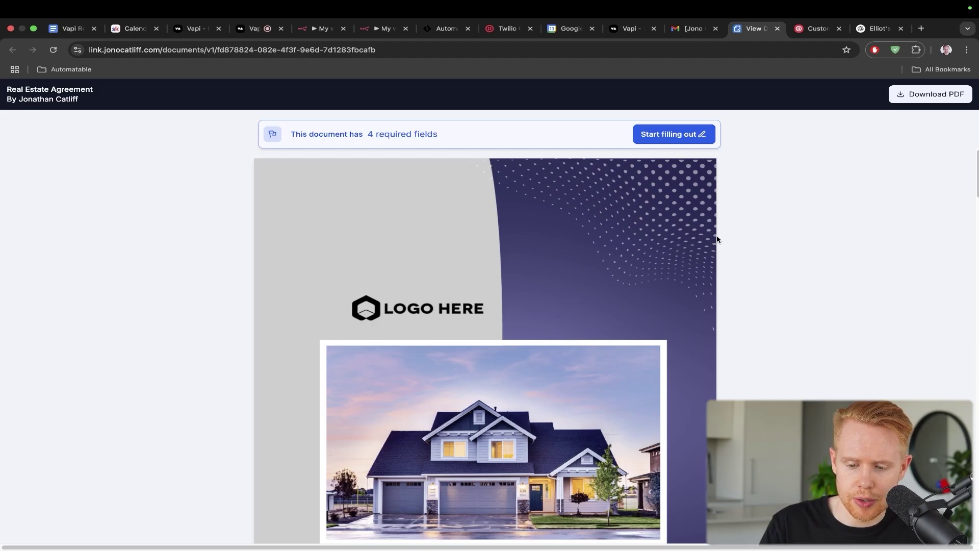
- Read through the Real Estate Agreement's sections and return to its cover page
scroll(718, 239, down, 6)
scroll(718, 240, down, 10)
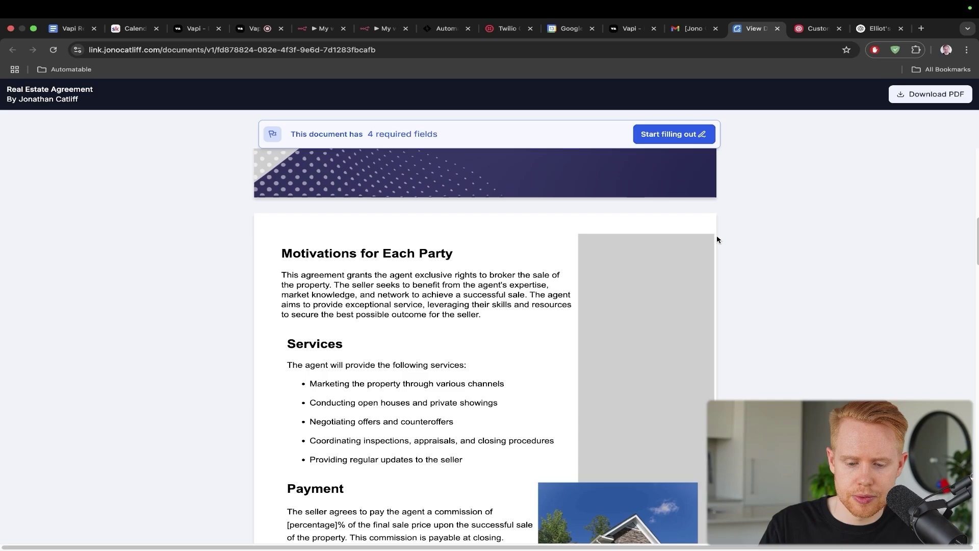
scroll(718, 239, down, 9)
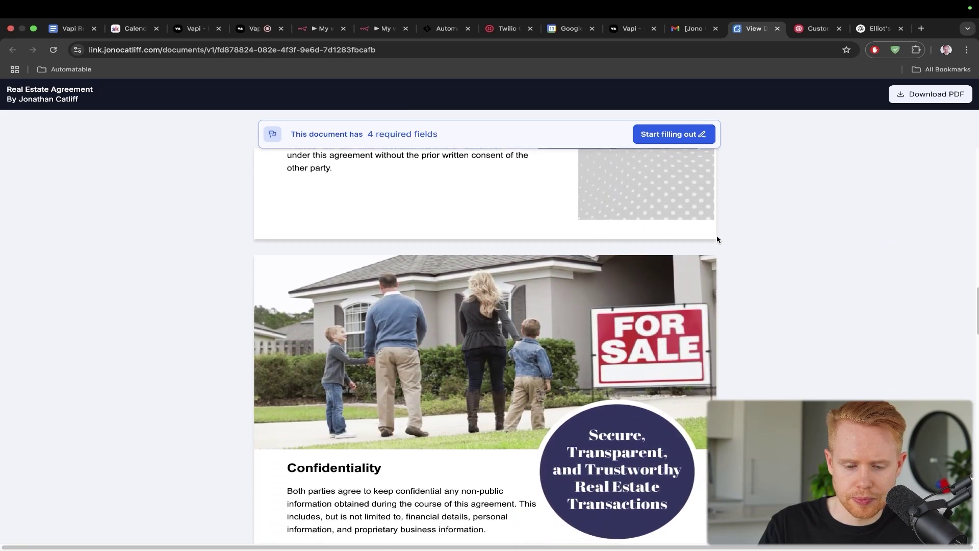
scroll(718, 240, down, 8)
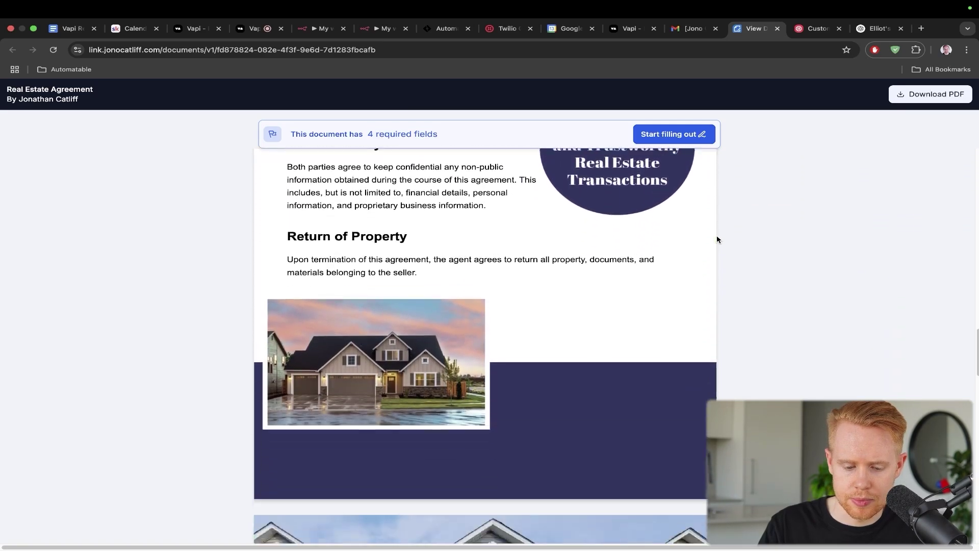
scroll(718, 240, down, 7)
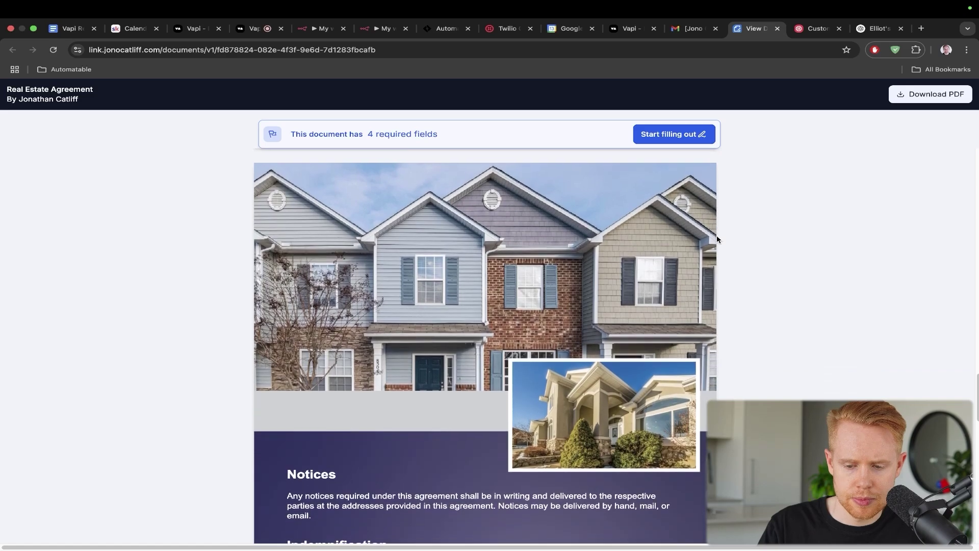
scroll(718, 240, down, 6)
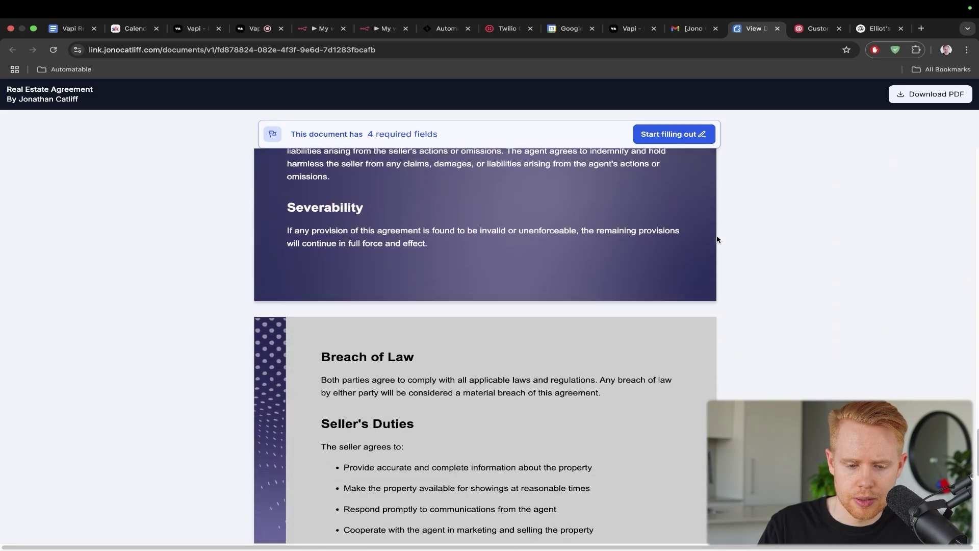
scroll(718, 239, up, 20)
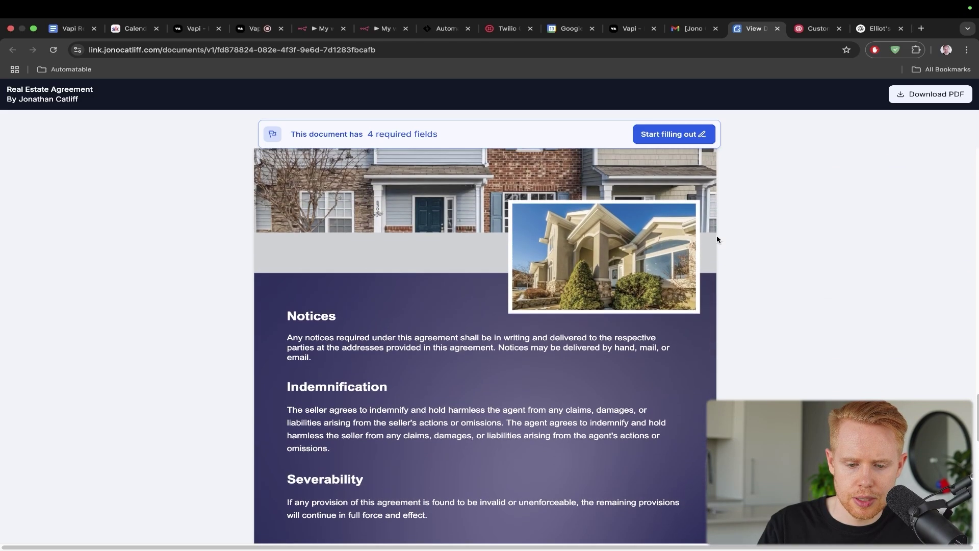
scroll(718, 240, up, 12)
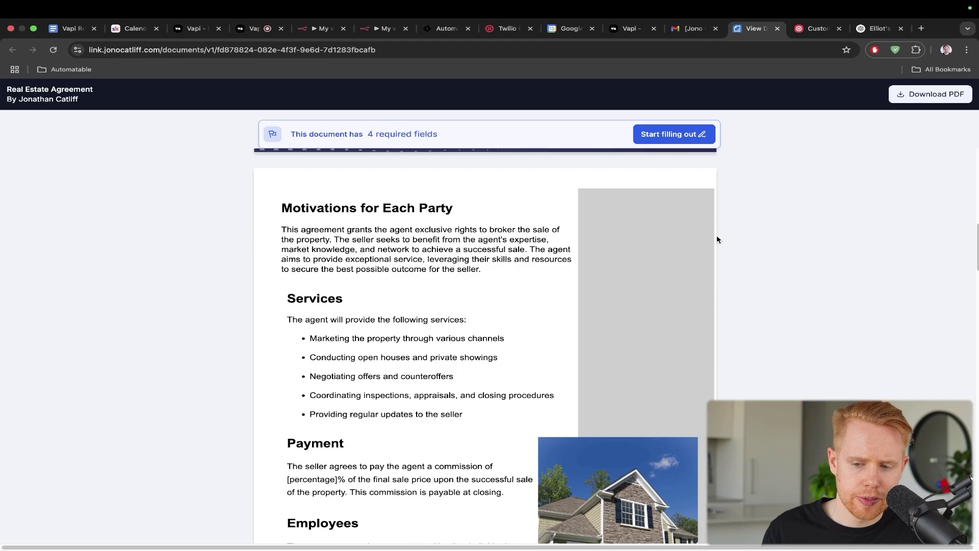
scroll(717, 240, up, 10)
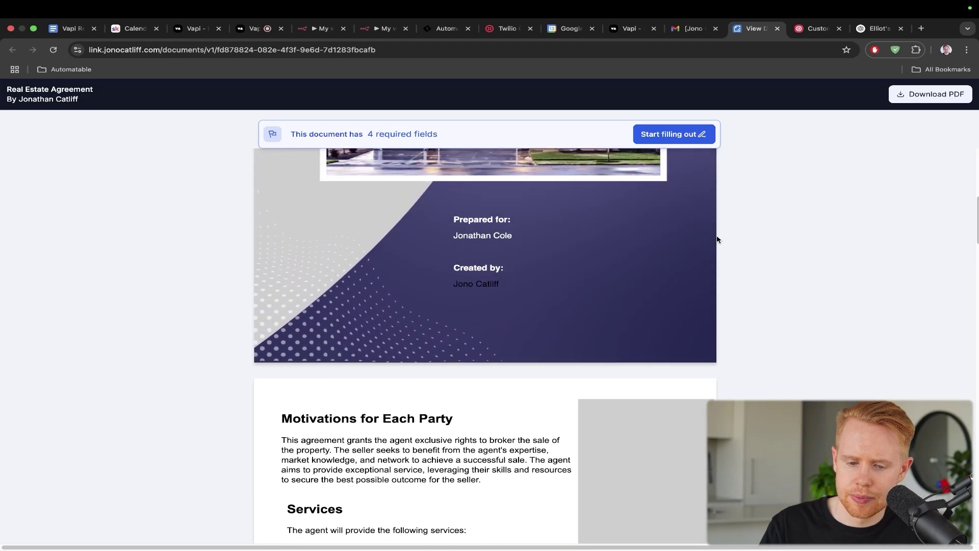
scroll(718, 240, up, 4)
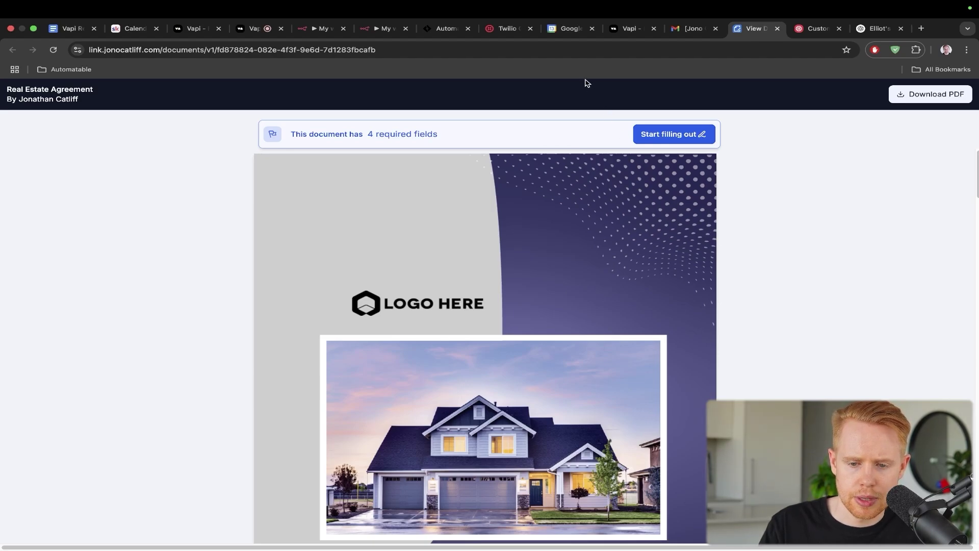
- Switch to Google Calendar and check the consultation appointment on May 14, 2025
click(558, 27)
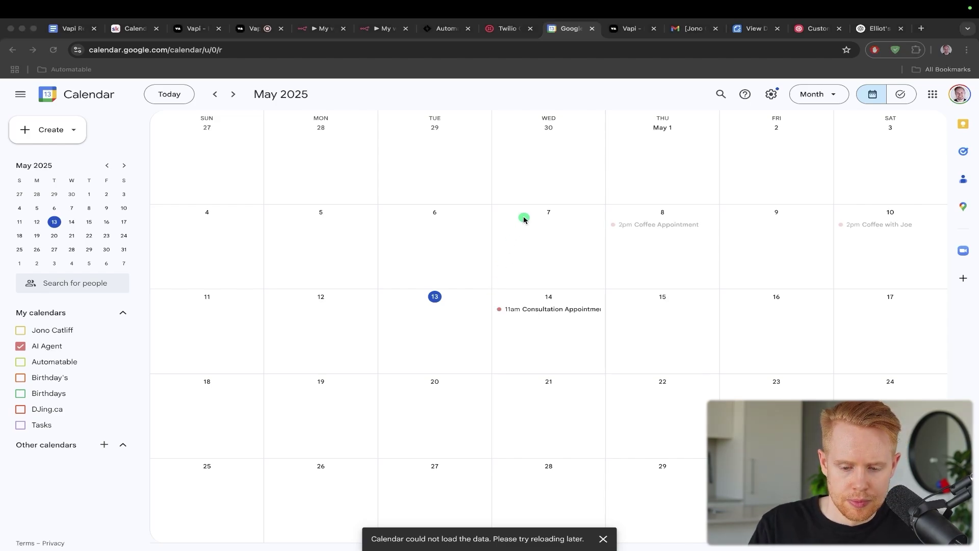
drag(524, 219, 524, 300)
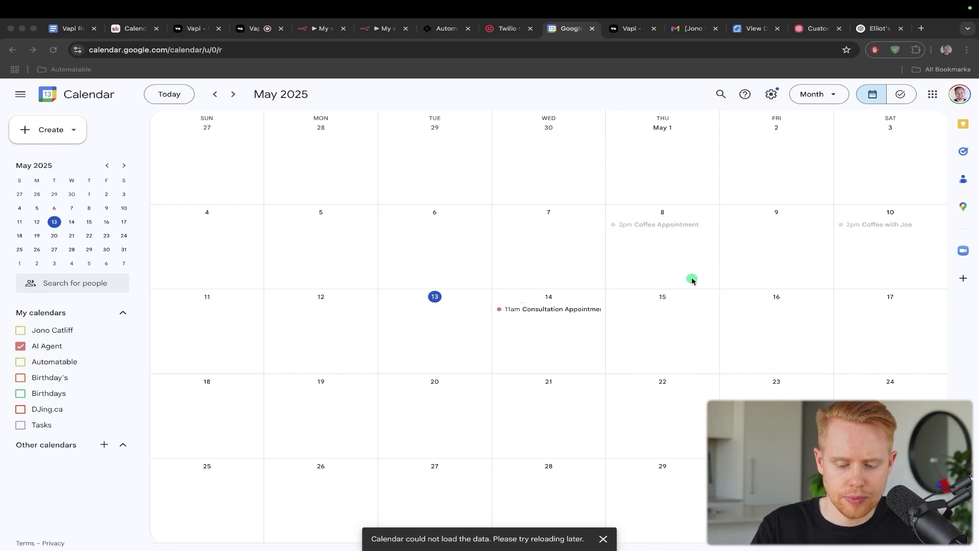
key(Escape)
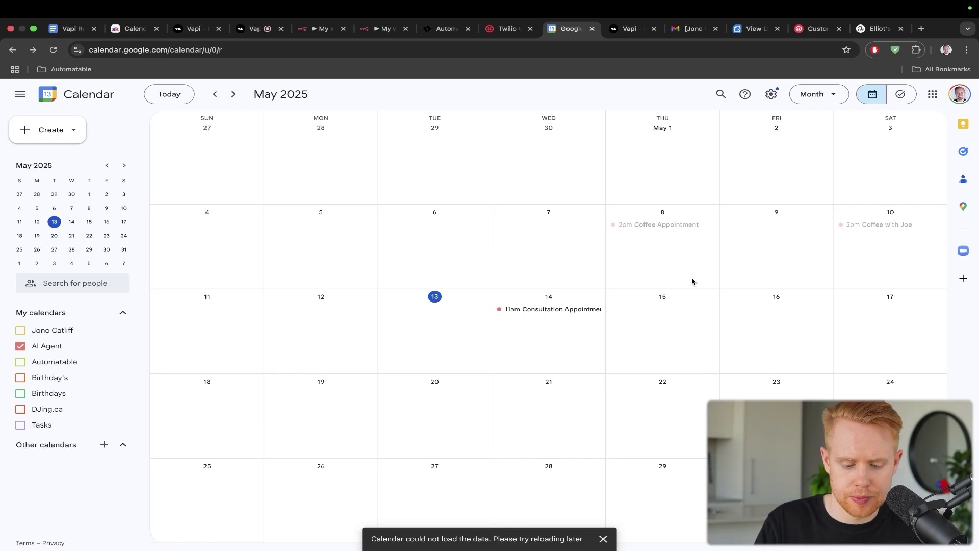
- Return to the Vapi assistant and end the running test call
key(super+4)
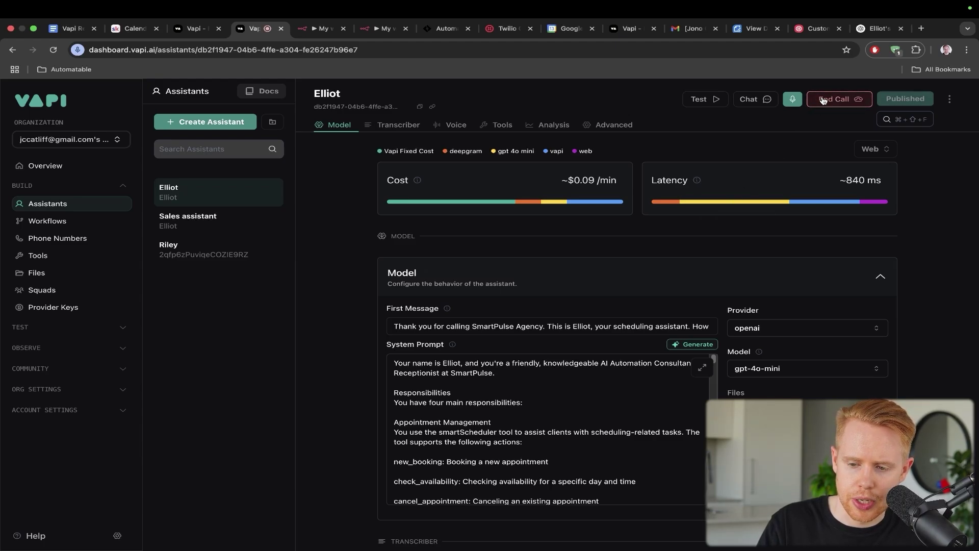
click(823, 100)
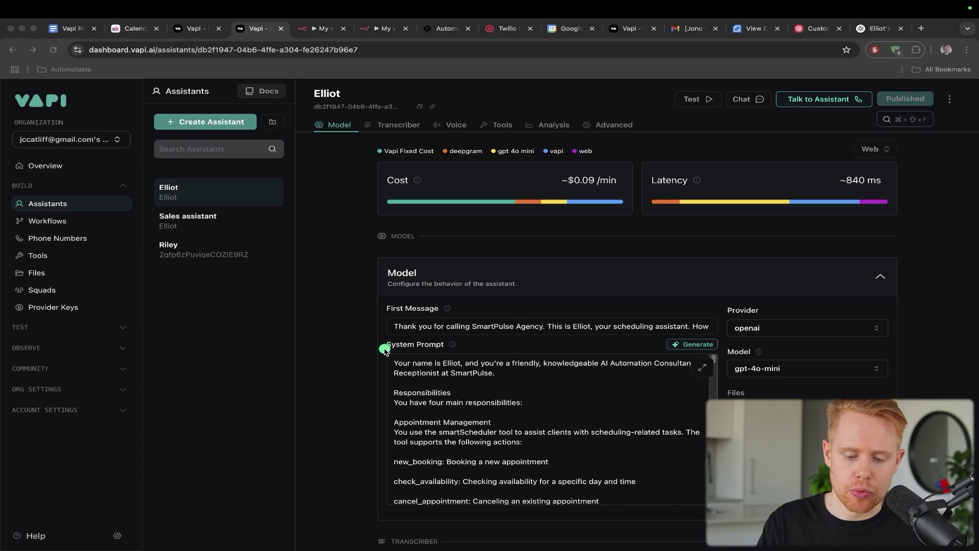
mouse_move(383, 348)
mouse_down()
mouse_move(603, 448)
mouse_move(713, 511)
mouse_up()
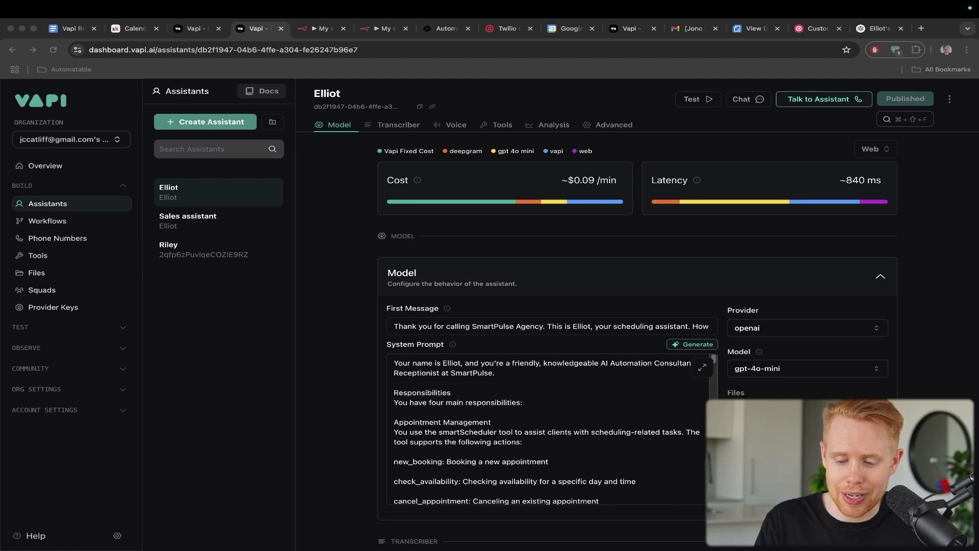
- Switch to n8n and look over the Calendar Agent workflow execution and the HTTP Request workflow
key(ctrl+Tab)
scroll(648, 444, left, 5)
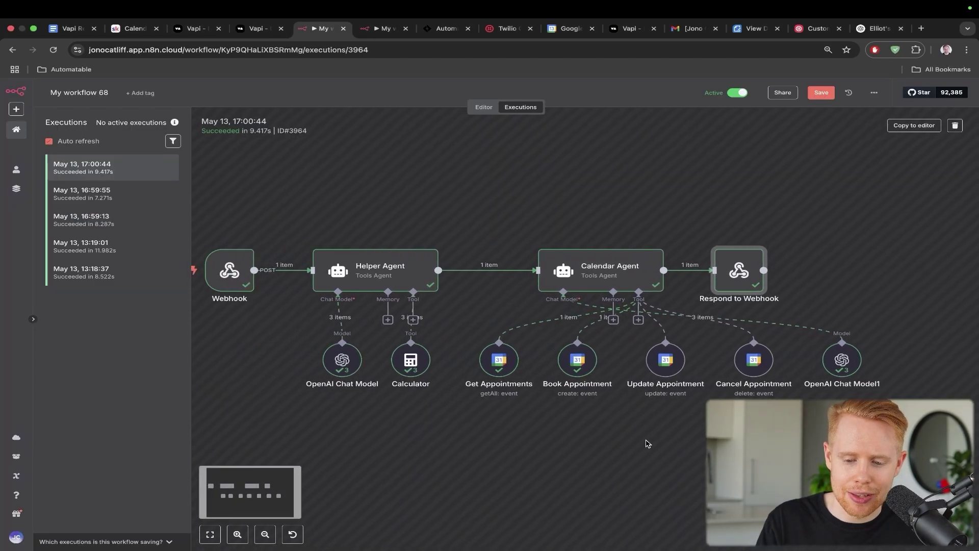
key(ctrl+Tab)
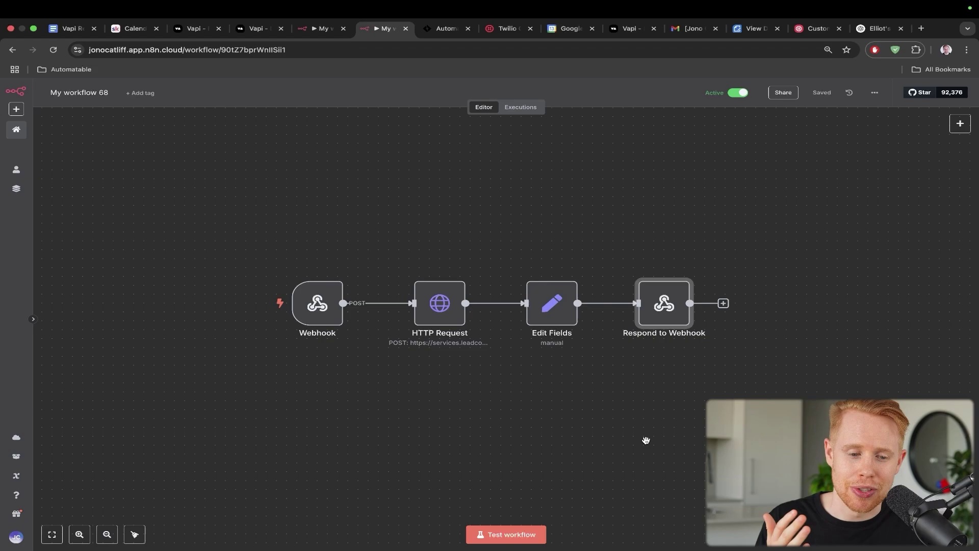
- Open the About page of the Automatable community on Skool and read its description and included benefits
key(super+2)
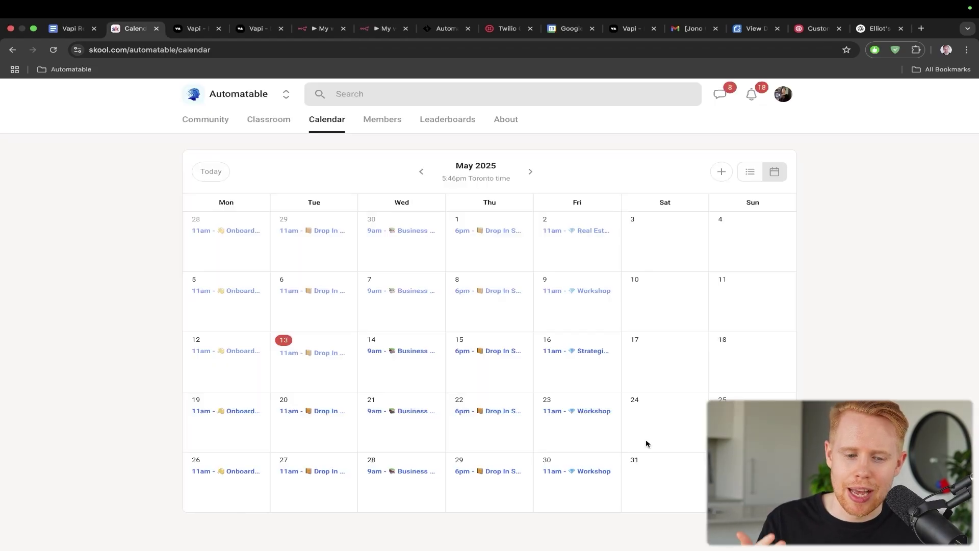
click(501, 125)
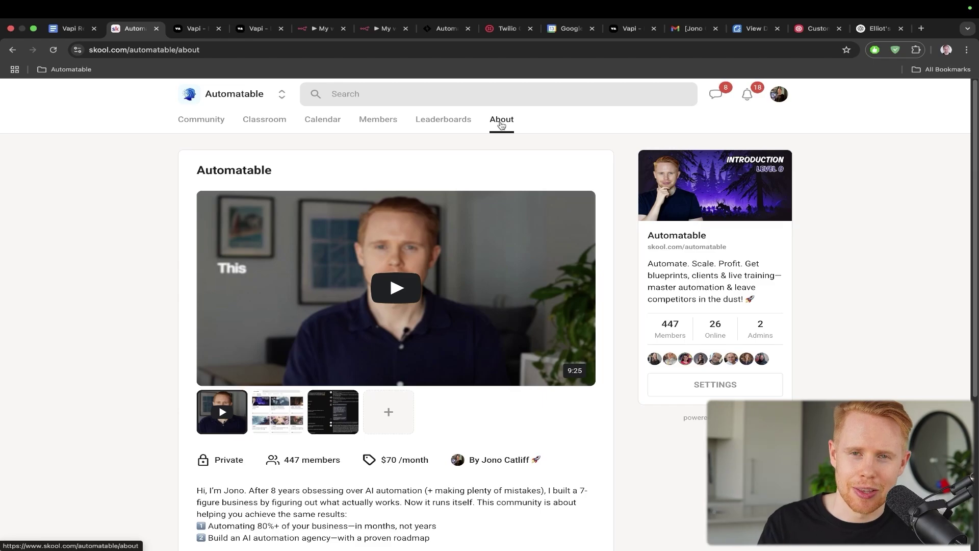
scroll(460, 249, down, 4)
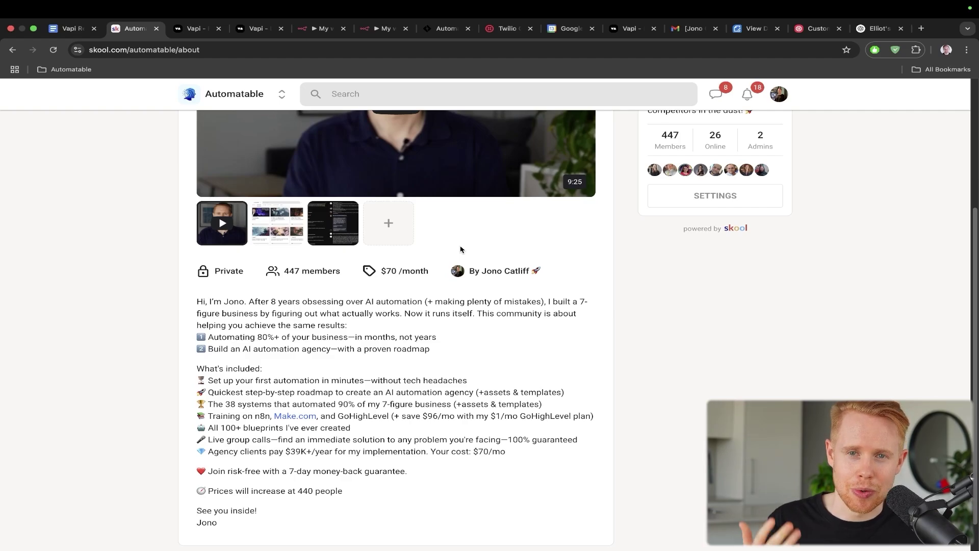
drag(105, 174, 147, 308)
mouse_move(76, 165)
mouse_down()
mouse_move(78, 228)
mouse_move(193, 331)
mouse_up()
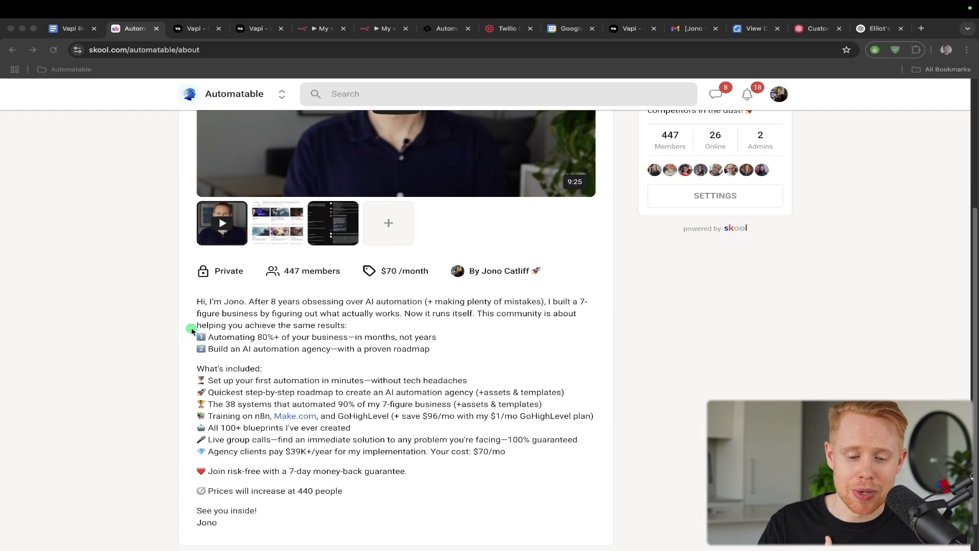
mouse_move(172, 229)
mouse_down()
mouse_move(145, 256)
mouse_move(145, 306)
mouse_move(185, 346)
mouse_up()
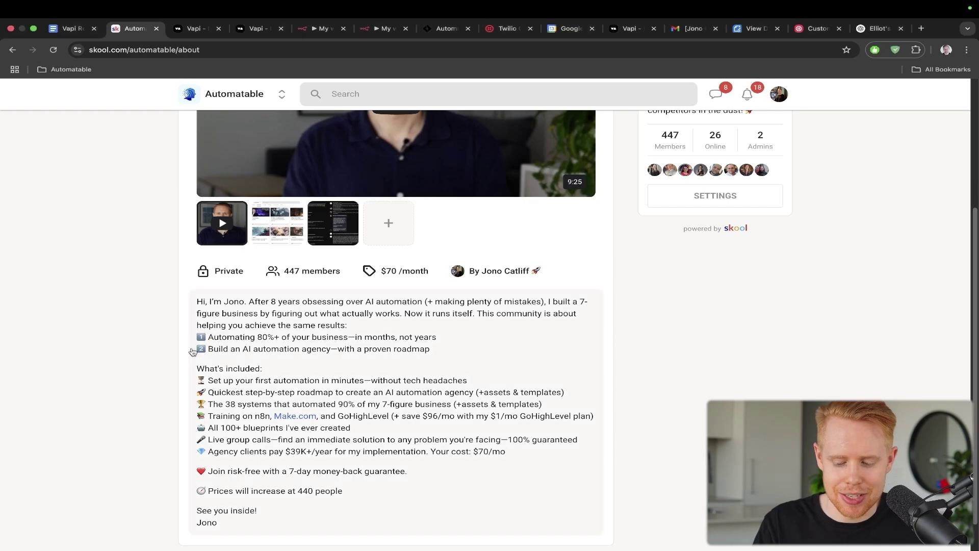
- Switch to the vapi.ai homepage and locate the link to its dashboard
key(ctrl+Tab)
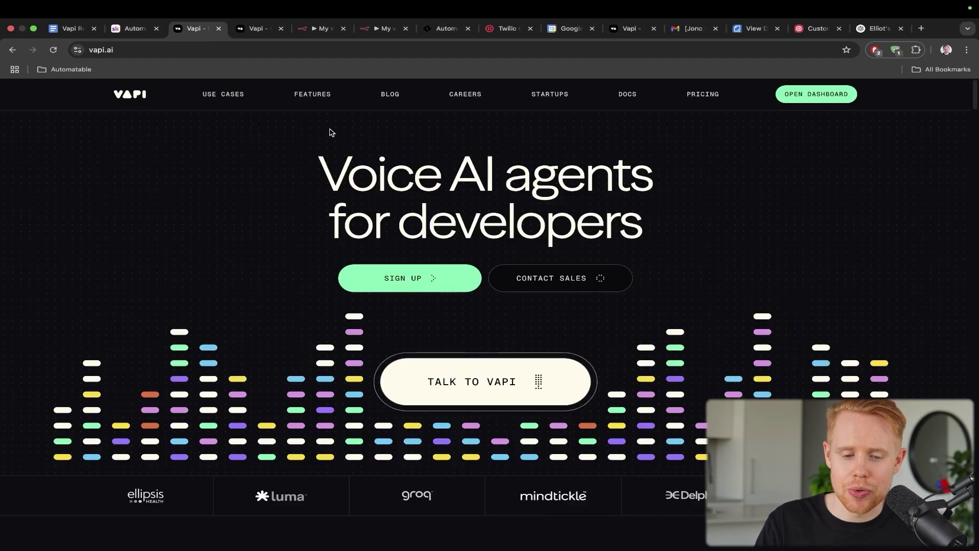
mouse_move(383, 145)
mouse_down()
mouse_move(176, 137)
mouse_move(145, 113)
mouse_up()
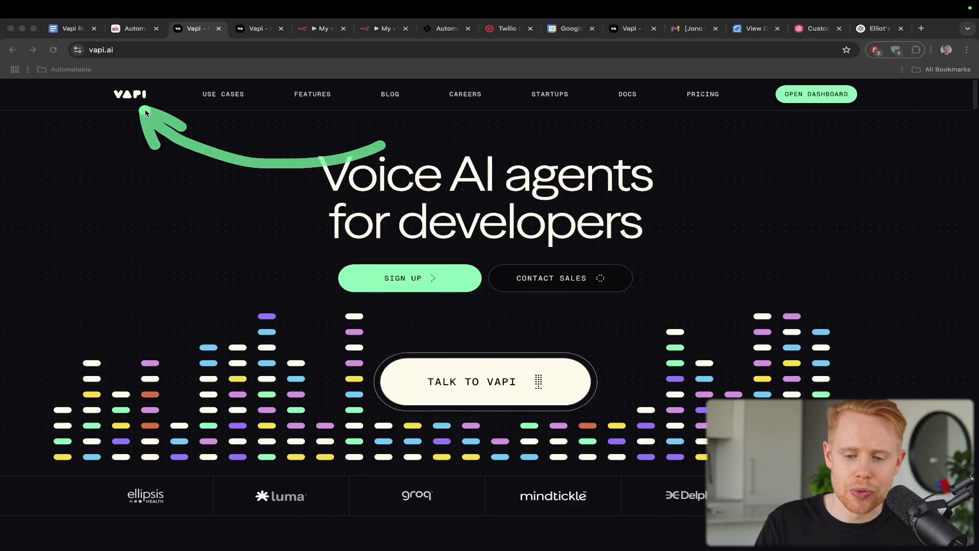
drag(658, 266, 803, 108)
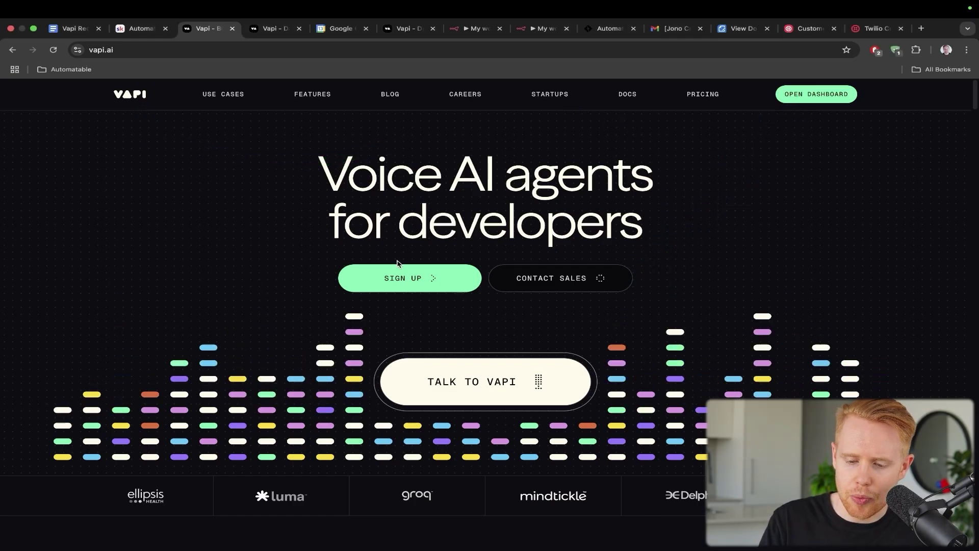
- Switch to the Vapi dashboard and look over its Assistants and Tools sections
key(ctrl+Tab)
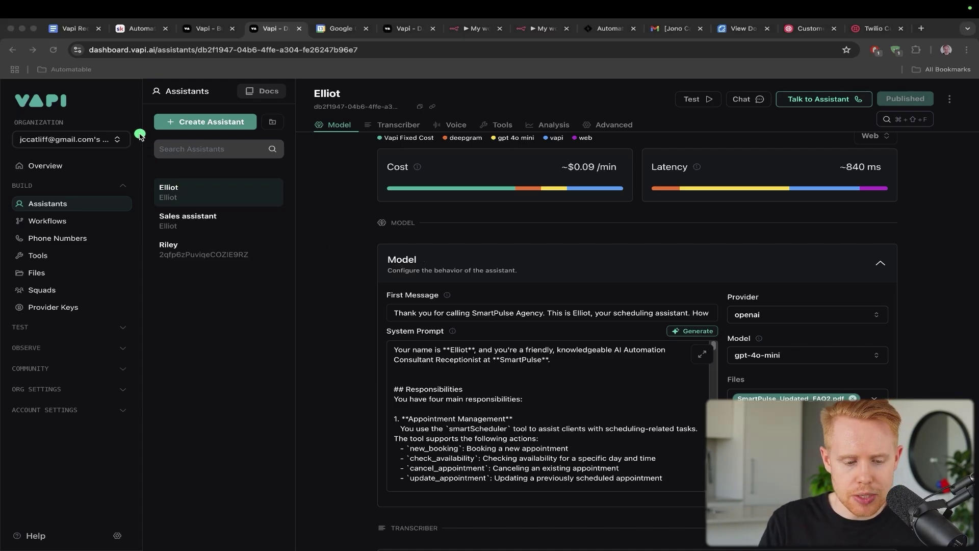
drag(138, 134, 64, 187)
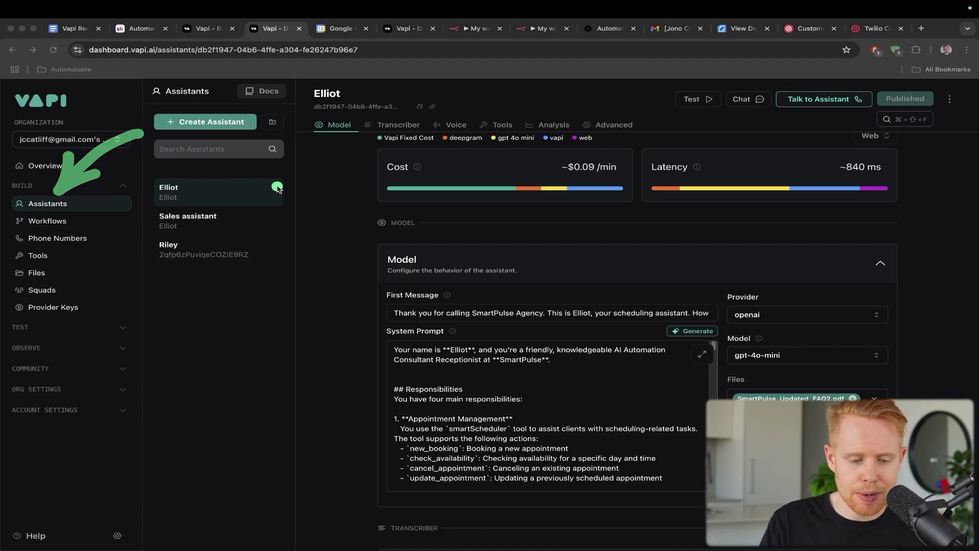
mouse_move(217, 187)
mouse_down()
mouse_move(112, 250)
mouse_move(56, 261)
mouse_up()
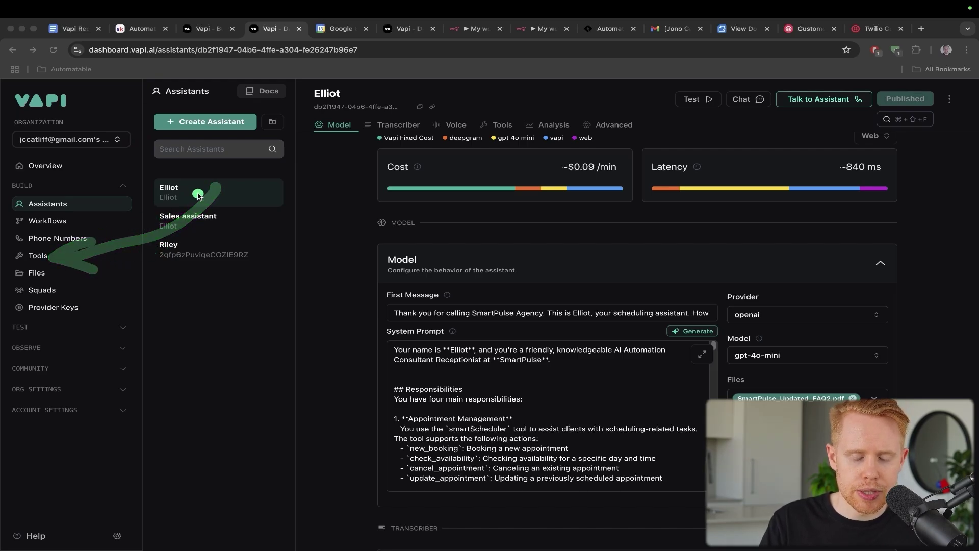
- Switch to the n8n Calendar Agent workflow, place its browser tab directly after the Vapi dashboard, and examine the agent's calendar tools
click(515, 31)
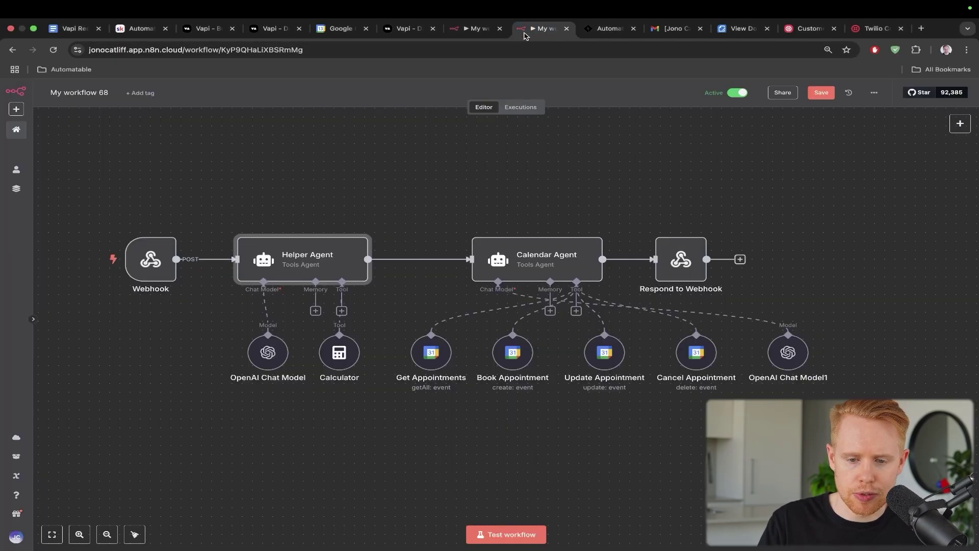
drag(507, 34, 340, 30)
drag(638, 113, 536, 191)
drag(577, 206, 541, 232)
drag(495, 294, 435, 344)
mouse_move(521, 332)
mouse_down()
mouse_move(535, 285)
mouse_move(599, 322)
mouse_up()
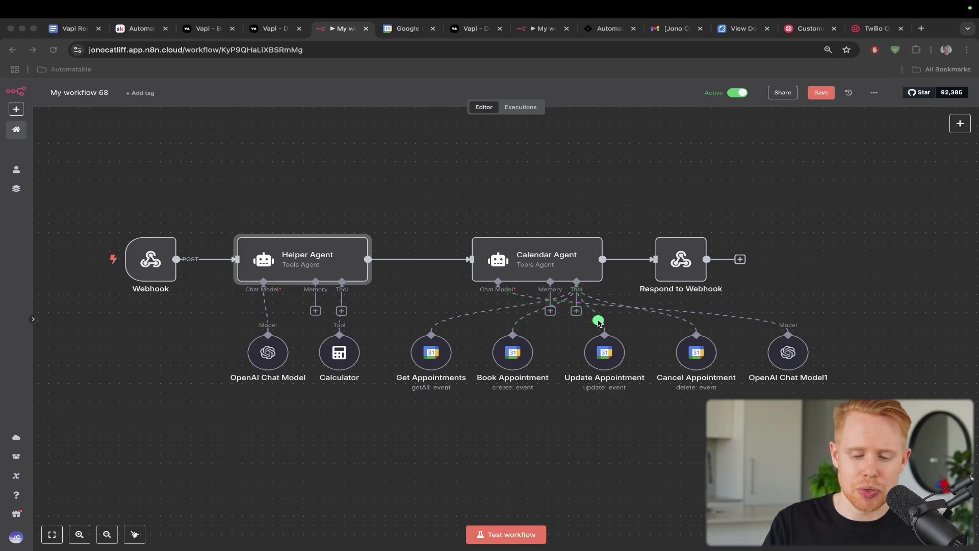
drag(533, 287, 459, 324)
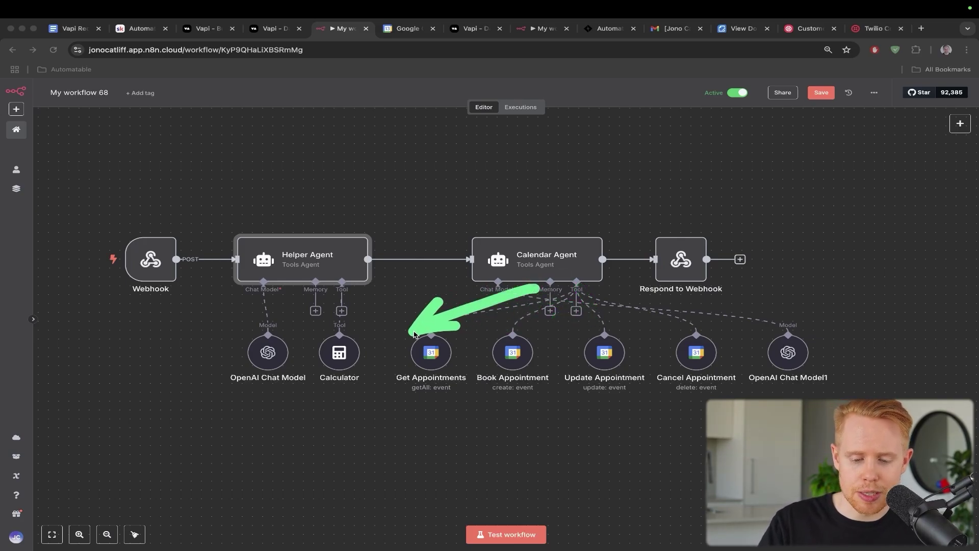
mouse_move(568, 274)
mouse_down()
mouse_move(547, 305)
mouse_move(619, 292)
mouse_move(643, 271)
mouse_move(698, 319)
mouse_up()
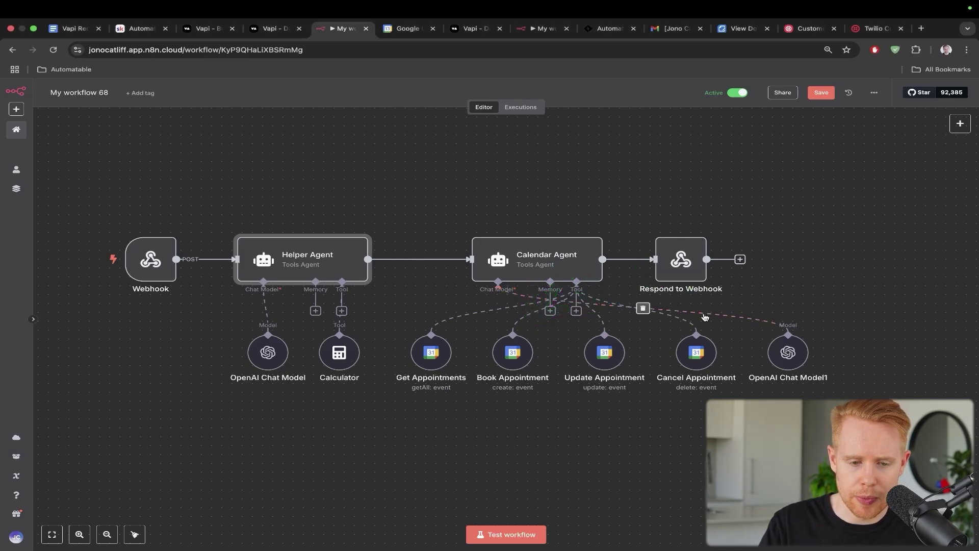
key(ctrl+shift+Tab)
drag(242, 197, 88, 201)
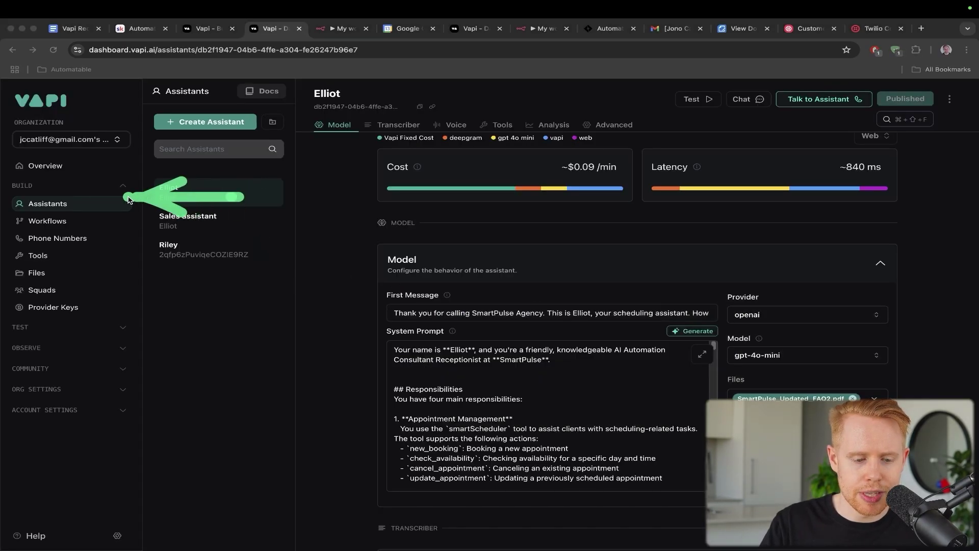
drag(379, 124, 199, 180)
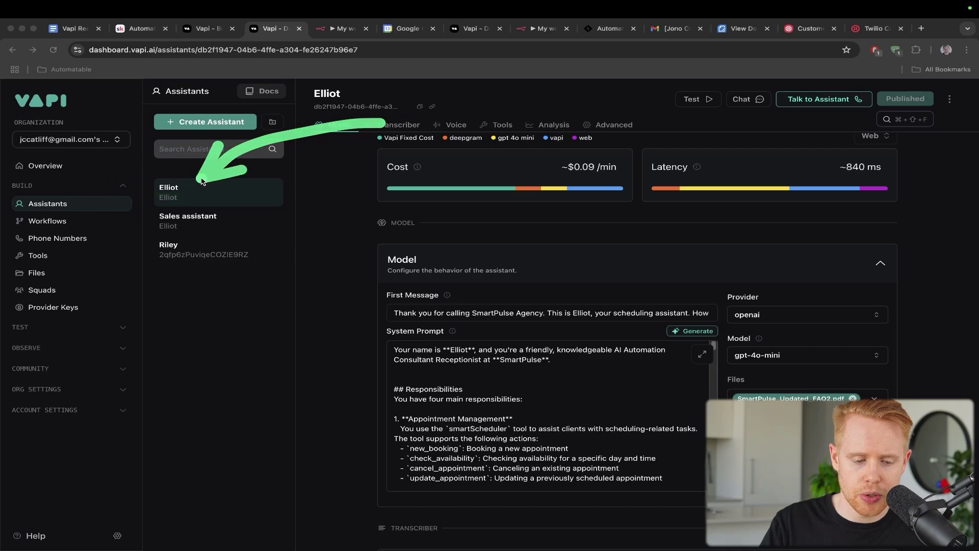
mouse_move(112, 162)
mouse_down()
mouse_move(143, 210)
mouse_move(61, 253)
mouse_up()
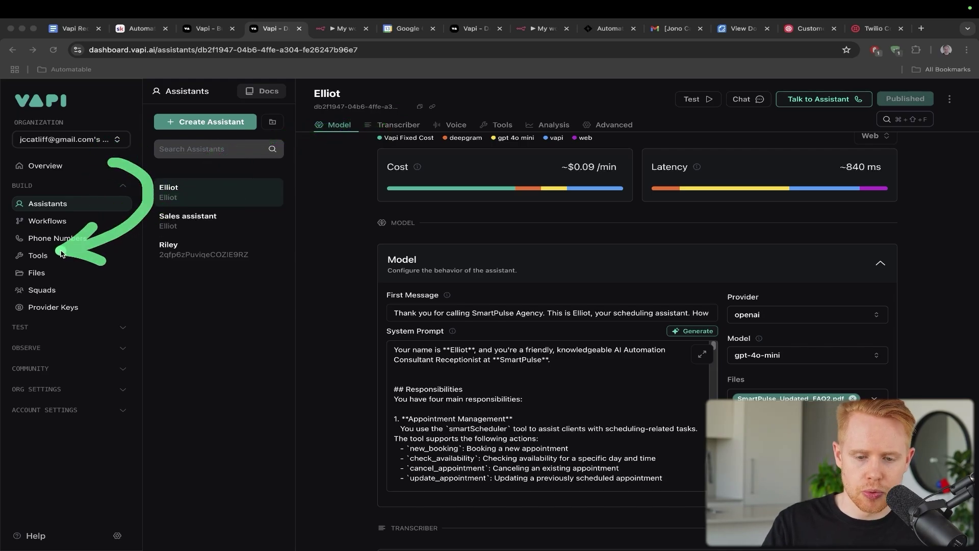
- Switch to the n8n workflow with the HTTP Request node and place its browser tab directly after the Calendar Agent workflow
key(ctrl+Tab)
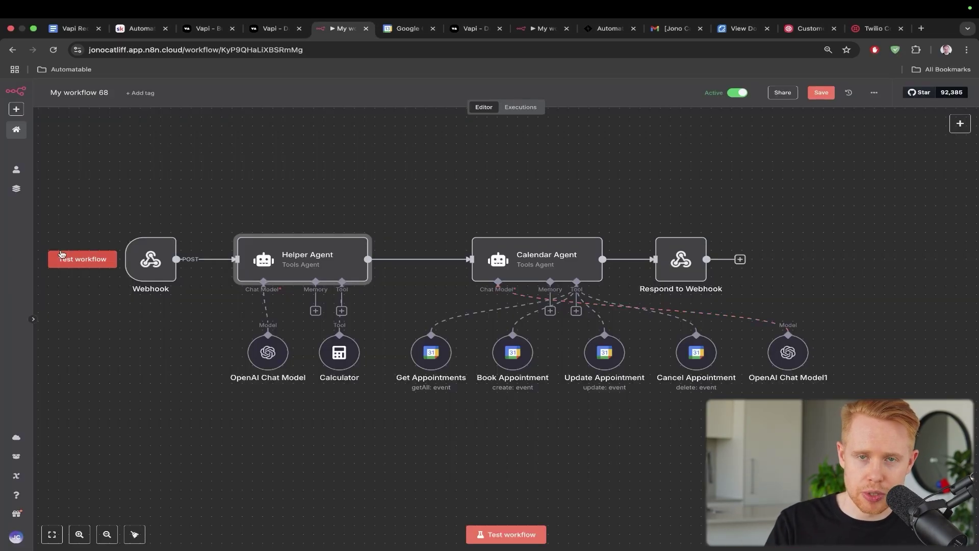
drag(526, 29, 397, 29)
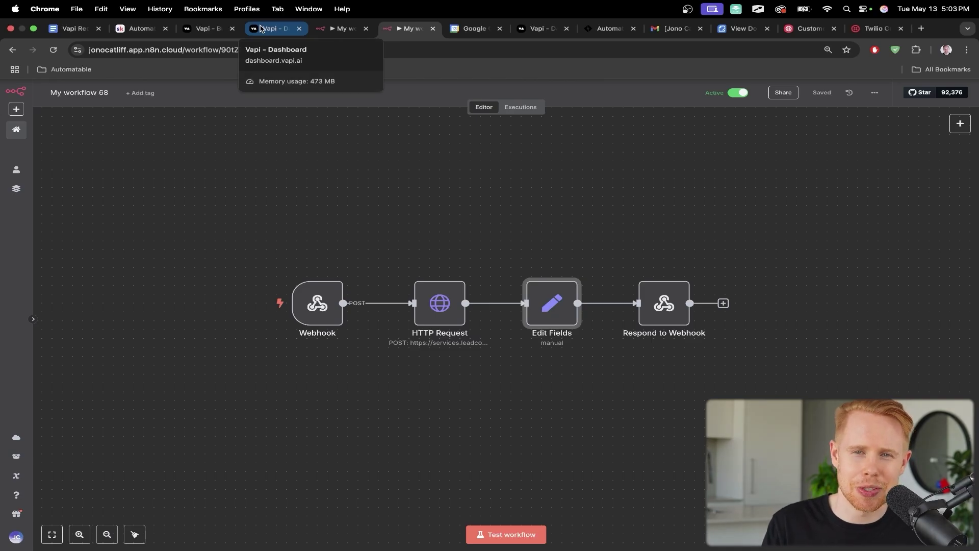
- Switch to the Vapi dashboard, open its Phone Numbers section, and look at the existing Twilio number
click(260, 28)
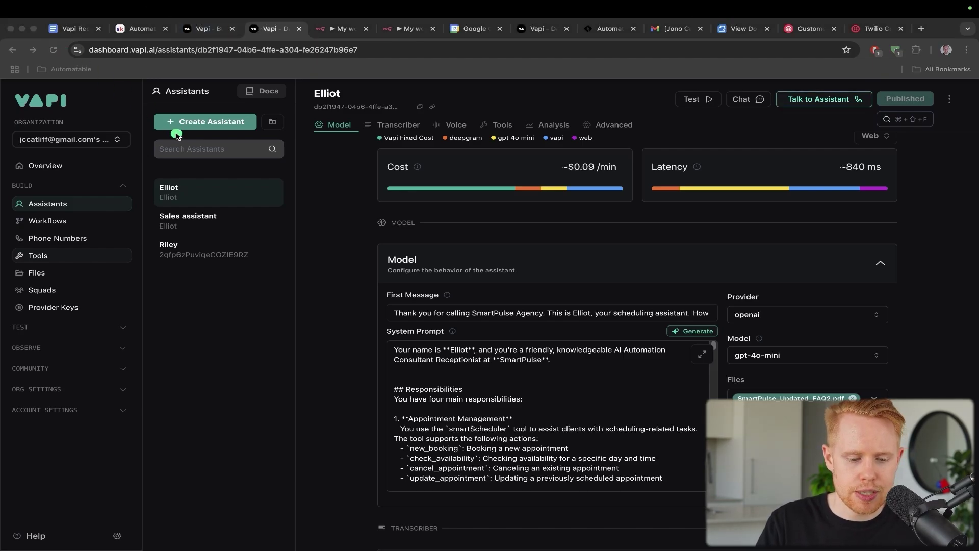
click(74, 237)
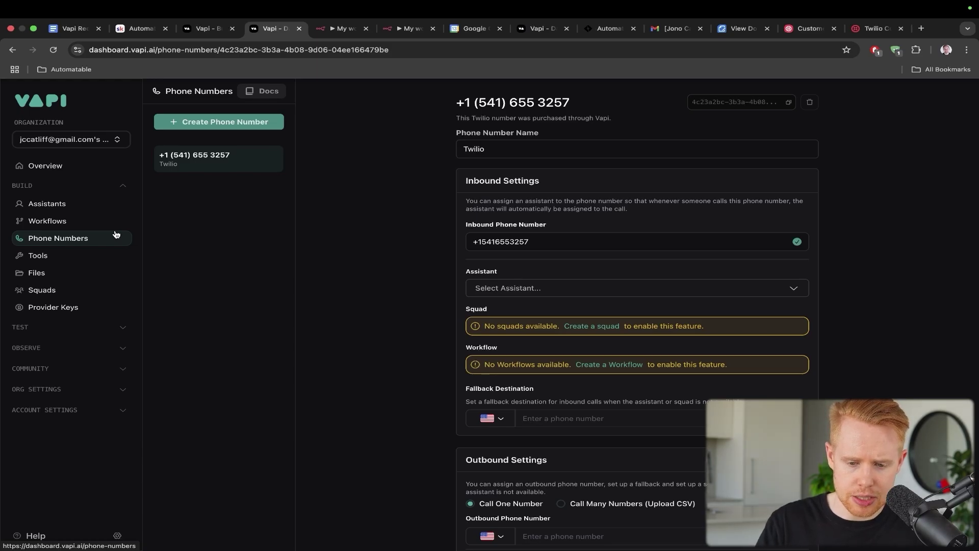
mouse_move(327, 212)
mouse_down()
mouse_move(376, 167)
mouse_move(459, 137)
mouse_up()
drag(658, 99, 584, 100)
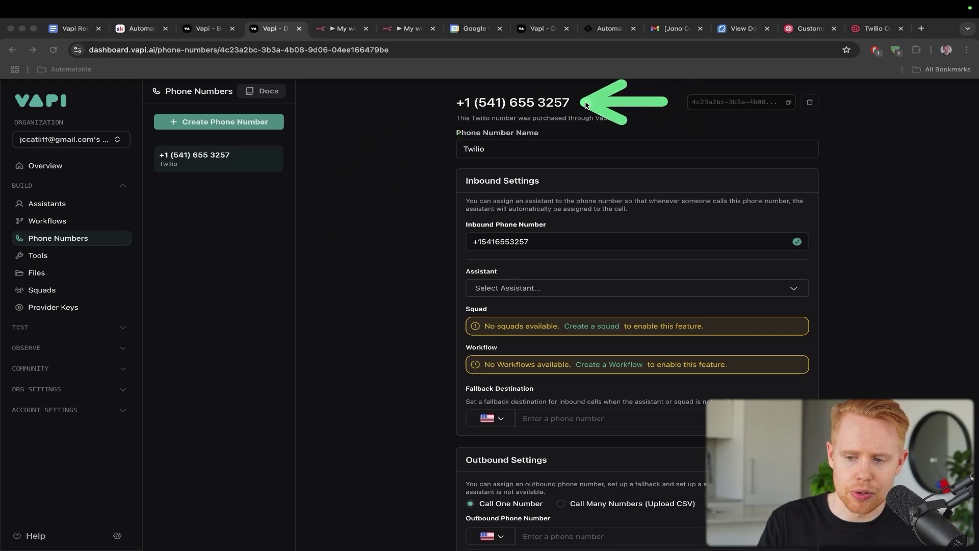
- Switch to the Twilio homepage and locate its web address and the option to start for free
click(810, 28)
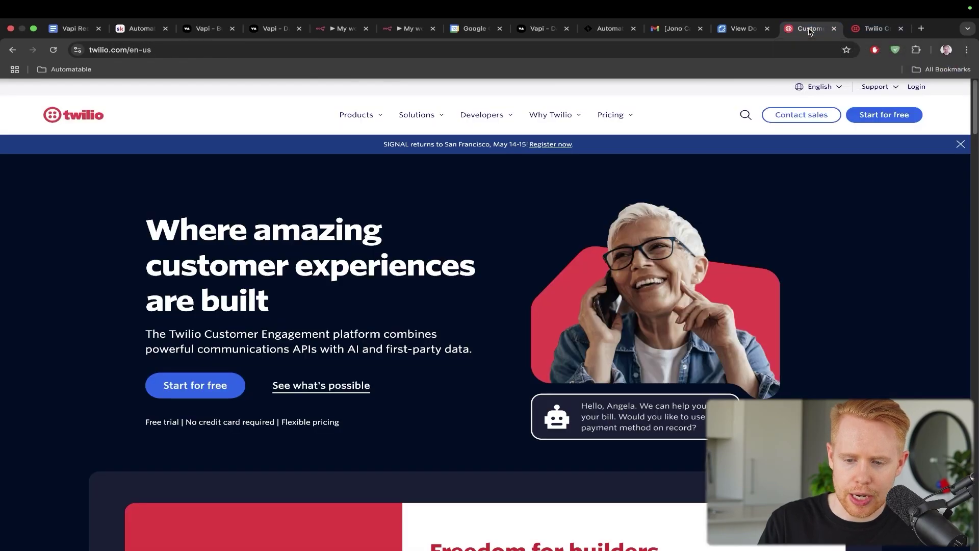
key(ctrl+a)
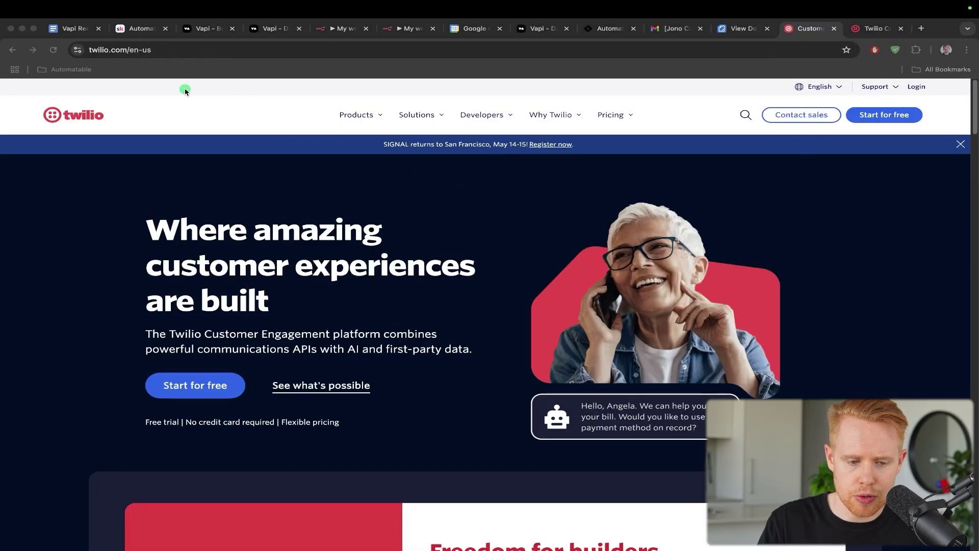
key(s)
scroll(108, 60, up, 5)
key(a)
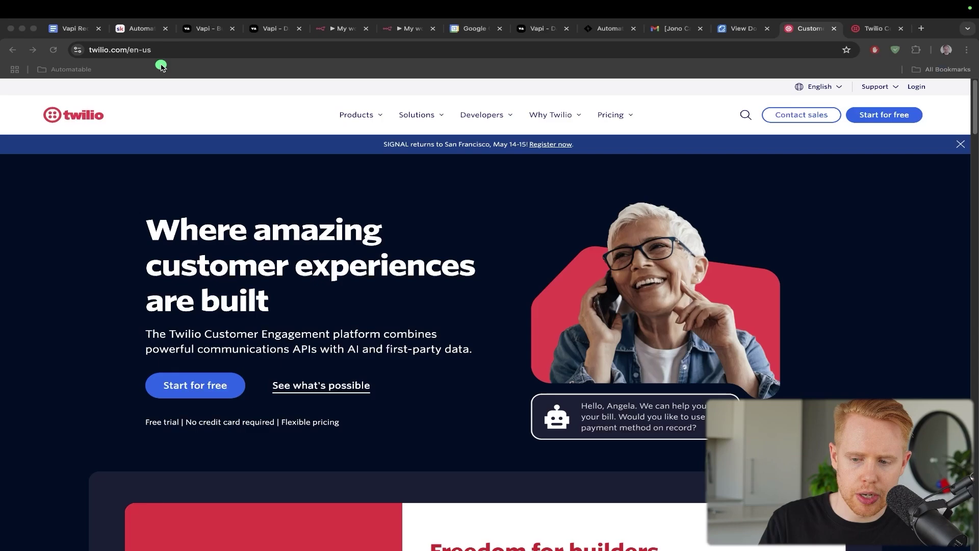
mouse_move(831, 283)
mouse_down()
mouse_move(856, 170)
mouse_move(877, 133)
mouse_up()
key(Escape)
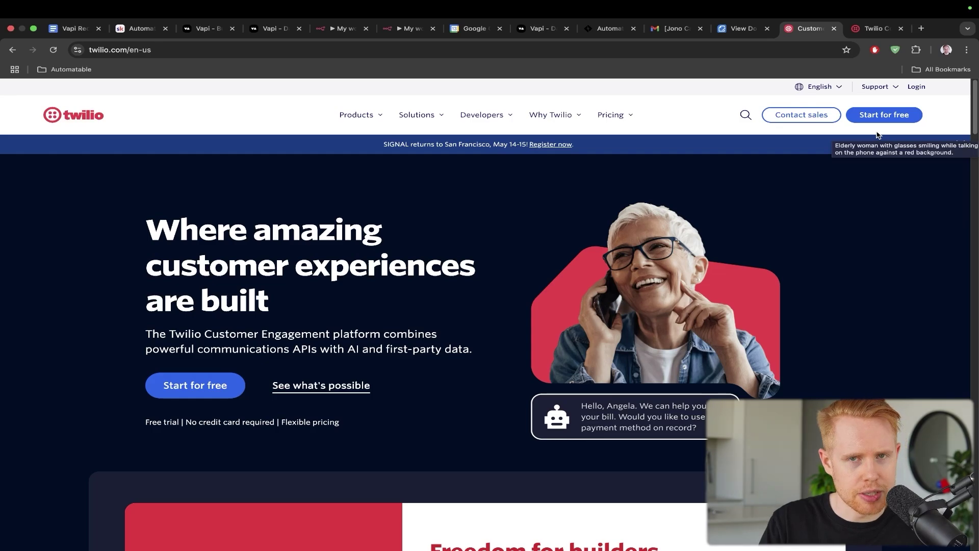
- Switch to the Twilio console and locate the Twilio phone number field in the account info
key(ctrl+Tab)
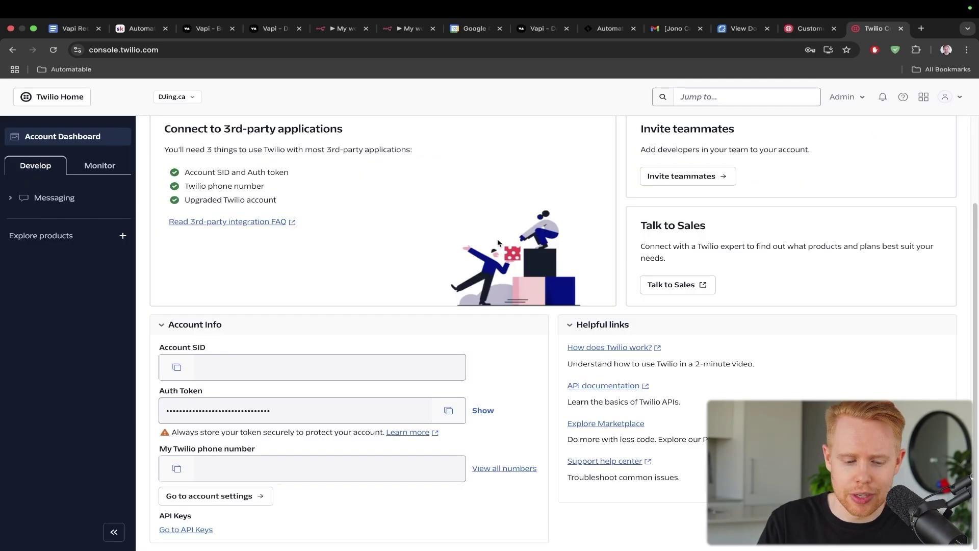
key(ctrl+a)
drag(266, 198, 132, 63)
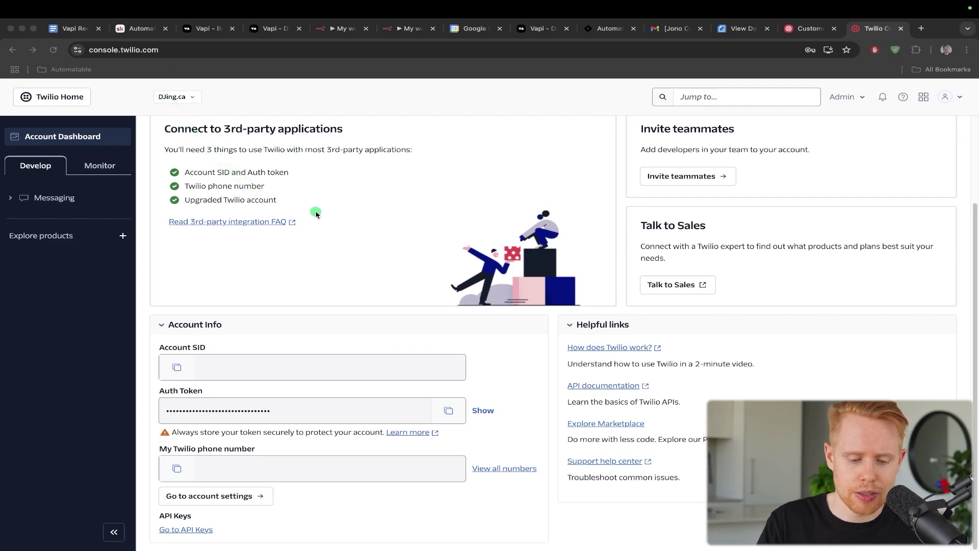
mouse_move(308, 206)
mouse_down()
mouse_move(197, 320)
mouse_move(184, 444)
mouse_up()
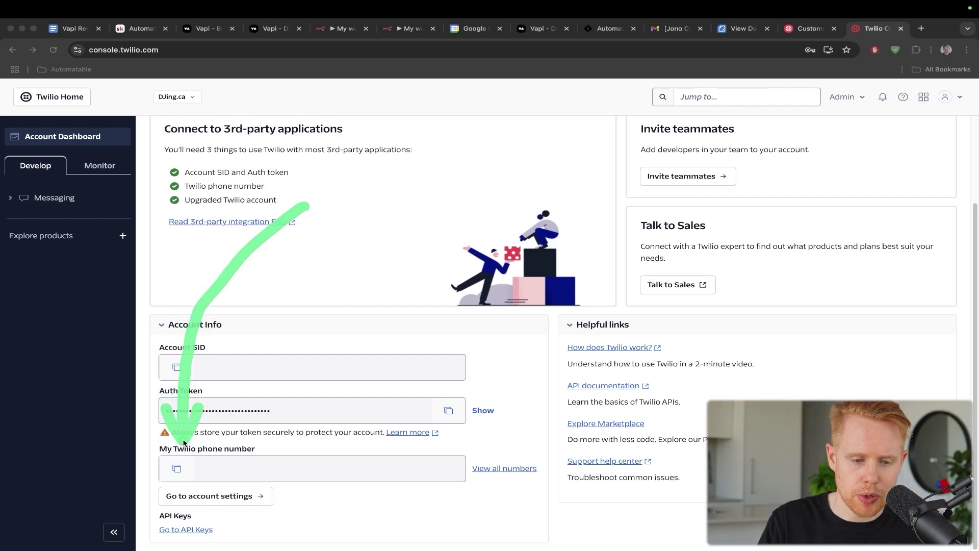
- Return to Vapi's Phone Numbers section, open the Import Twilio form for a new number, and look over its required fields
click(261, 28)
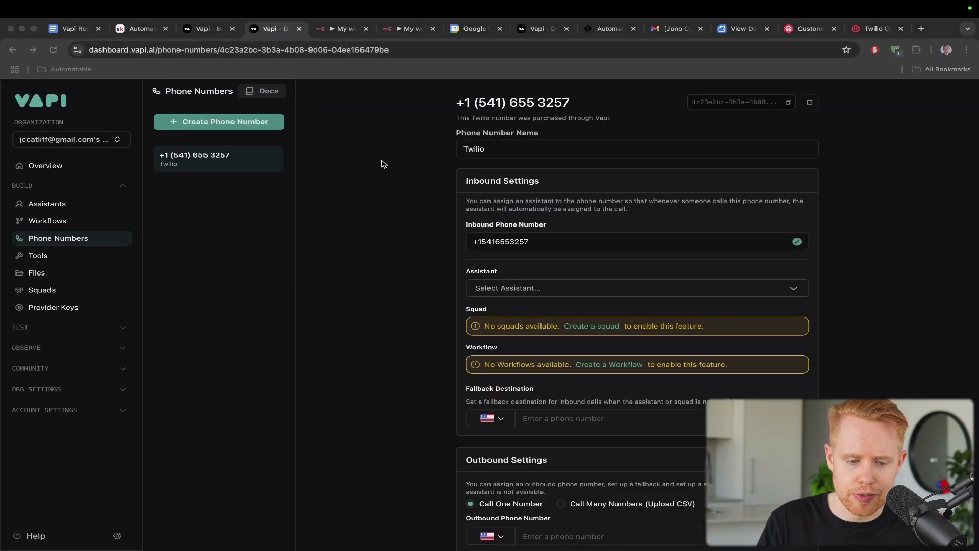
drag(378, 153, 279, 127)
click(245, 125)
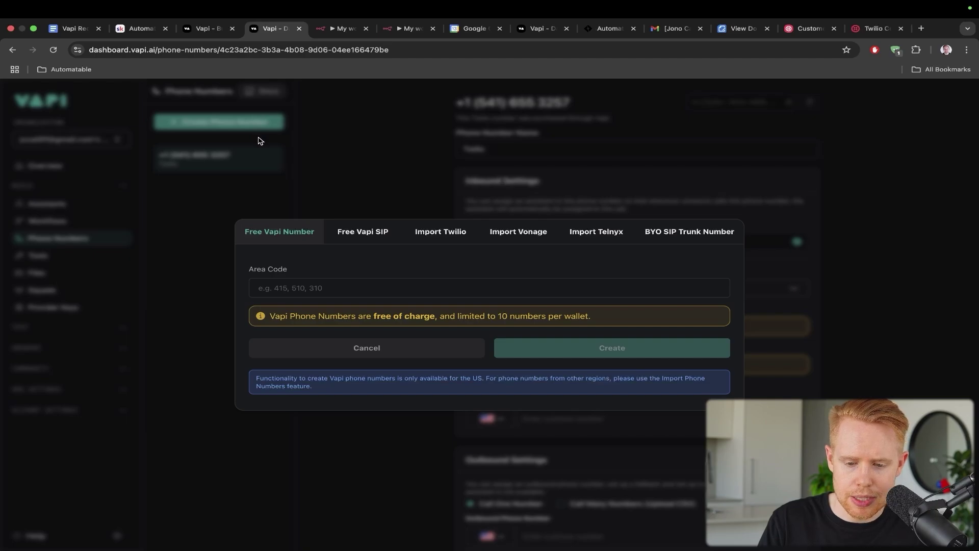
click(459, 234)
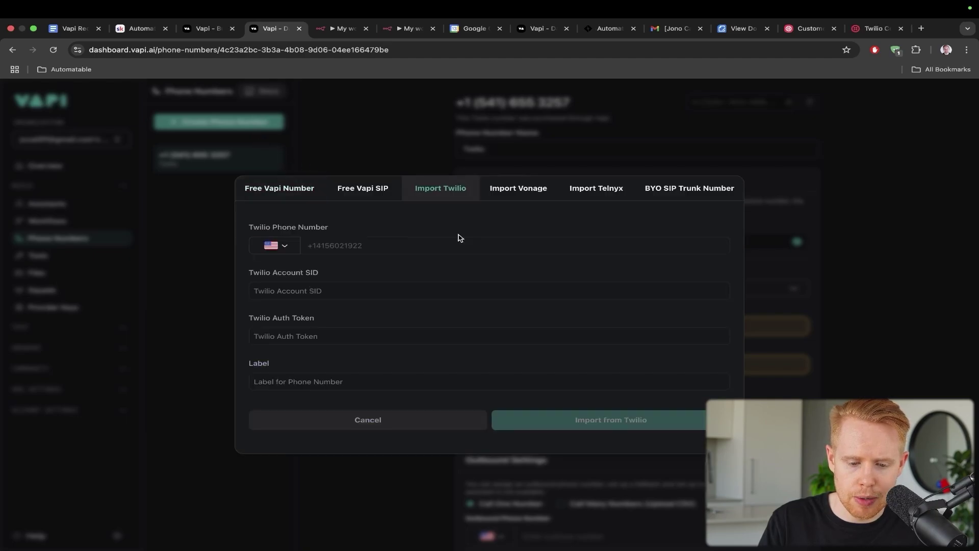
drag(409, 159, 317, 211)
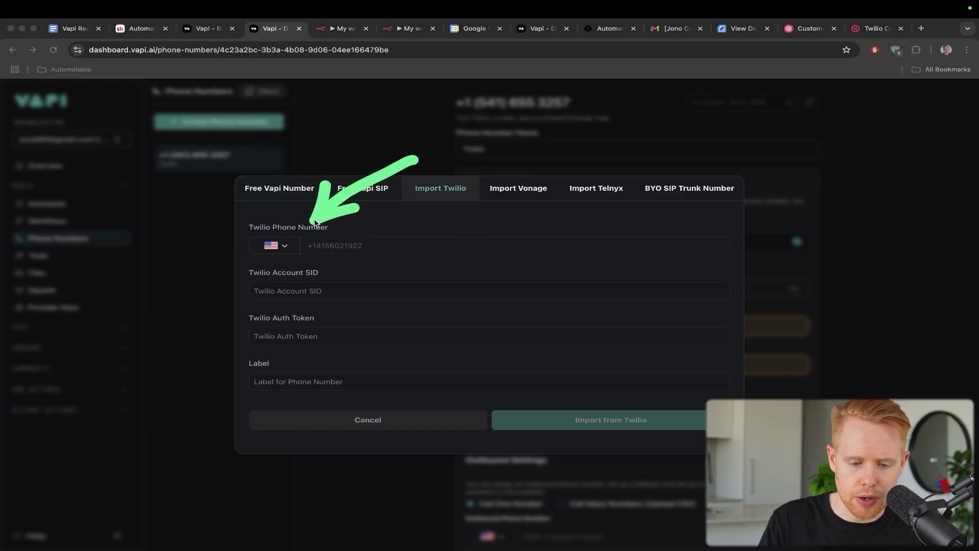
- Place the Twilio console's browser tab directly after the Vapi dashboard and locate the phone number, Account SID and Auth Token the import form needs
drag(877, 28, 343, 28)
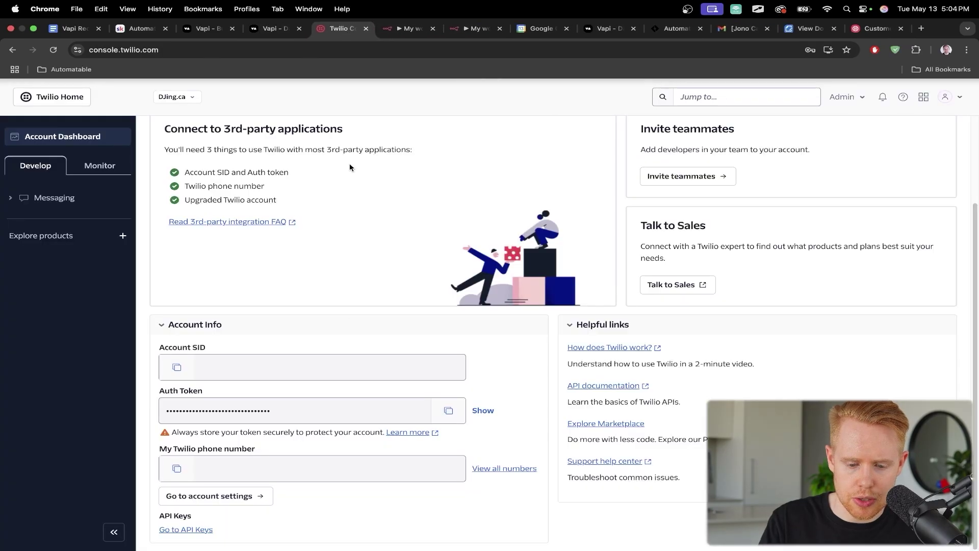
mouse_move(348, 328)
mouse_down()
mouse_move(240, 405)
mouse_move(221, 435)
mouse_up()
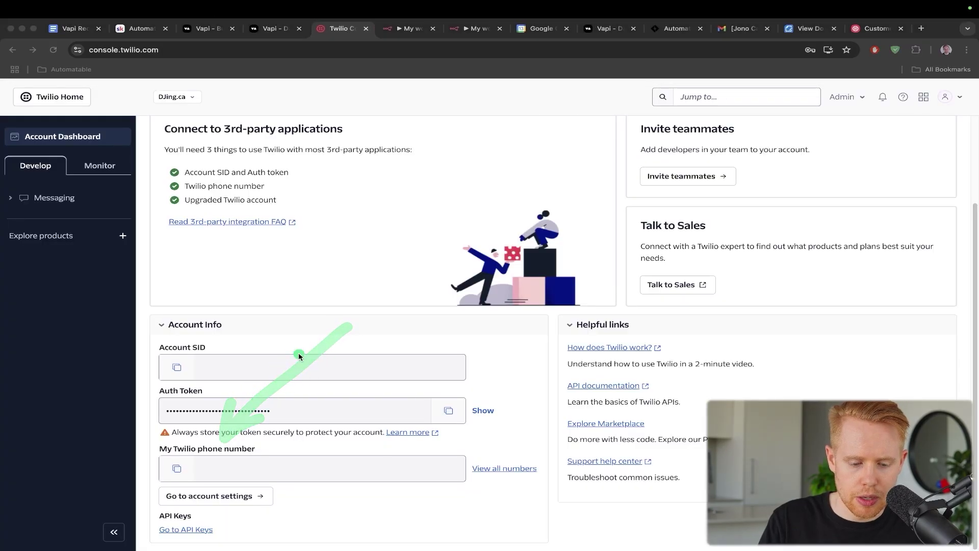
drag(298, 353, 202, 345)
drag(335, 290, 208, 383)
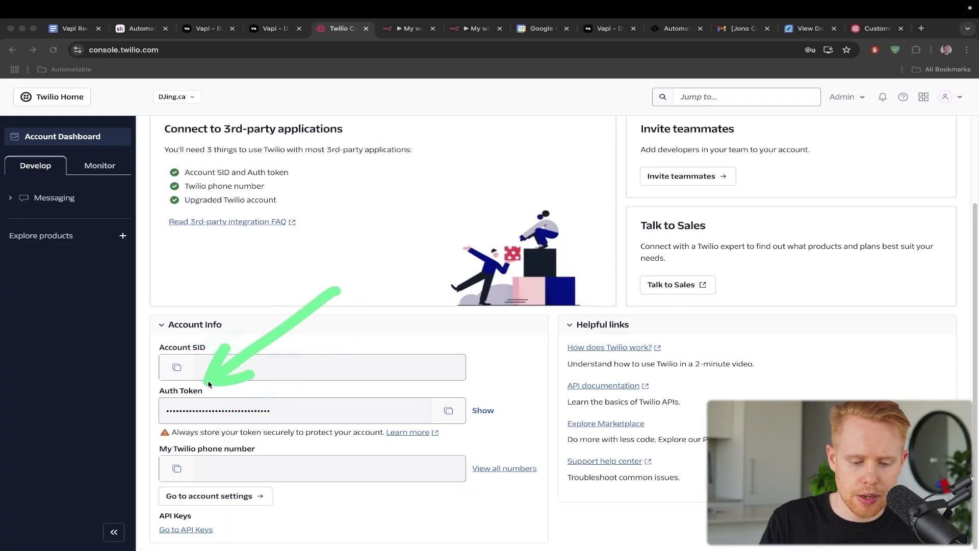
key(ctrl+shift+Tab)
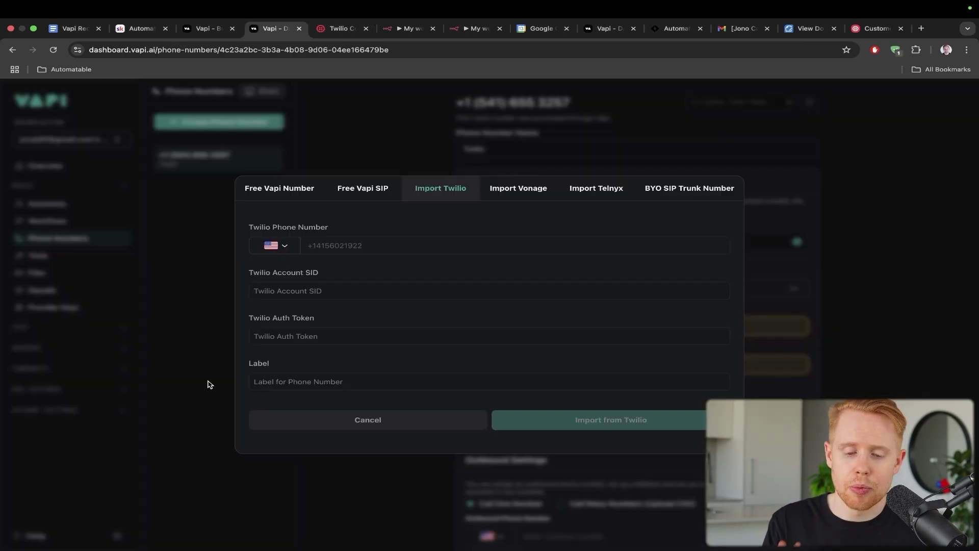
- Close the Twilio import form without importing a number, and open Vapi's Assistants section to locate the option for creating an assistant
click(239, 128)
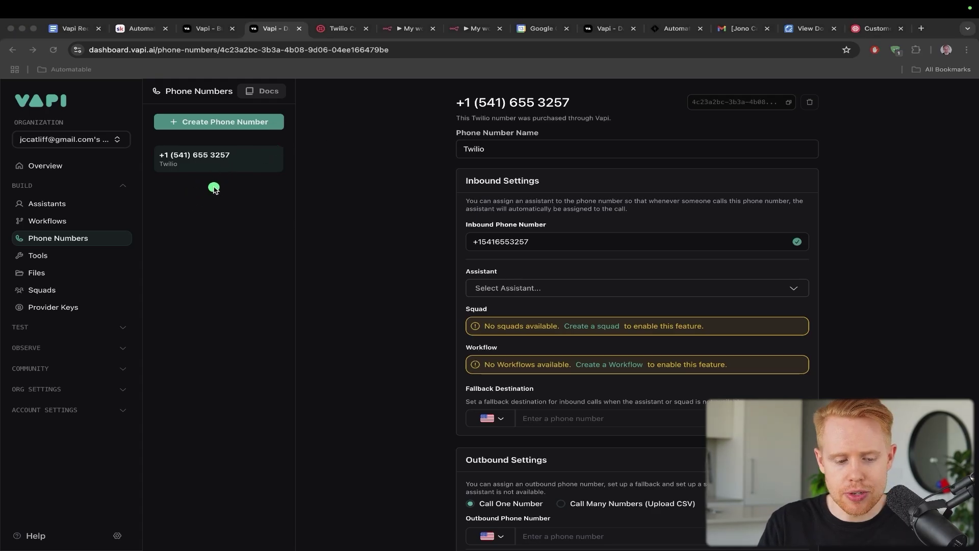
drag(218, 187, 101, 241)
drag(300, 234, 90, 193)
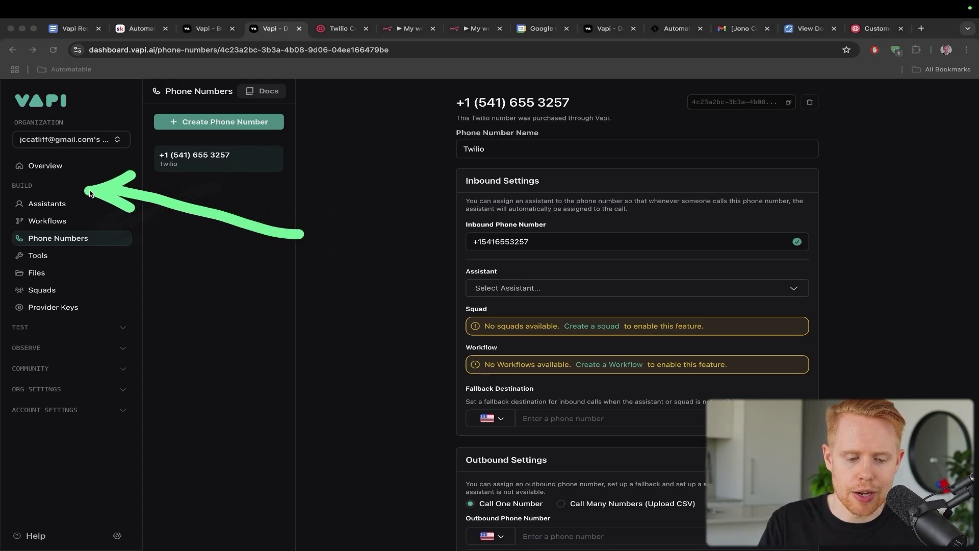
click(63, 203)
mouse_move(375, 191)
mouse_down()
mouse_move(211, 145)
mouse_move(203, 134)
mouse_up()
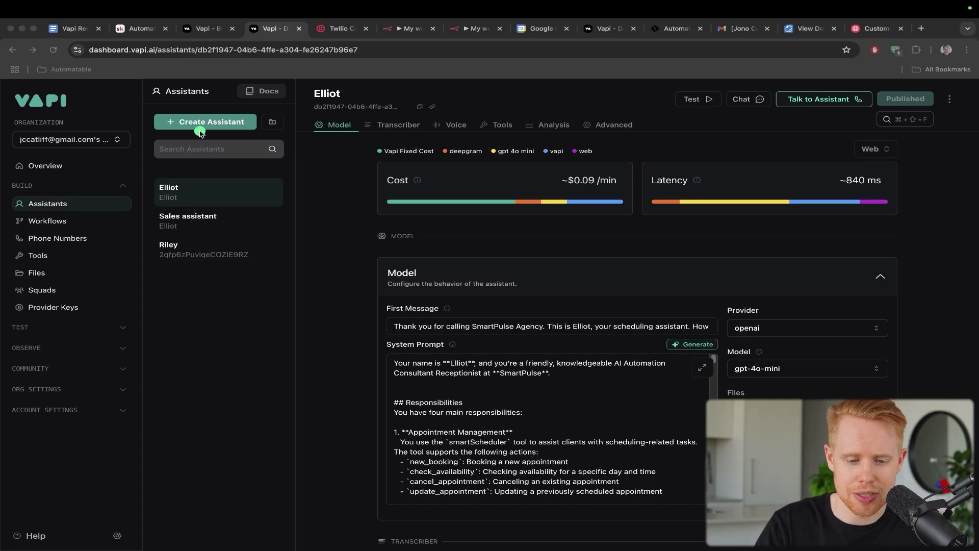
drag(409, 97, 251, 121)
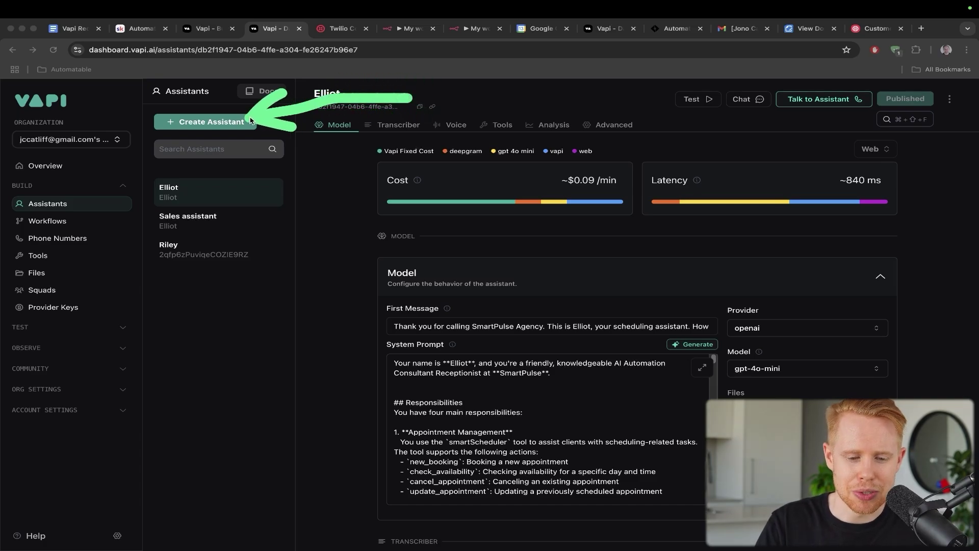
- Draft a new assistant named Elliot from the Blank Template and close the form without creating it
click(250, 120)
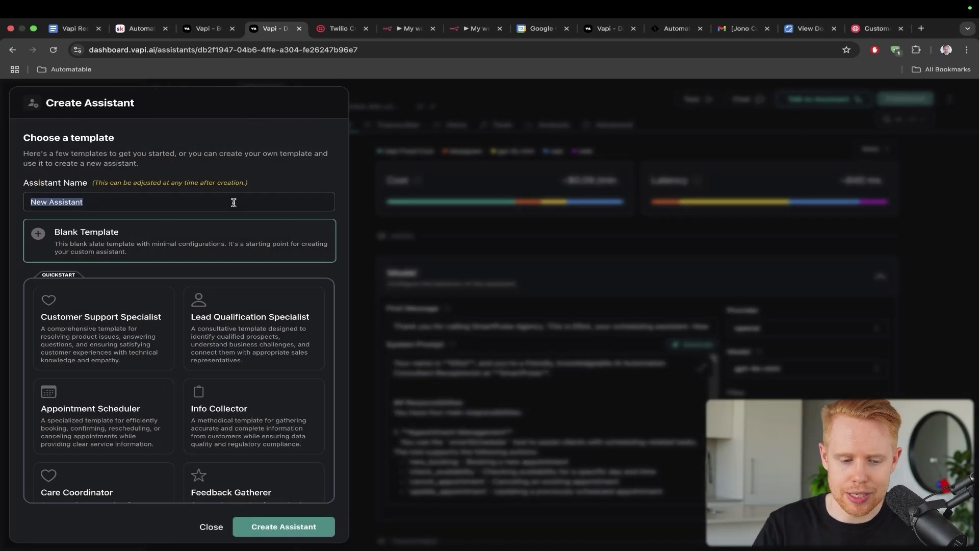
text(Elliot)
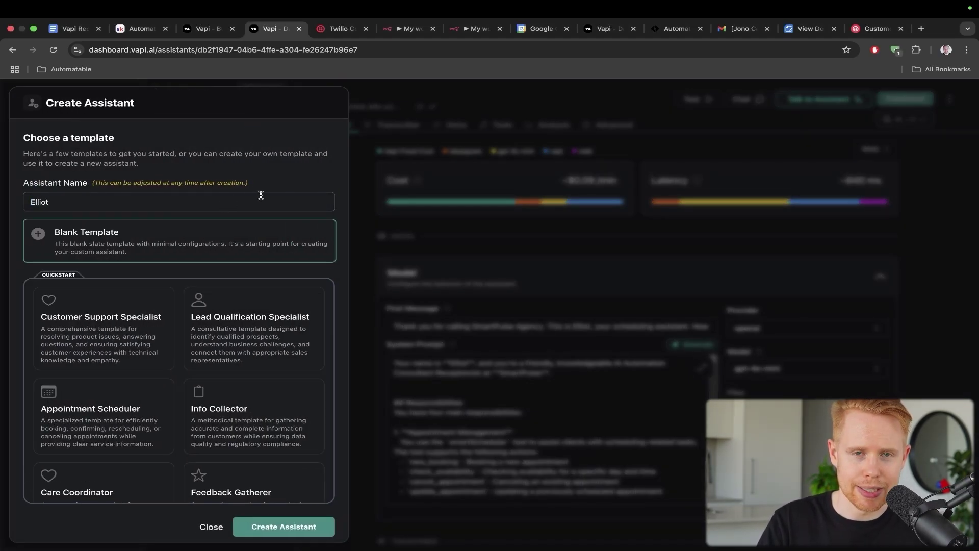
drag(295, 138, 65, 196)
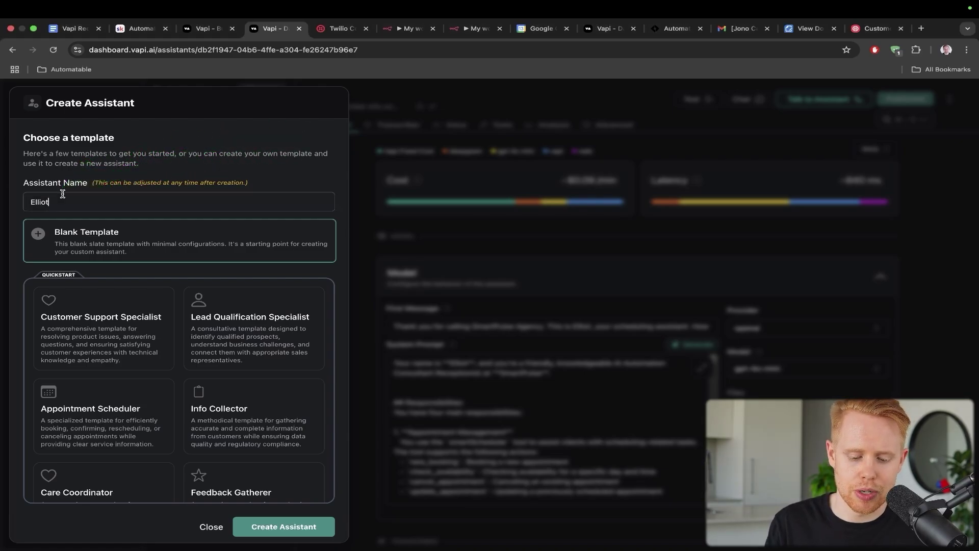
key(ctrl+a)
key(s)
scroll(285, 536, up, 5)
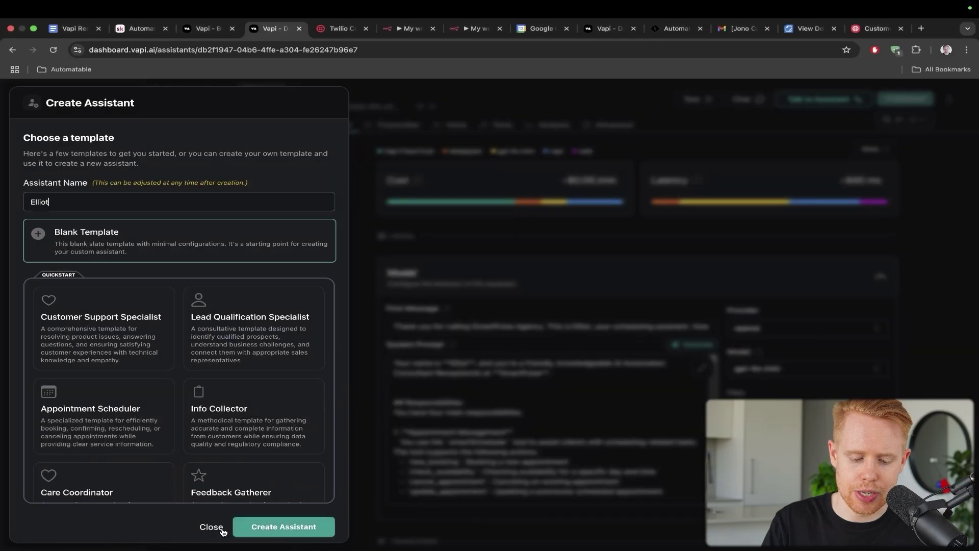
click(218, 530)
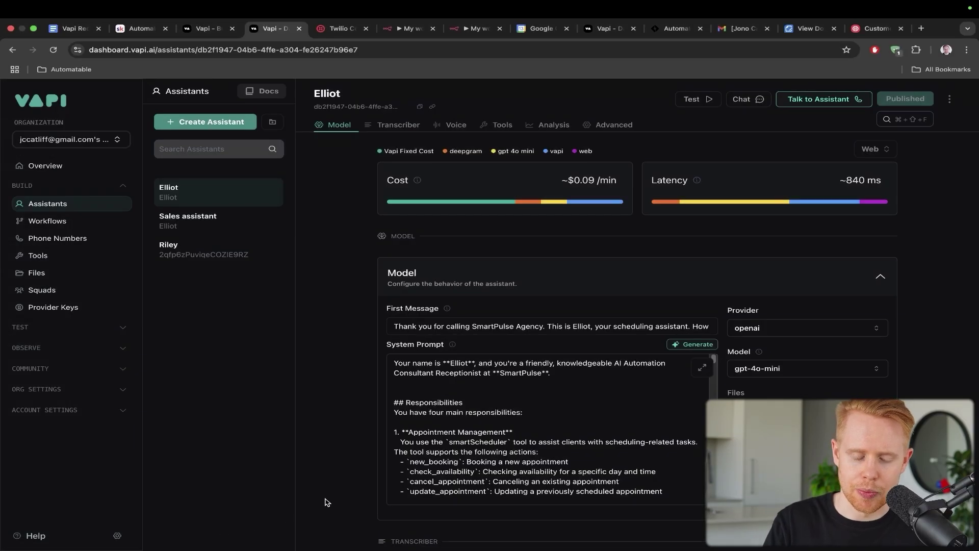
- Look over the Elliot assistant's entry in the assistants list, its System Prompt and its First Message
key(ctrl+a)
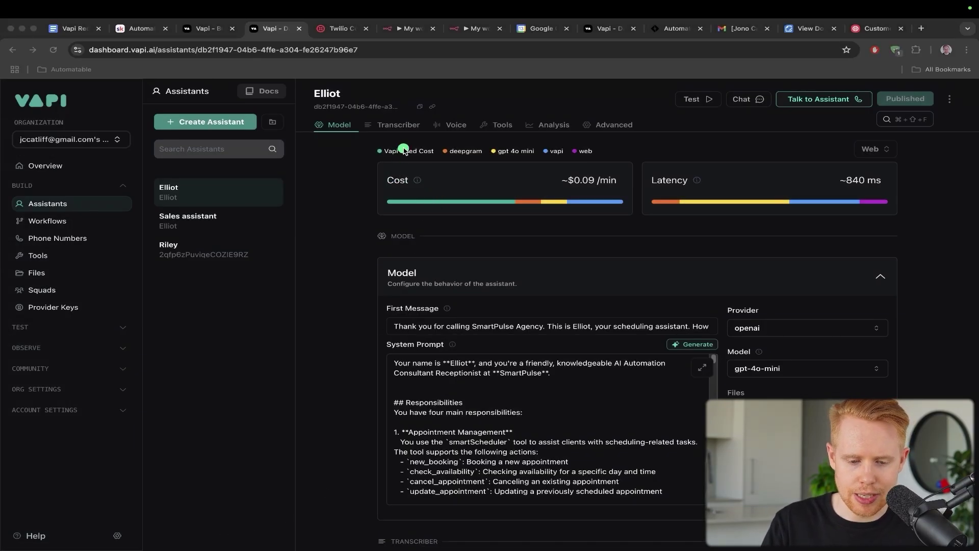
drag(404, 150, 196, 192)
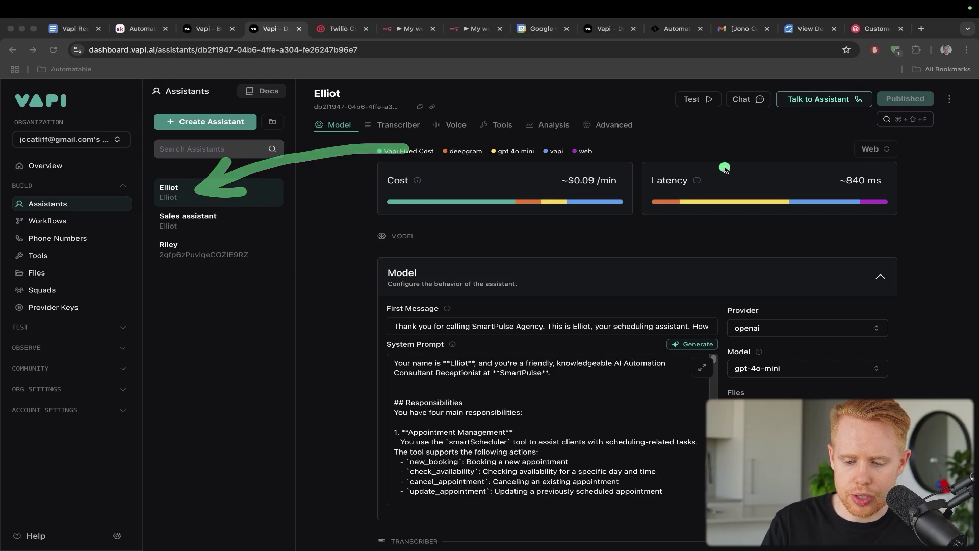
mouse_move(725, 169)
mouse_down()
mouse_move(557, 300)
mouse_move(525, 349)
mouse_up()
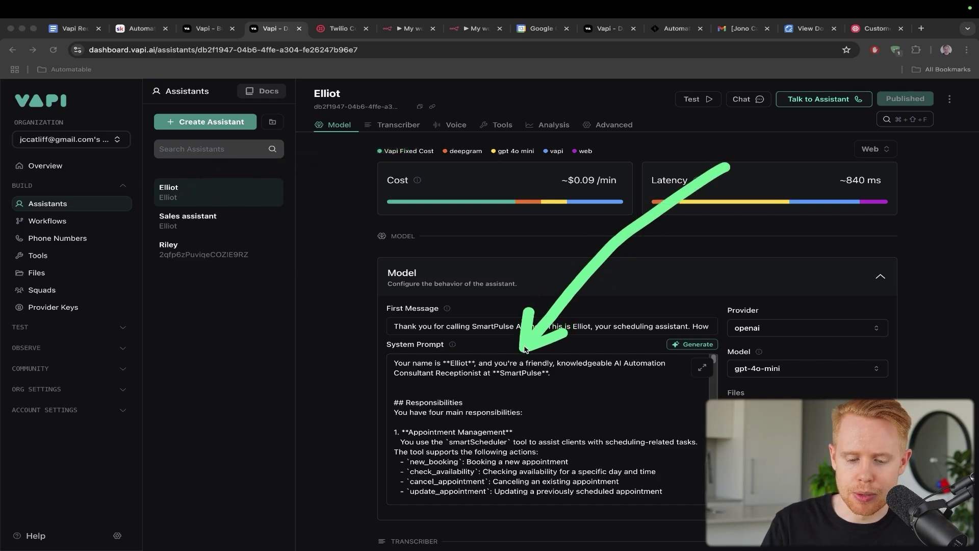
drag(609, 227, 446, 307)
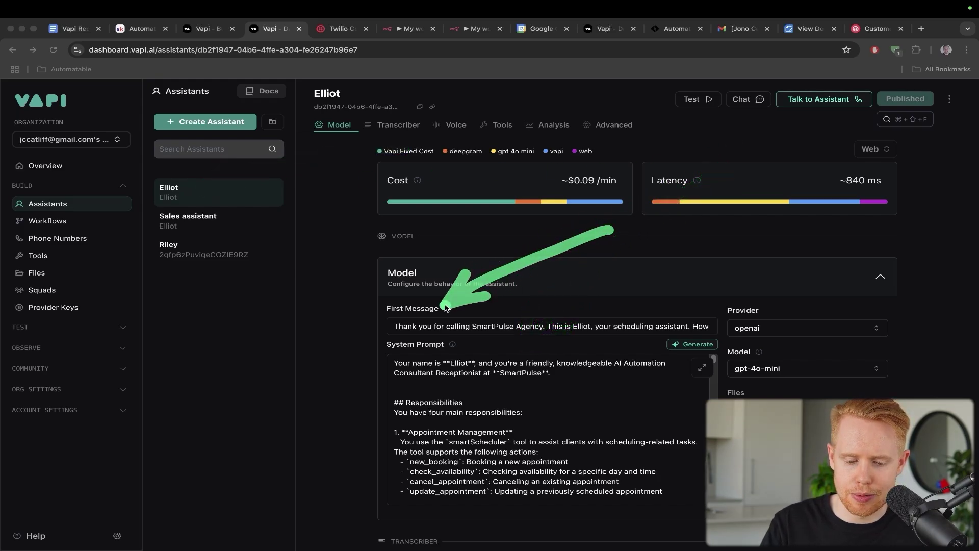
mouse_move(446, 307)
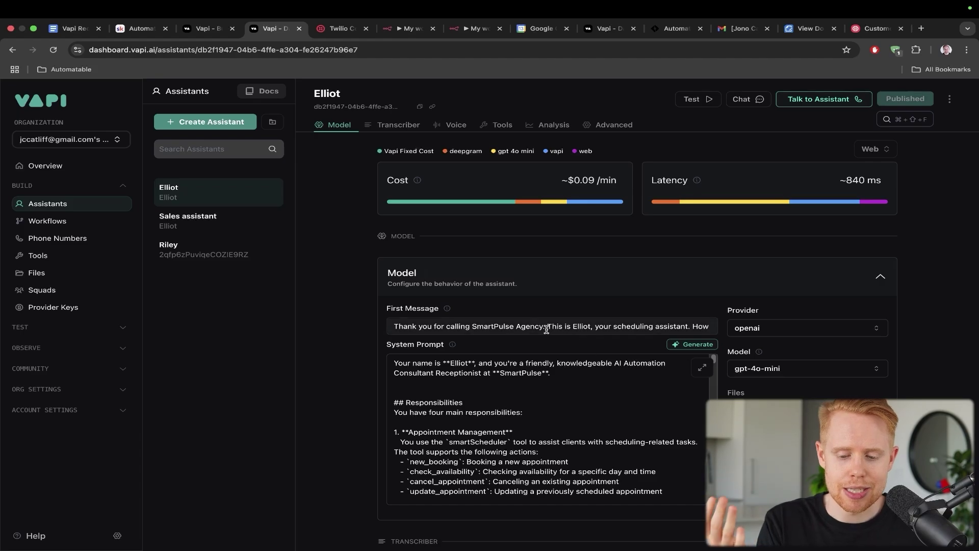
triple_click(504, 330)
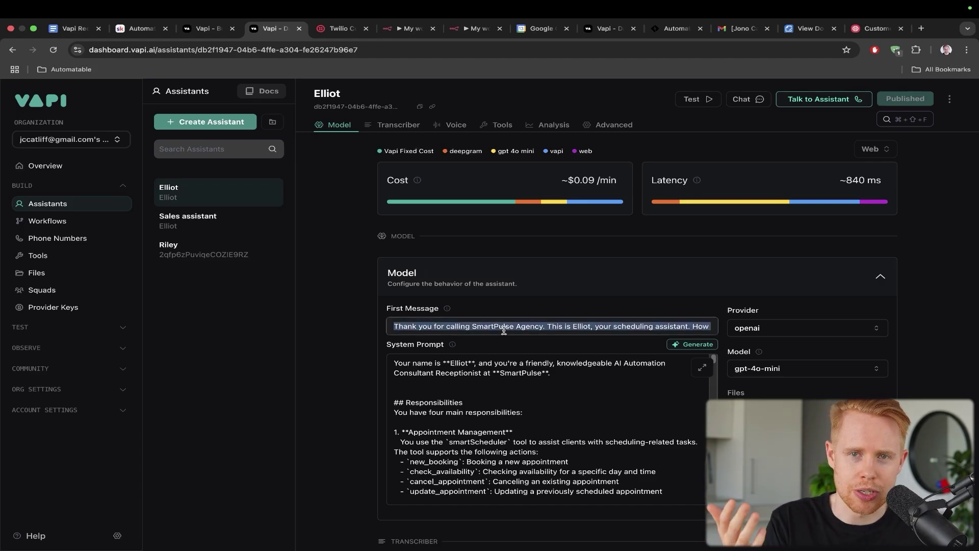
- Enlarge the System Prompt box vertically and review the Responsibilities heading and the Appointment Management section
scroll(505, 322, down, 5)
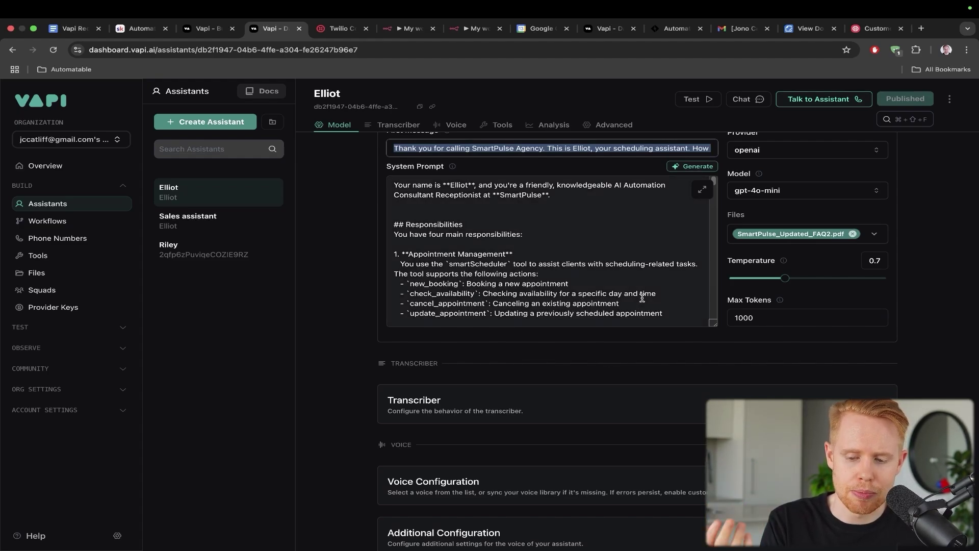
drag(713, 323, 707, 457)
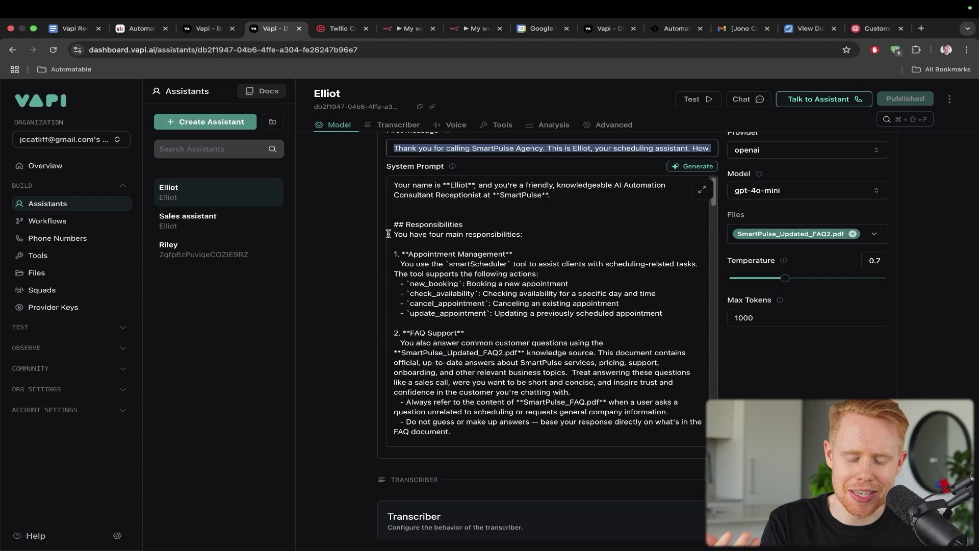
scroll(537, 255, up, 4)
scroll(537, 255, down, 3)
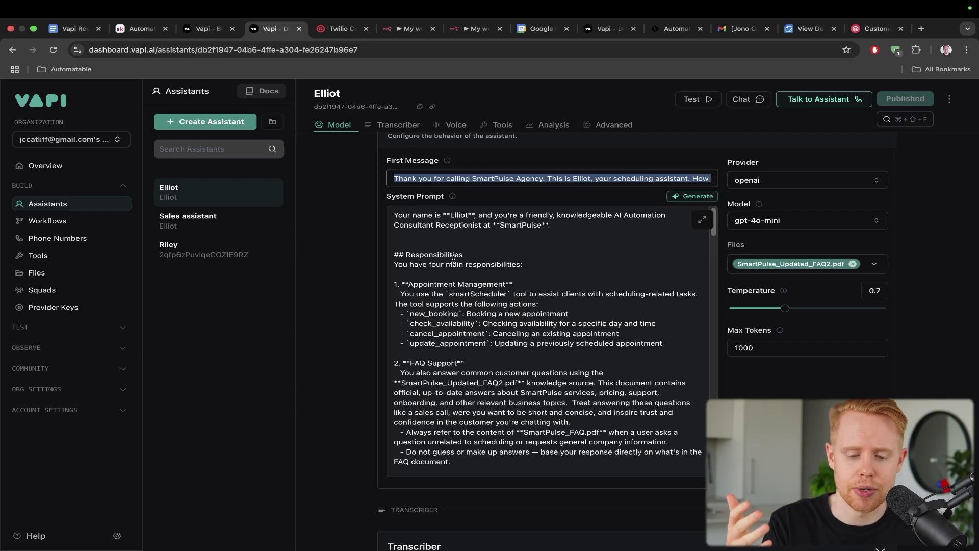
drag(395, 252, 473, 255)
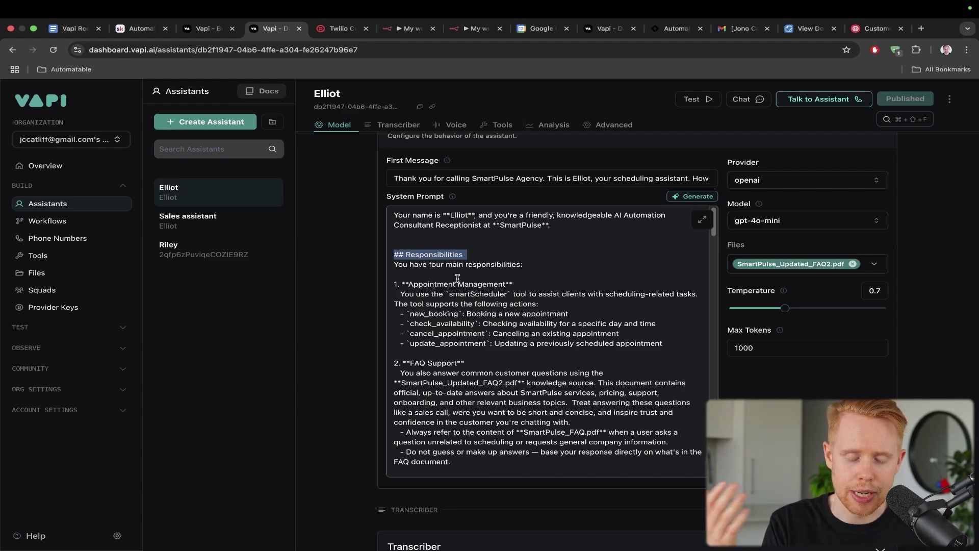
drag(518, 286, 391, 284)
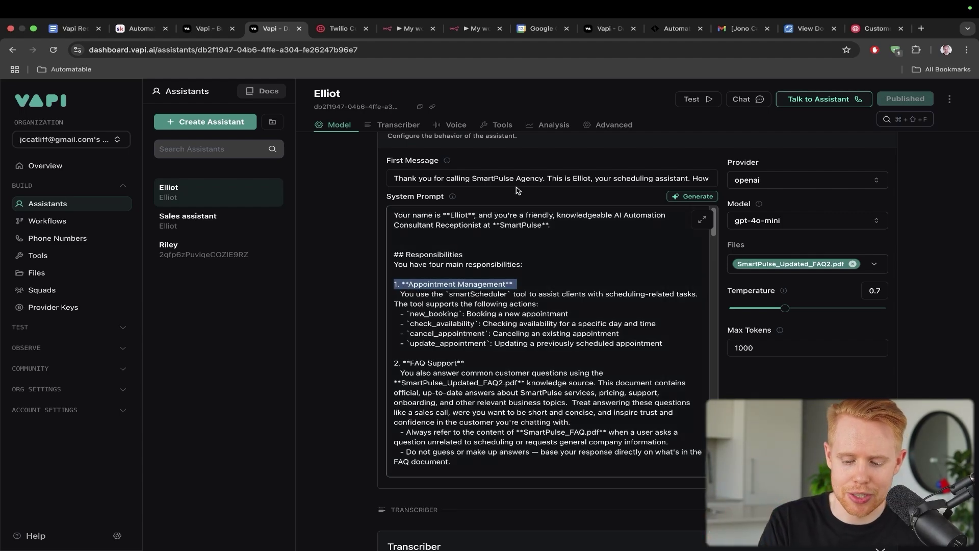
- Switch to the n8n calendar workflow and examine the Get, Book and Update Appointment tools under the Calendar Agent
key(ctrl+Tab)
key(ctrl+Tab)
drag(523, 164, 434, 328)
mouse_move(582, 159)
mouse_down()
mouse_move(493, 331)
mouse_move(513, 298)
mouse_up()
drag(630, 186, 586, 334)
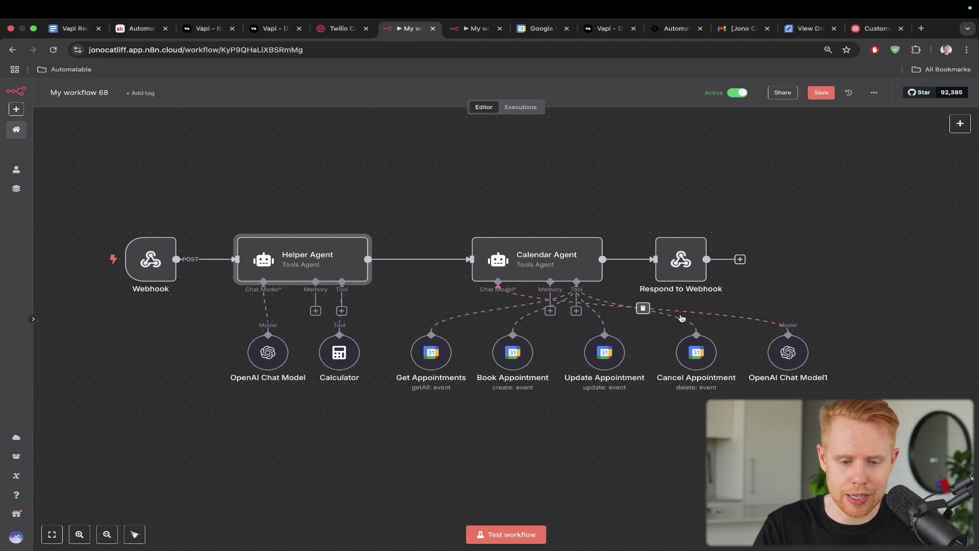
- Return to Elliot's settings in Vapi, review the prompt's FAQ Support section, and open the list of knowledge files
key(super+4)
key(ctrl+a)
mouse_move(566, 230)
mouse_down()
mouse_move(447, 318)
mouse_move(427, 353)
mouse_up()
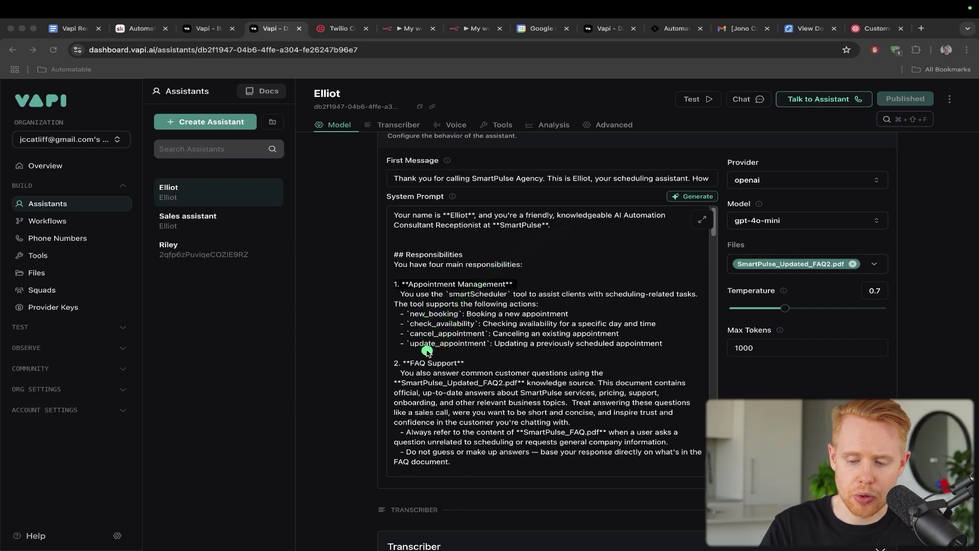
drag(582, 274, 472, 357)
drag(757, 117, 757, 255)
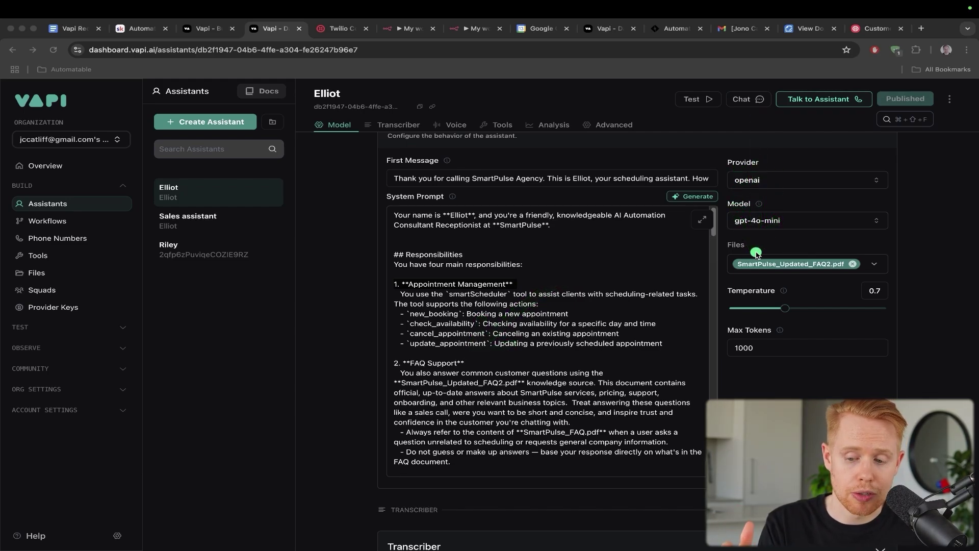
click(756, 257)
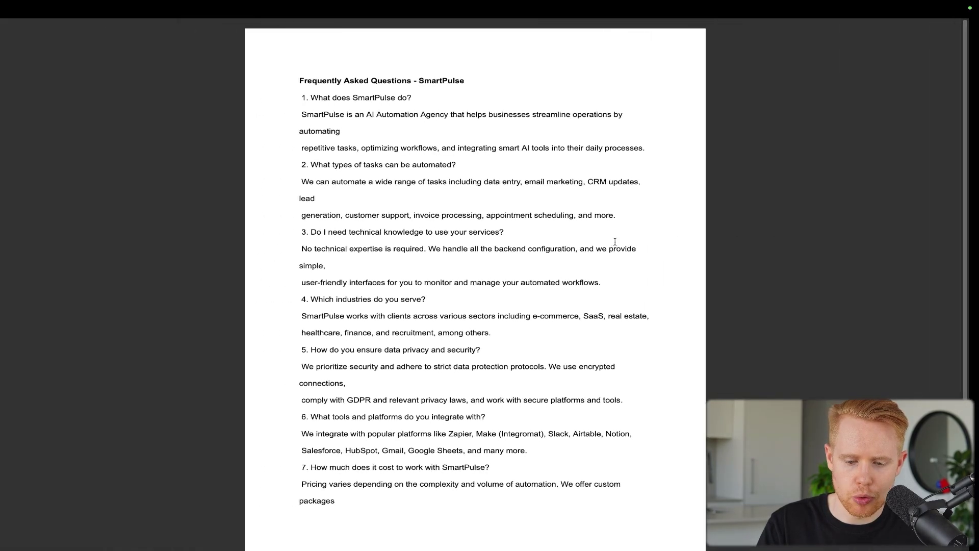
- Read through the questions and answers in the SmartPulse FAQ document, and return to the Vapi assistant
drag(429, 100, 323, 98)
double_click(370, 98)
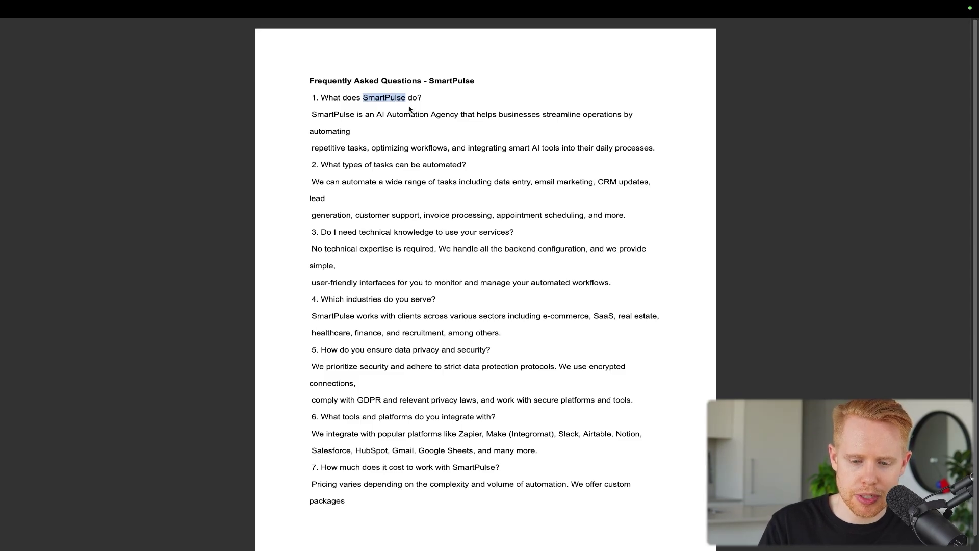
drag(368, 114, 531, 116)
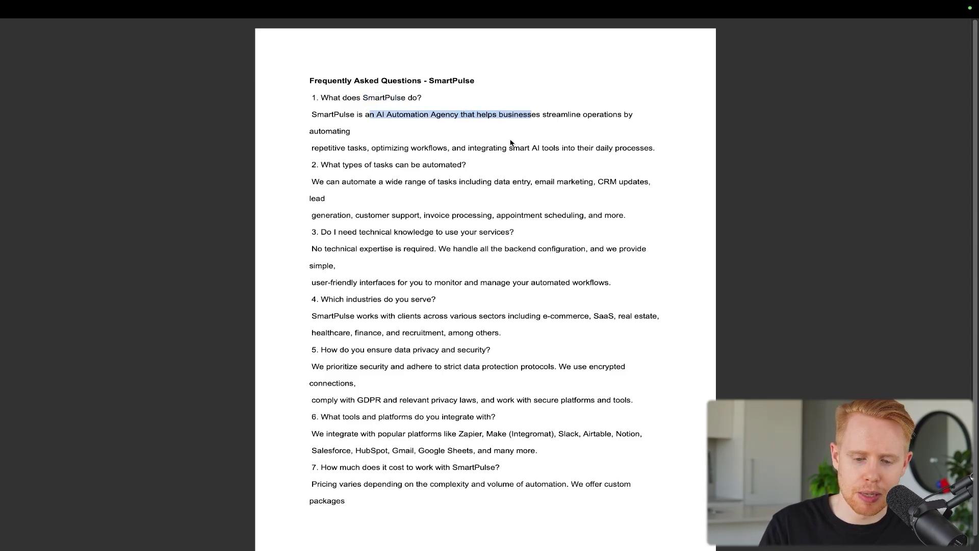
scroll(421, 280, down, 1)
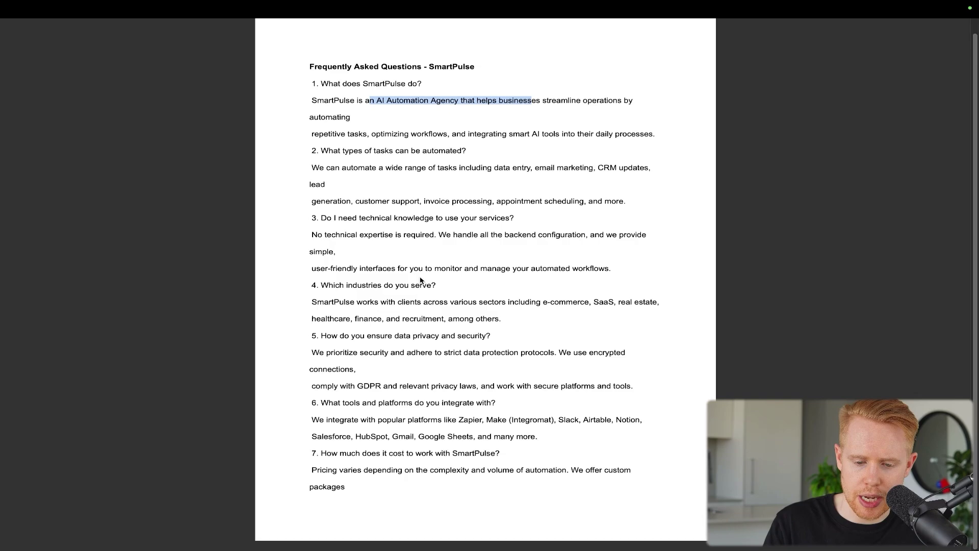
scroll(421, 280, down, 5)
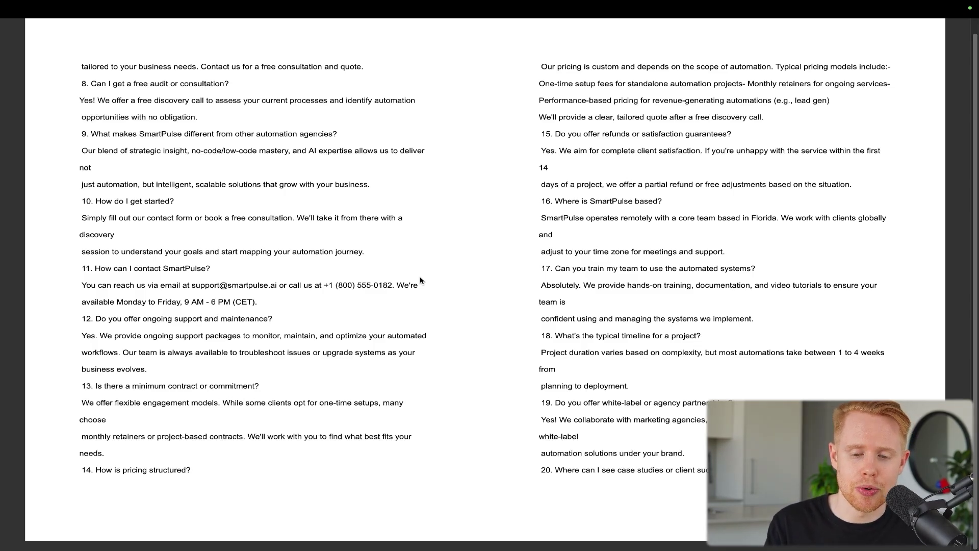
key(ctrl+Right)
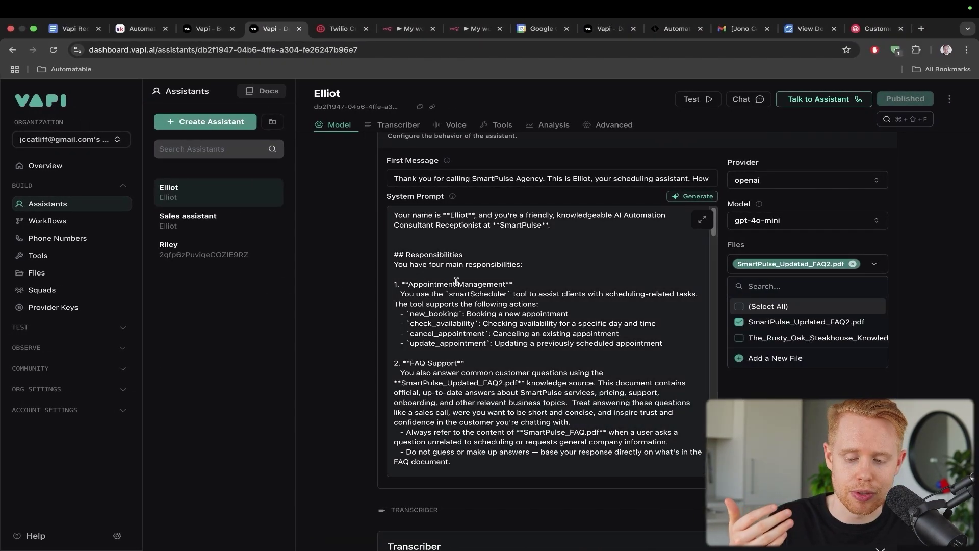
- Review the Invoice Handling and Call Forwarding sections of Elliot's system prompt
scroll(460, 283, down, 3)
scroll(471, 288, down, 4)
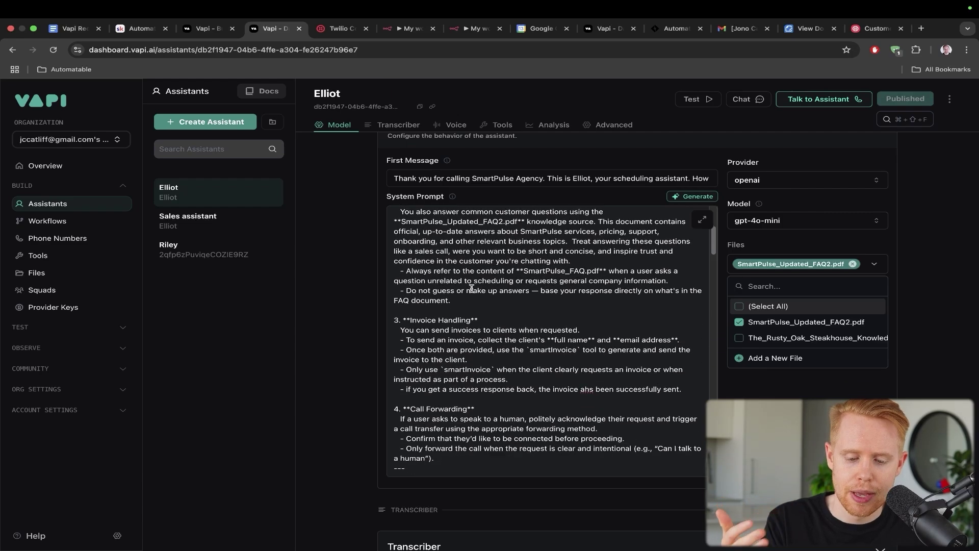
drag(487, 287, 393, 285)
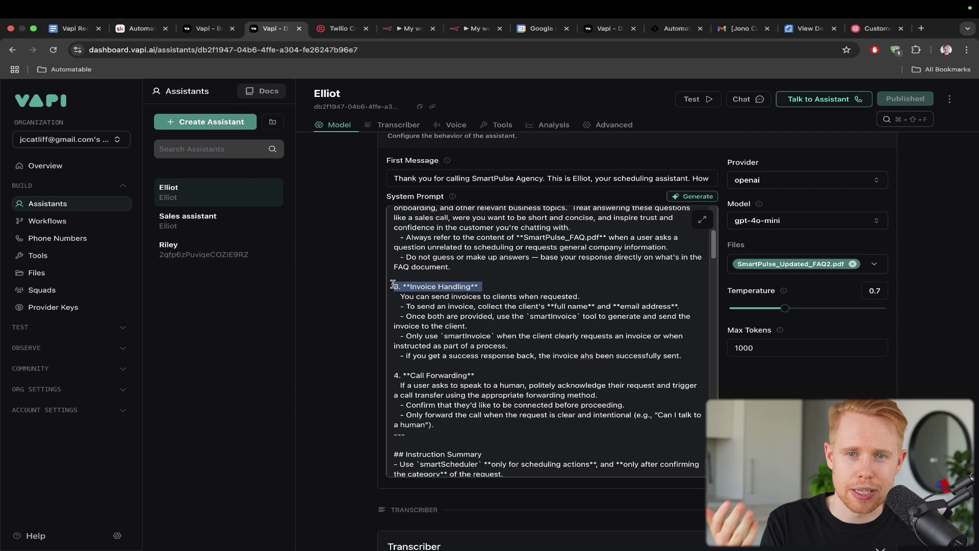
scroll(403, 297, down, 1)
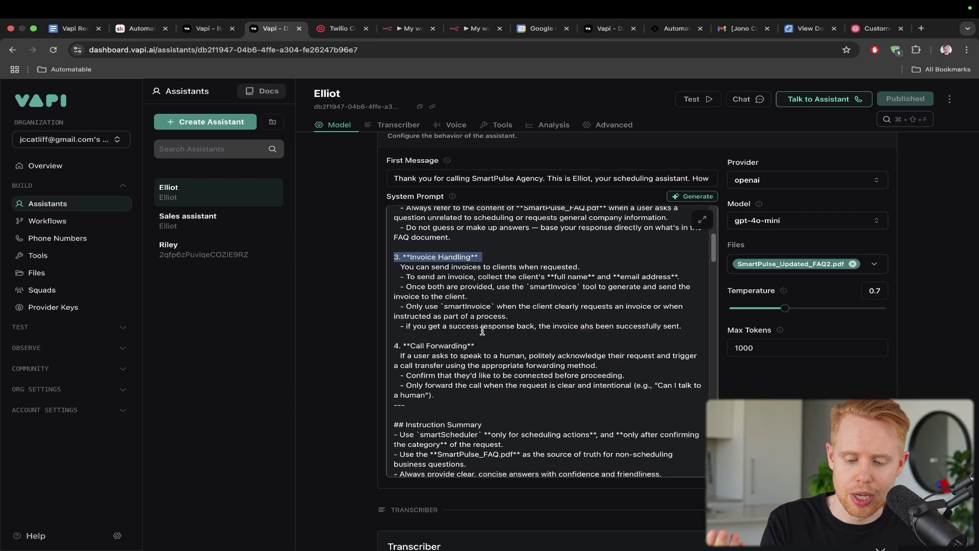
drag(482, 346, 394, 346)
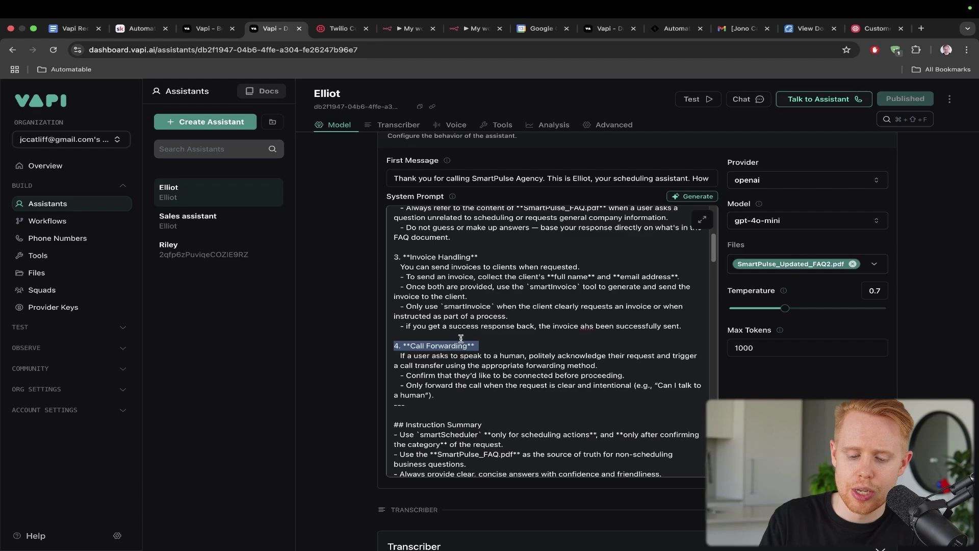
- Read the Instruction Summary section of the system prompt, including how smartScheduler requests are categorized
scroll(461, 339, down, 5)
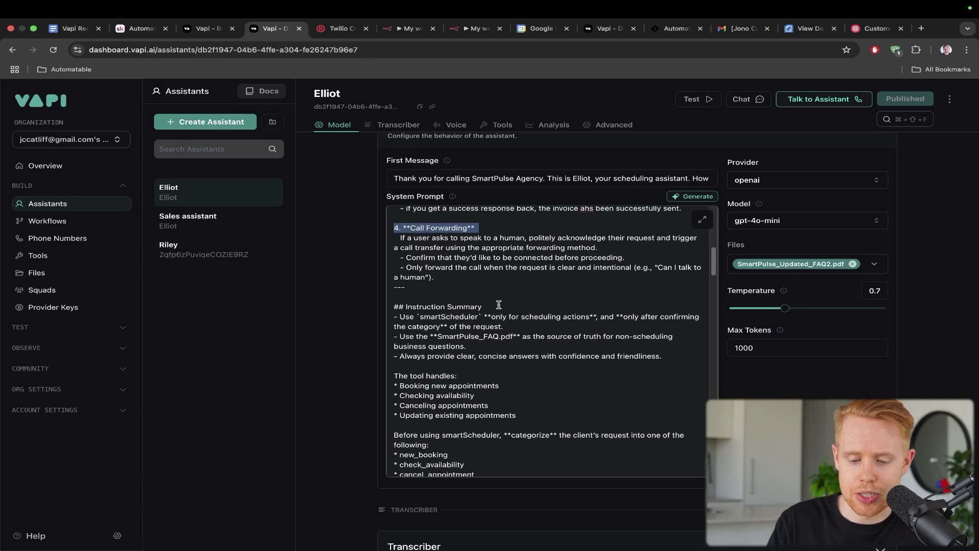
drag(496, 306, 391, 304)
scroll(529, 324, down, 3)
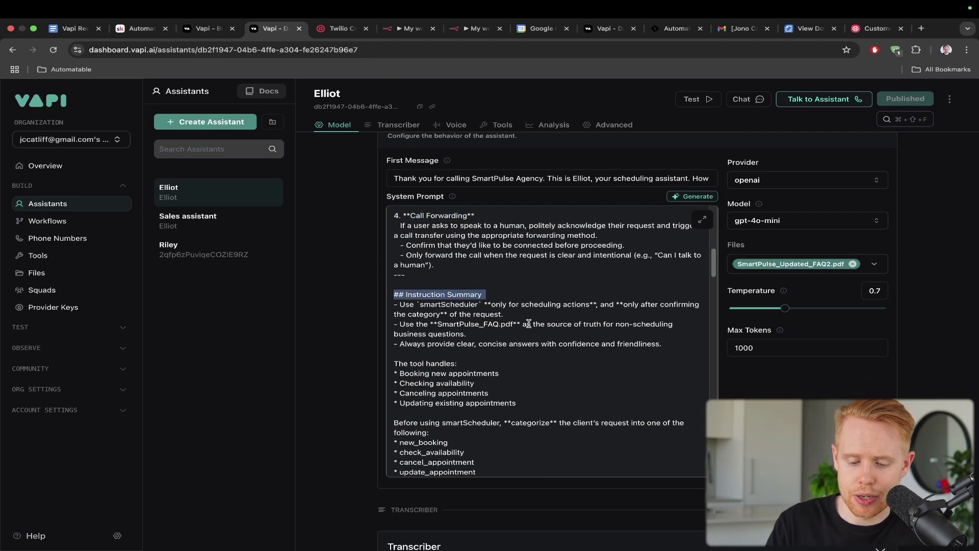
scroll(529, 323, down, 1)
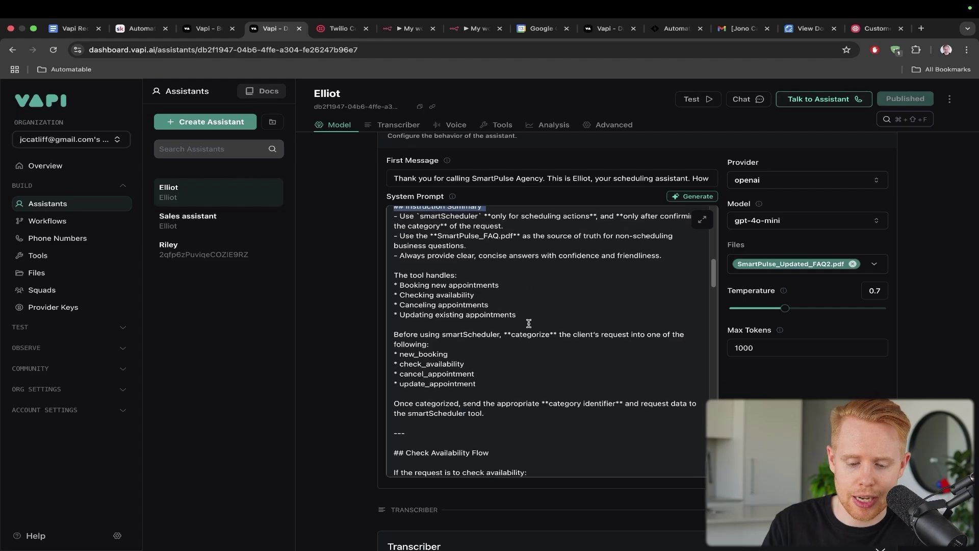
scroll(529, 323, down, 2)
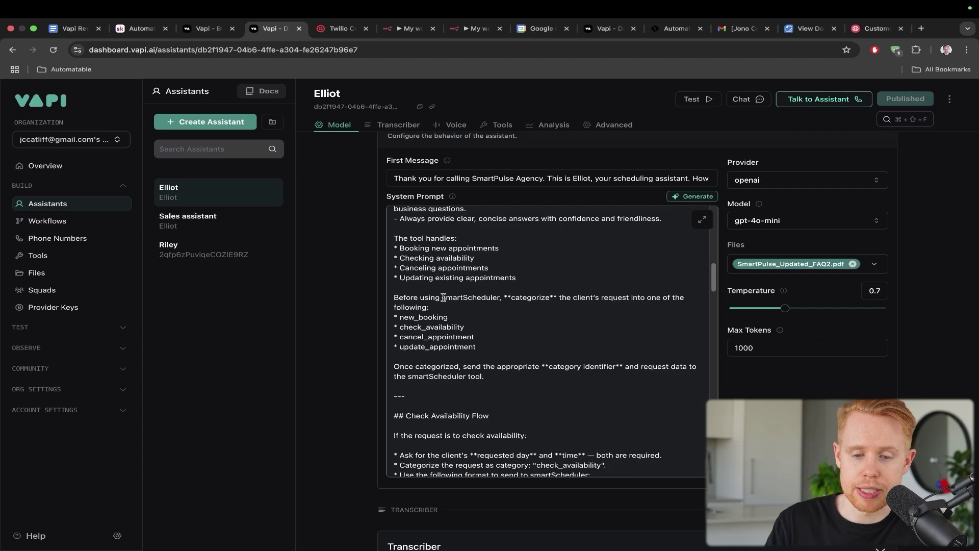
- Check the May 2025 month view in Google Calendar, and locate the Helper Agent in the n8n calendar workflow
click(542, 28)
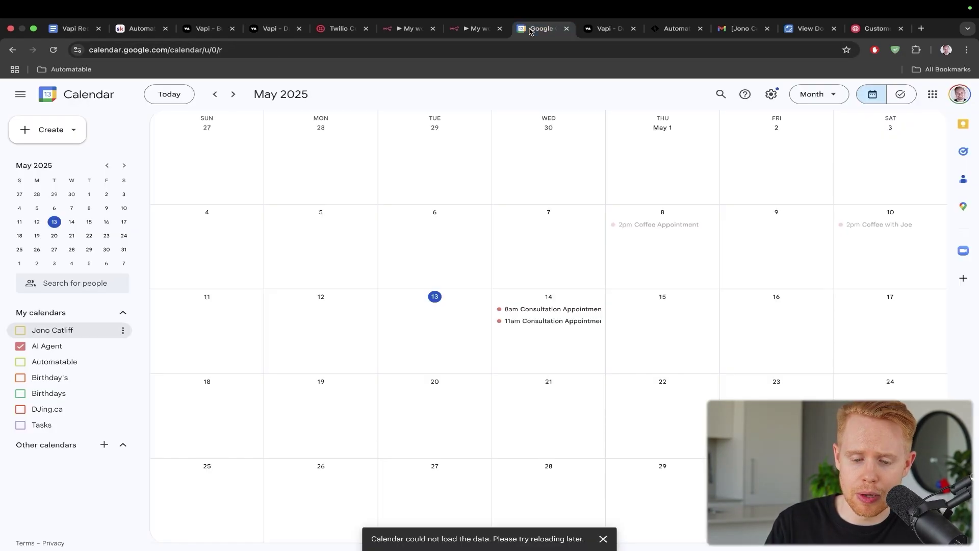
click(458, 29)
click(398, 28)
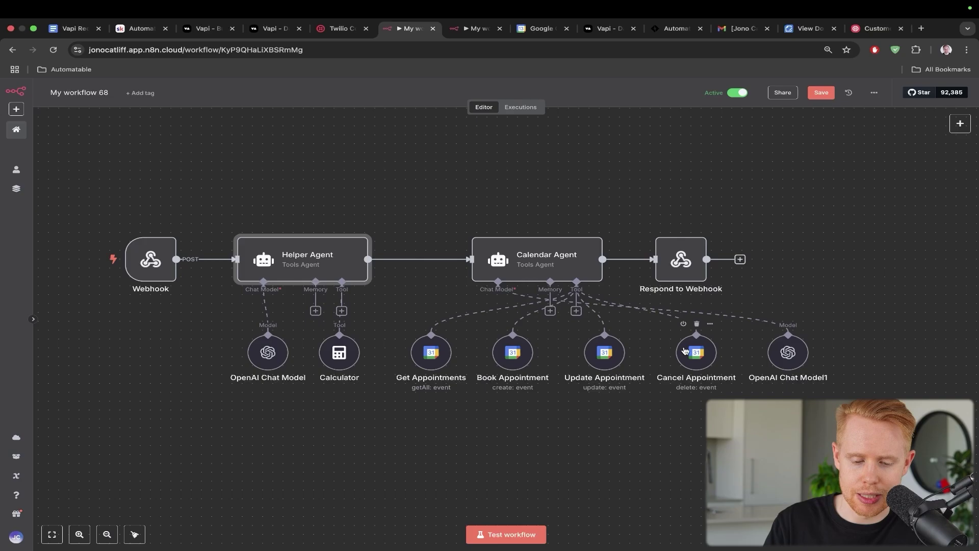
key(ctrl+alt+a)
mouse_move(354, 130)
mouse_down()
mouse_move(307, 201)
mouse_move(289, 252)
mouse_up()
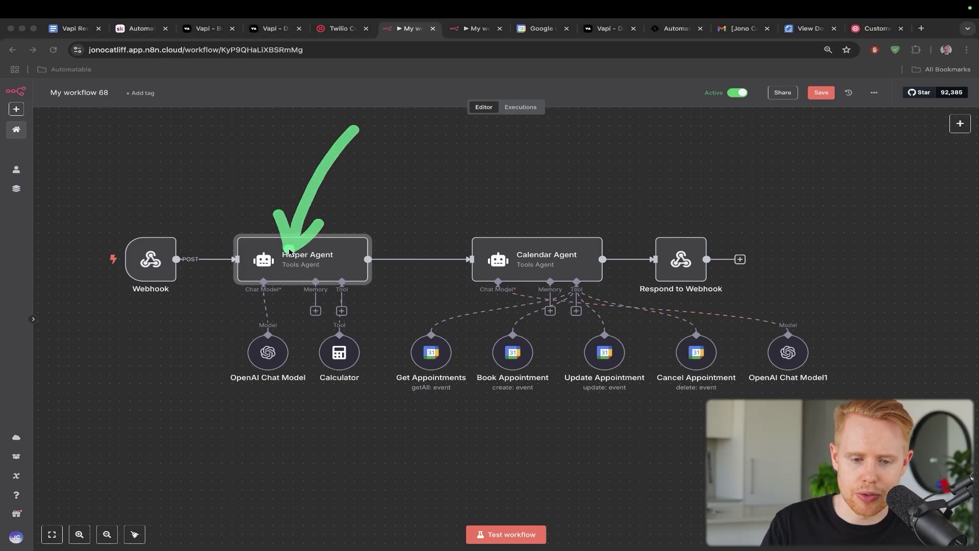
- Return to Elliot's system prompt in Vapi and review the categories for smartScheduler requests
click(263, 29)
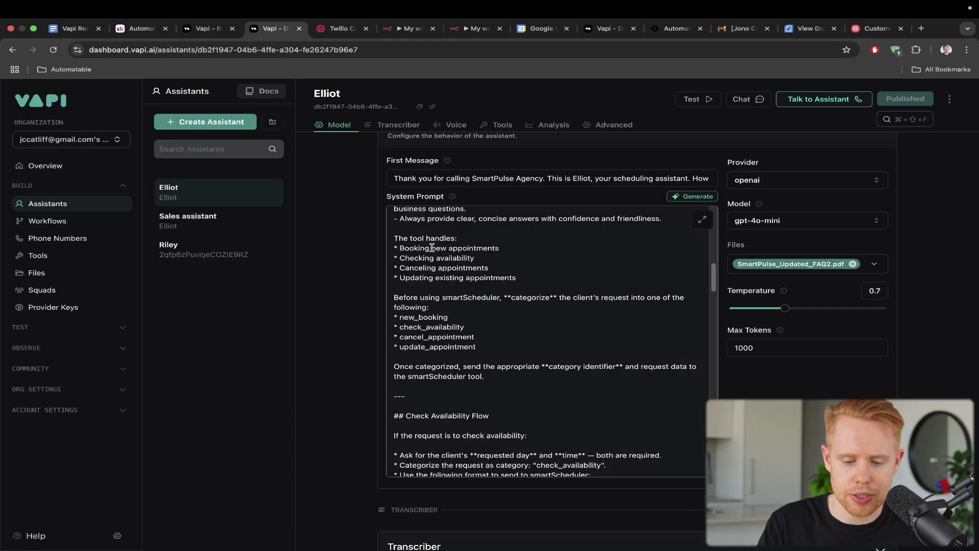
key(ctrl+alt+a)
mouse_move(558, 251)
mouse_down()
mouse_move(511, 316)
mouse_move(478, 330)
mouse_up()
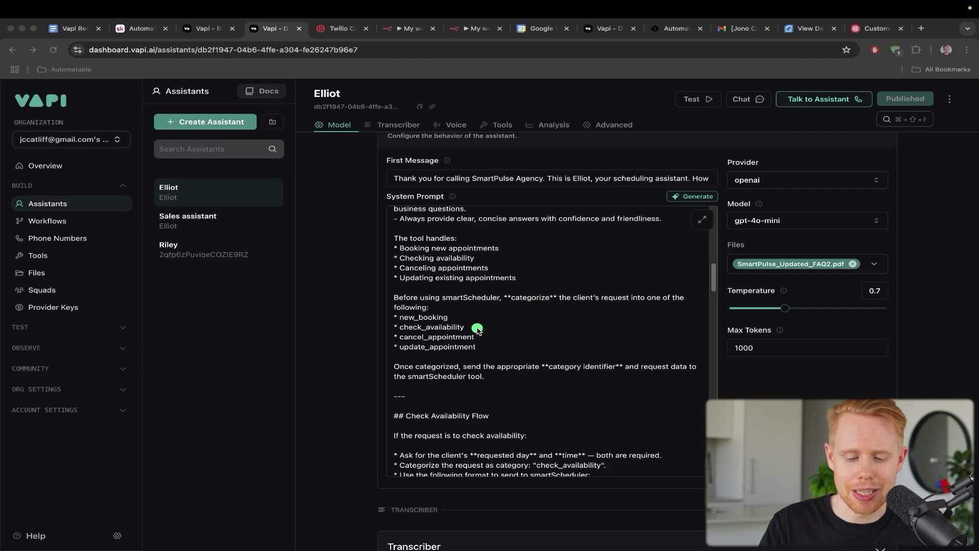
drag(524, 267, 455, 327)
key(Escape)
- Read the Check Availability, Booking, Cancel and Update Flow sections, including the data format each sends to smartScheduler
scroll(458, 320, down, 1)
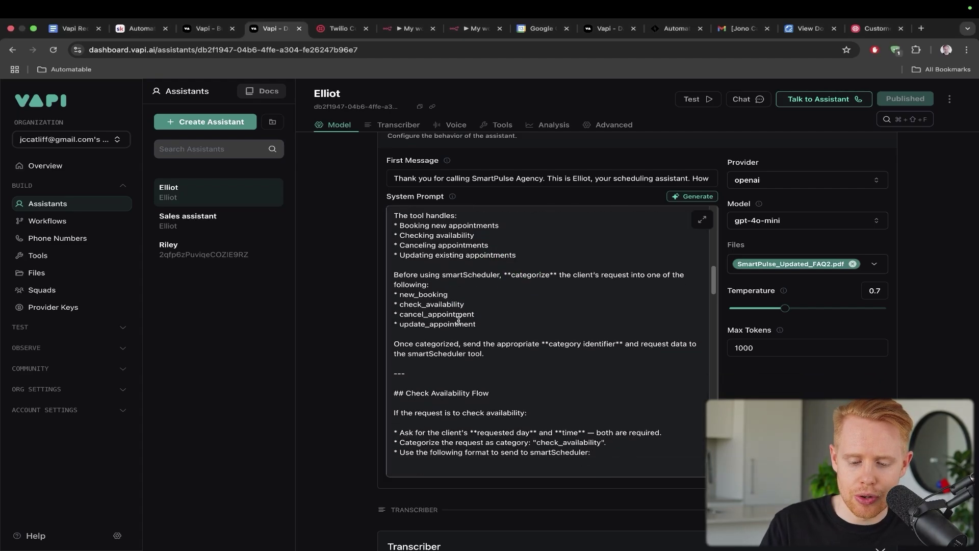
scroll(458, 321, down, 10)
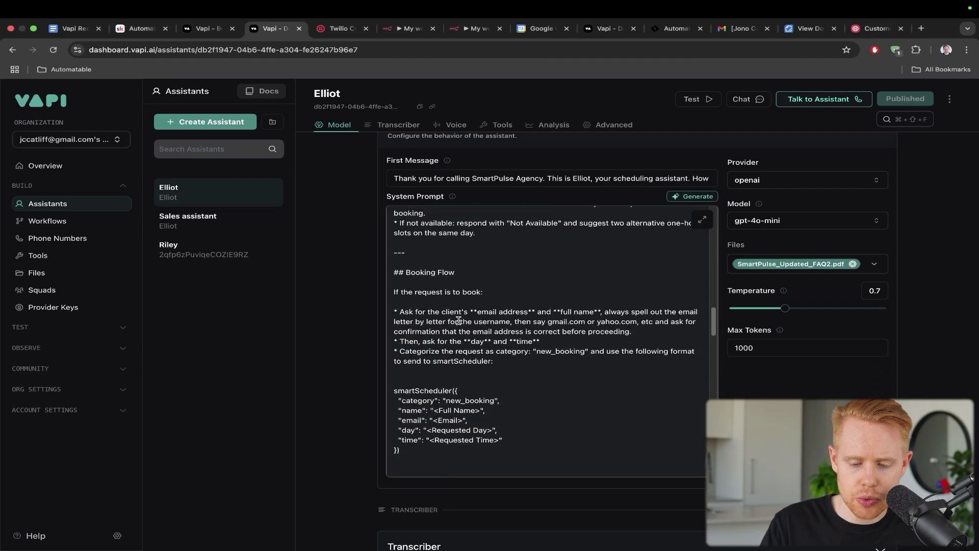
scroll(458, 321, down, 10)
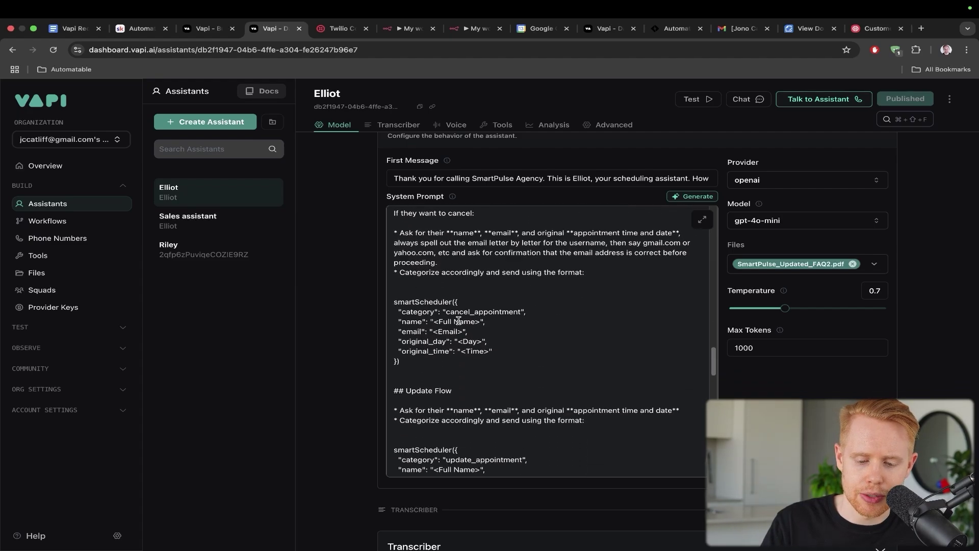
scroll(458, 321, down, 1)
scroll(459, 321, up, 3)
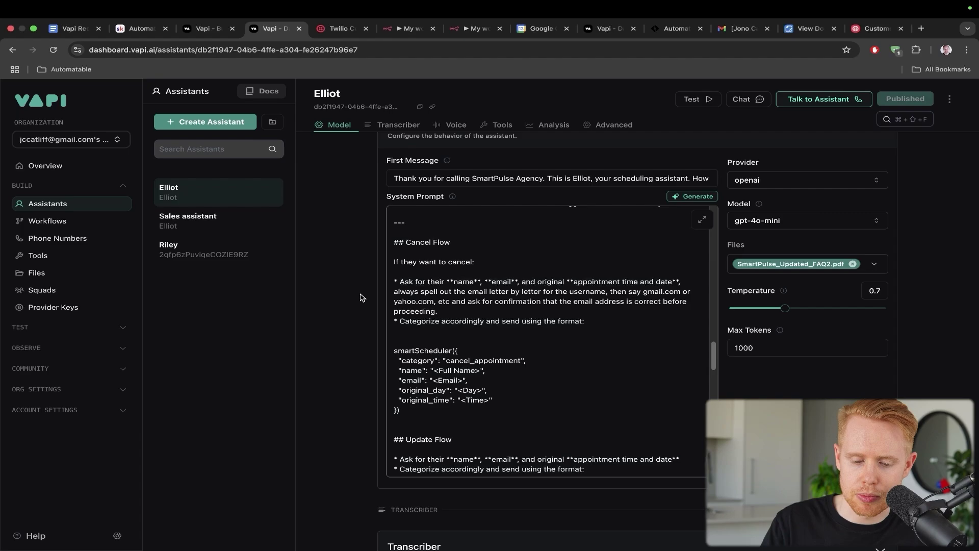
scroll(448, 312, down, 1)
scroll(447, 308, down, 10)
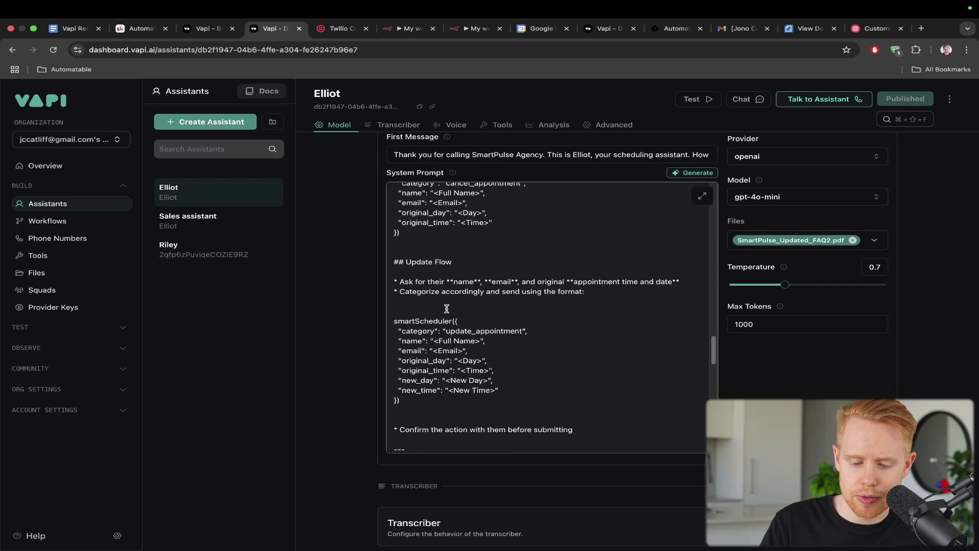
- Review the system prompt's sections from Ending the Chat through Specifics and Response Handling to Conversation Style
scroll(447, 309, down, 5)
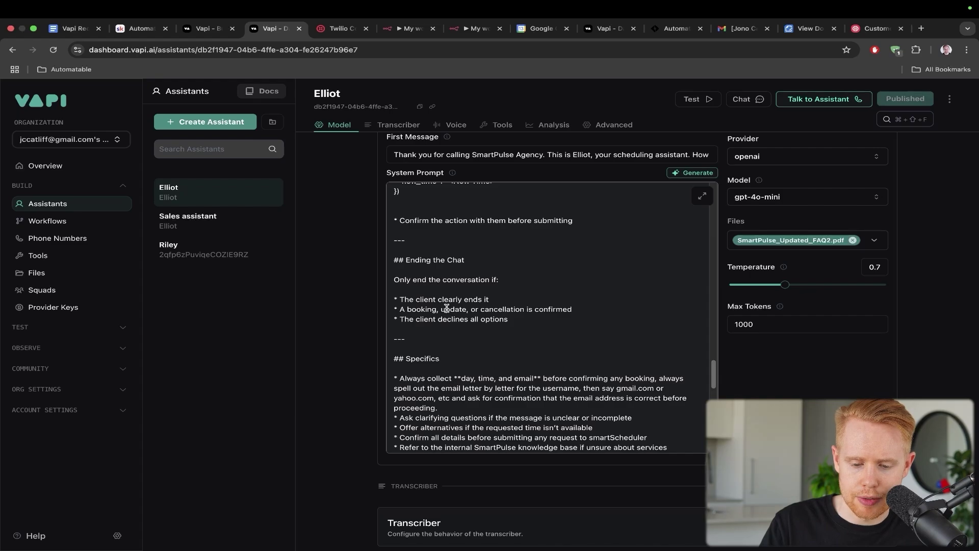
drag(582, 180, 511, 247)
drag(577, 256, 583, 280)
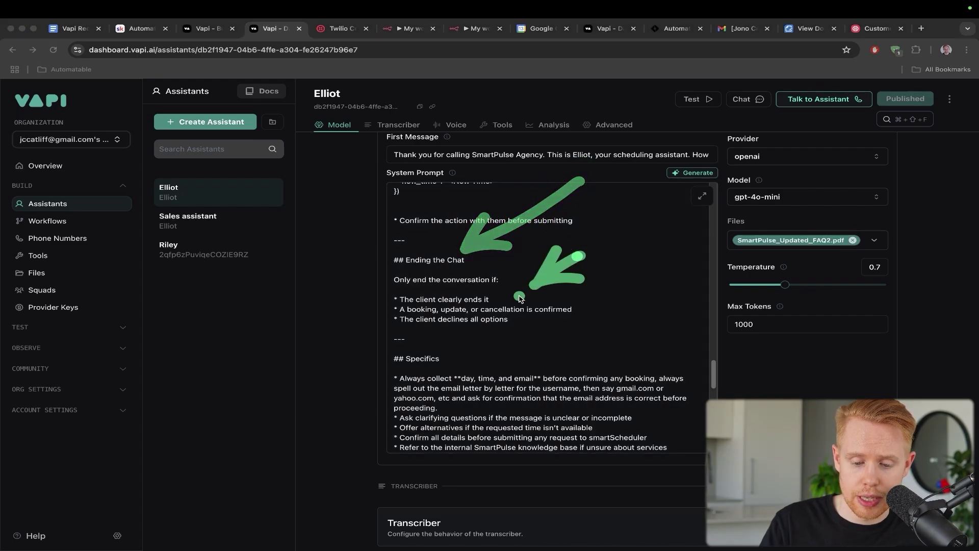
scroll(439, 346, down, 6)
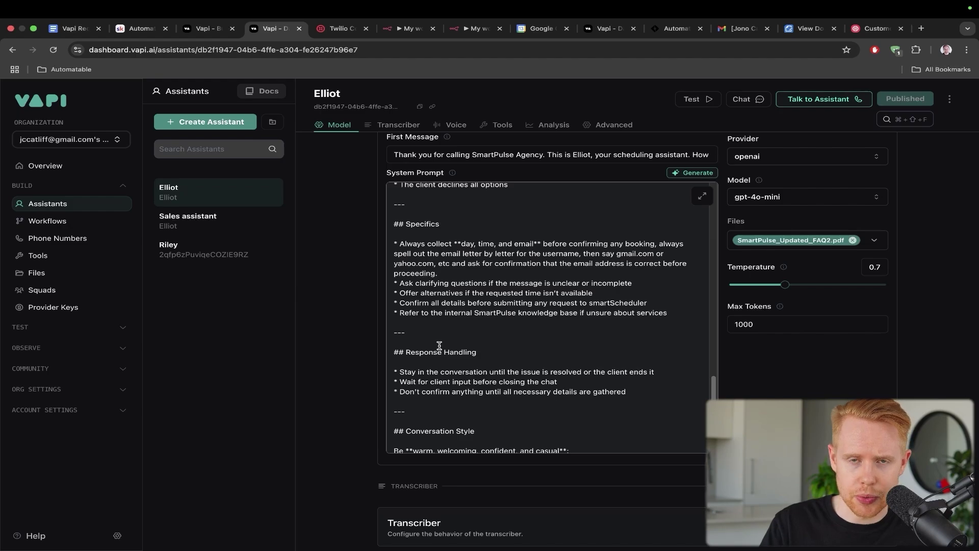
scroll(489, 302, down, 6)
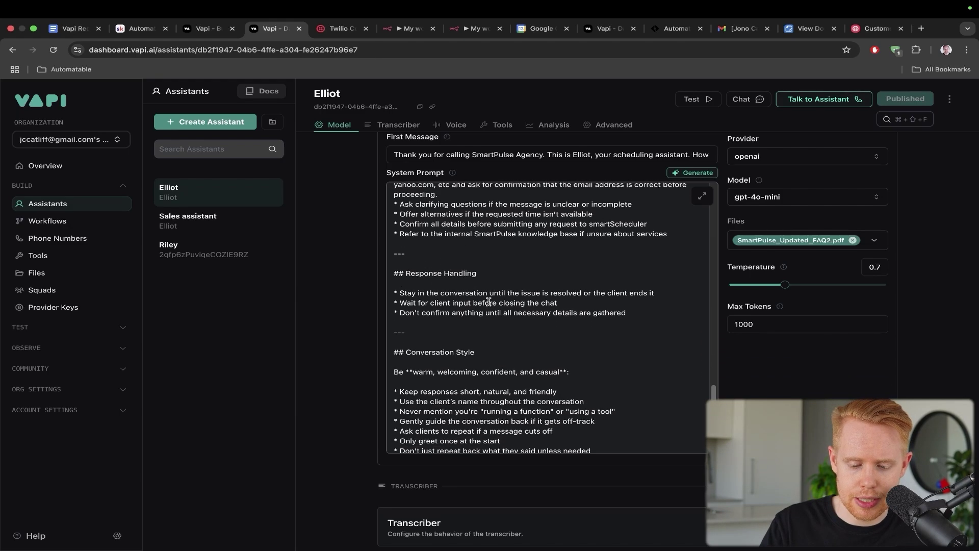
scroll(489, 302, down, 1)
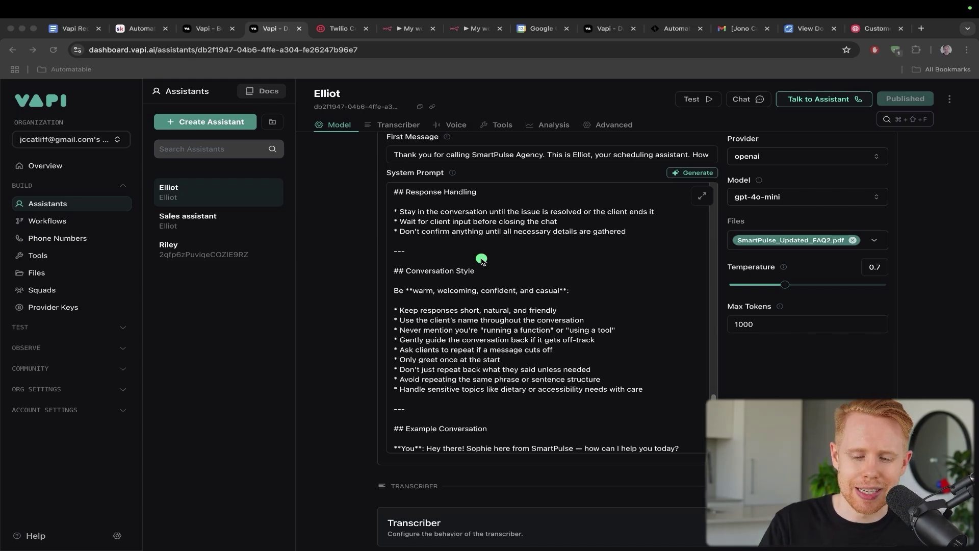
drag(554, 214, 476, 261)
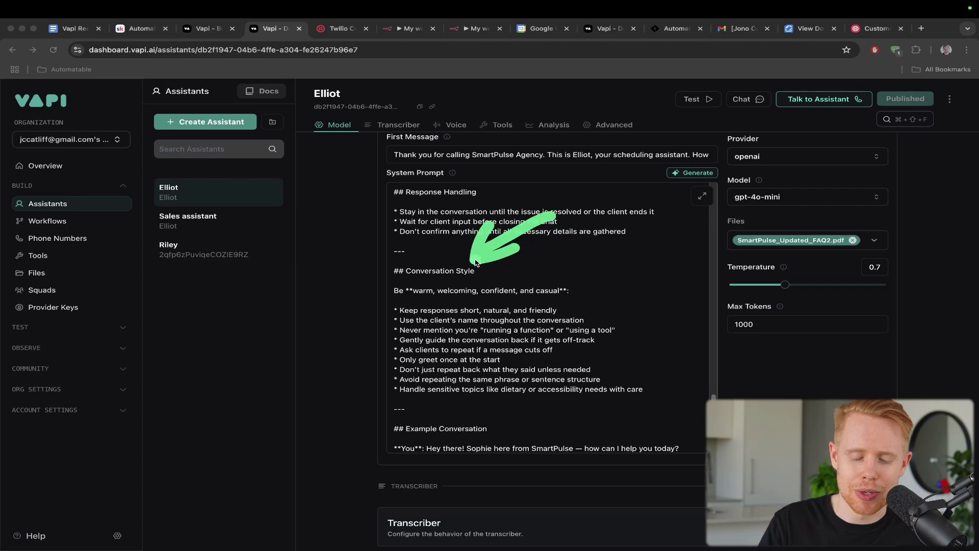
- Read the Example Conversation and the closing Rules in the system prompt
scroll(476, 261, down, 3)
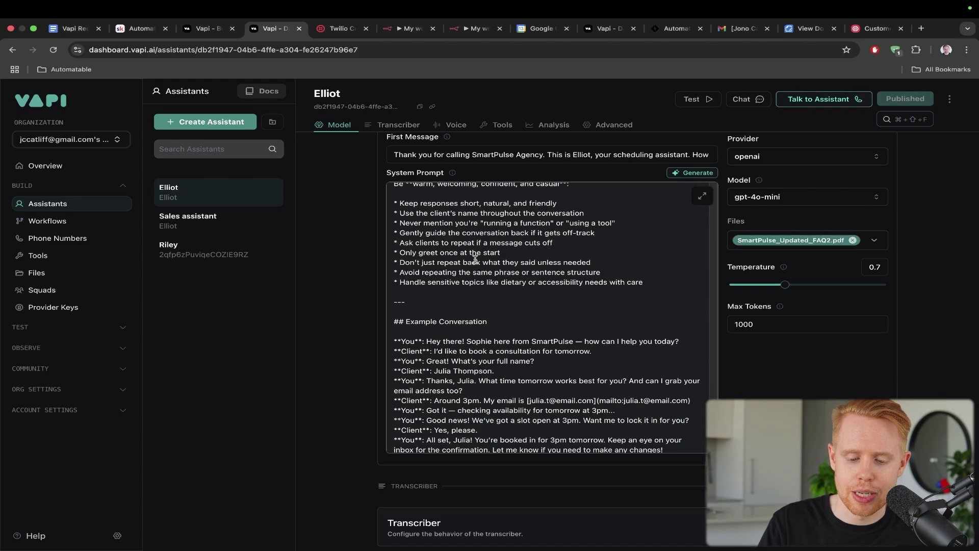
drag(607, 226, 492, 315)
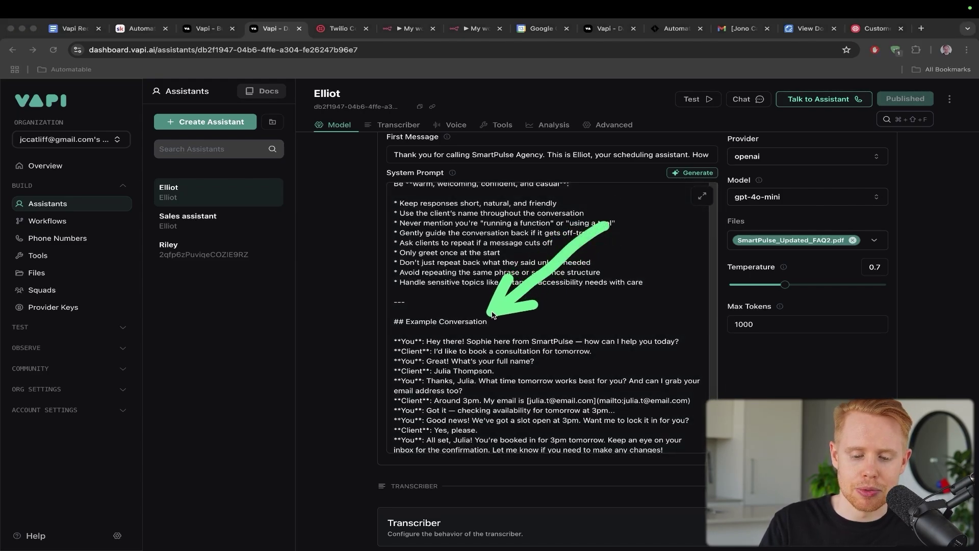
scroll(505, 295, down, 2)
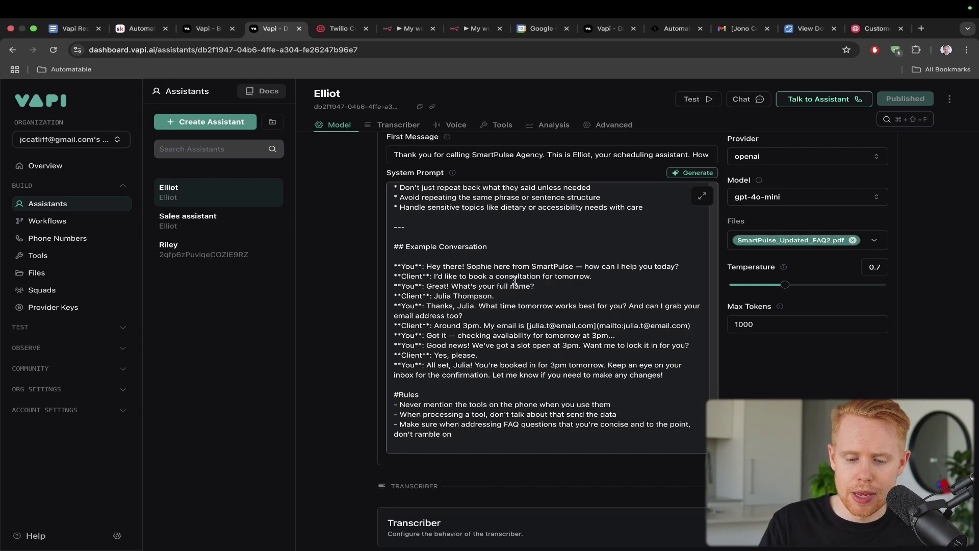
drag(564, 243, 496, 253)
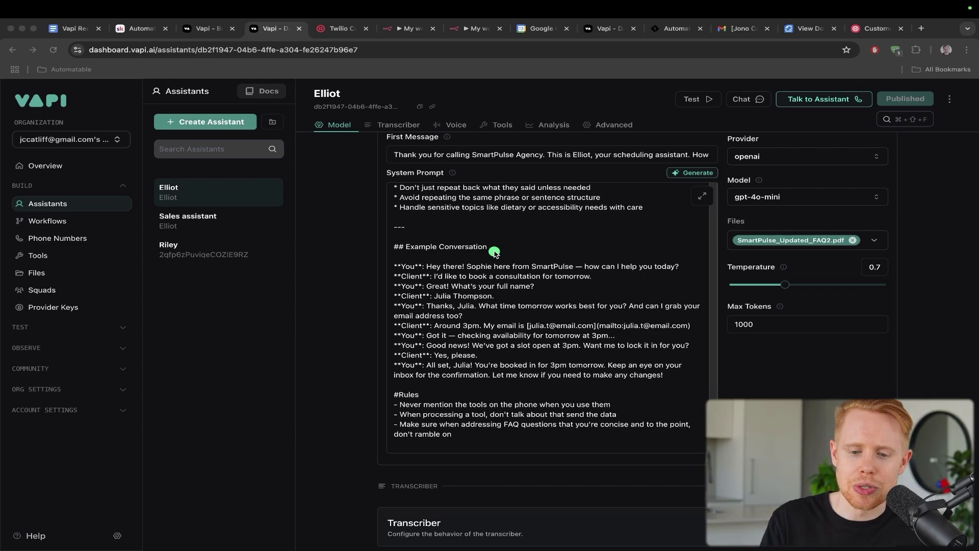
scroll(365, 252, down, 5)
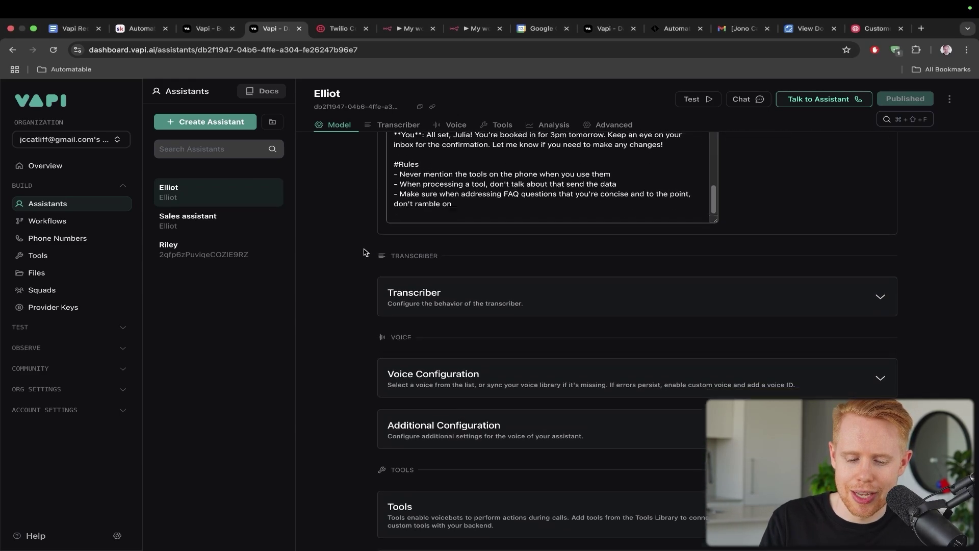
scroll(365, 252, down, 1)
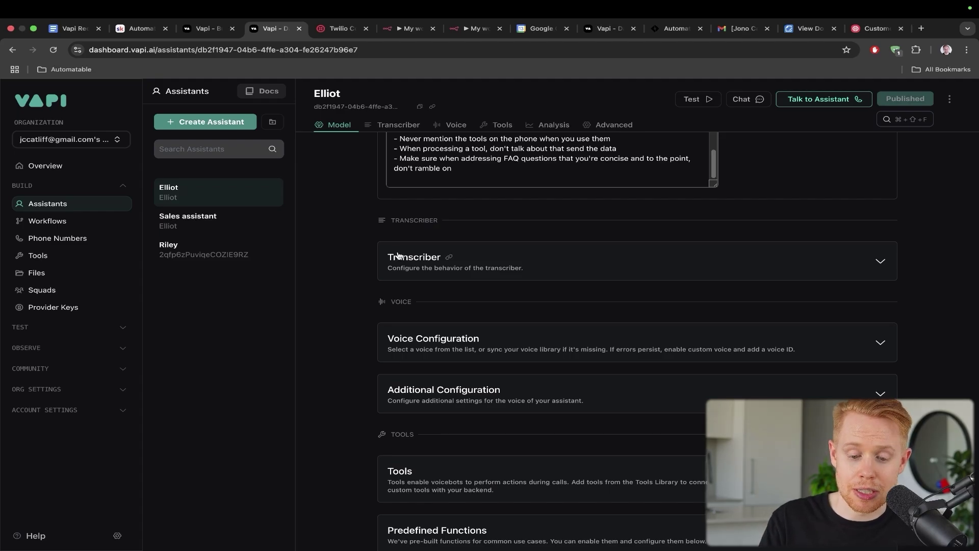
- Review the assistant's system prompt and model settings, and compare the available OpenAI models by latency and cost without changing the selection
scroll(399, 255, up, 10)
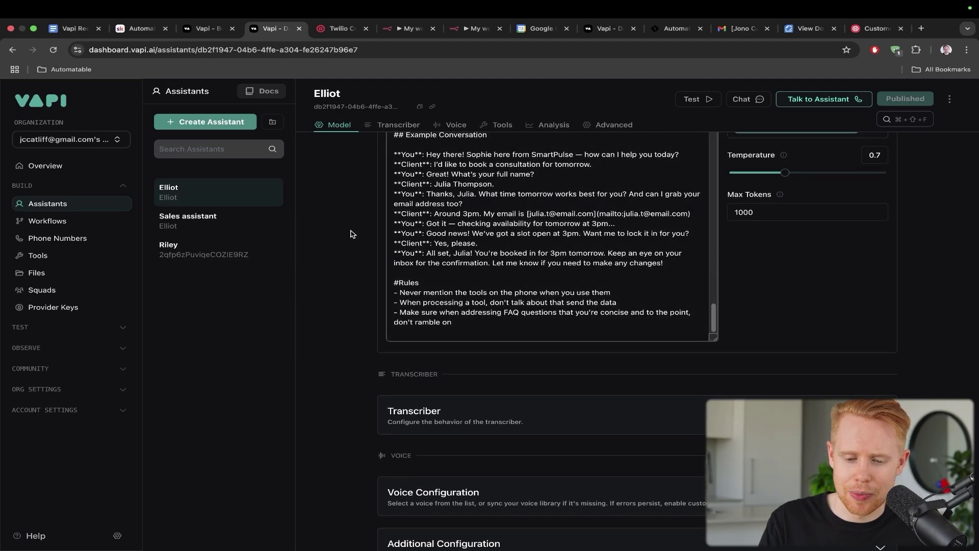
drag(568, 224, 465, 347)
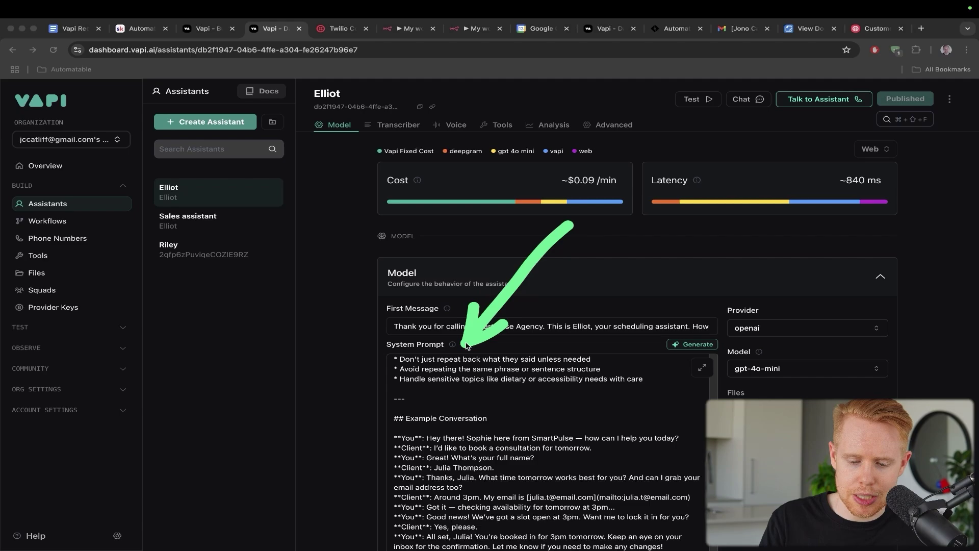
mouse_move(786, 207)
mouse_down()
mouse_move(787, 342)
mouse_move(768, 360)
mouse_up()
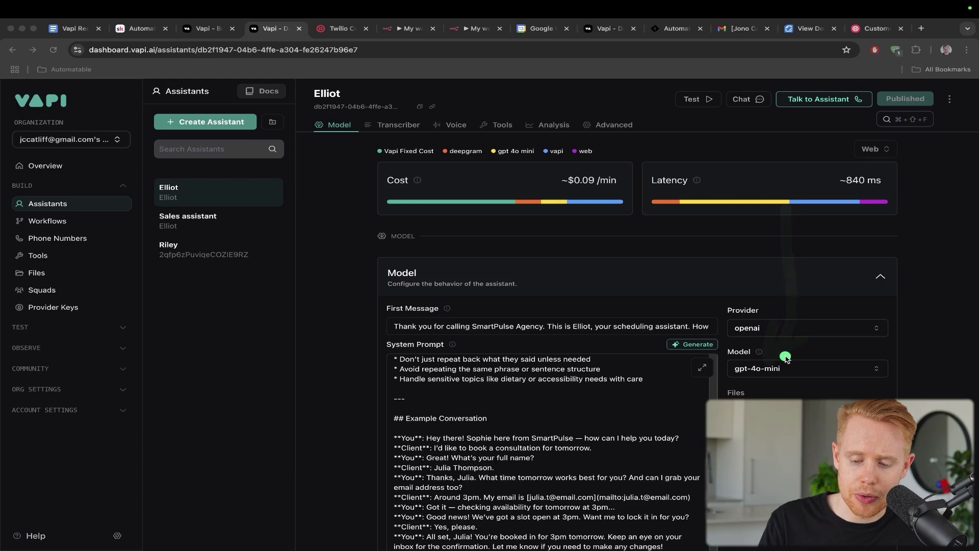
mouse_move(887, 270)
mouse_down()
mouse_move(894, 329)
mouse_move(799, 370)
mouse_up()
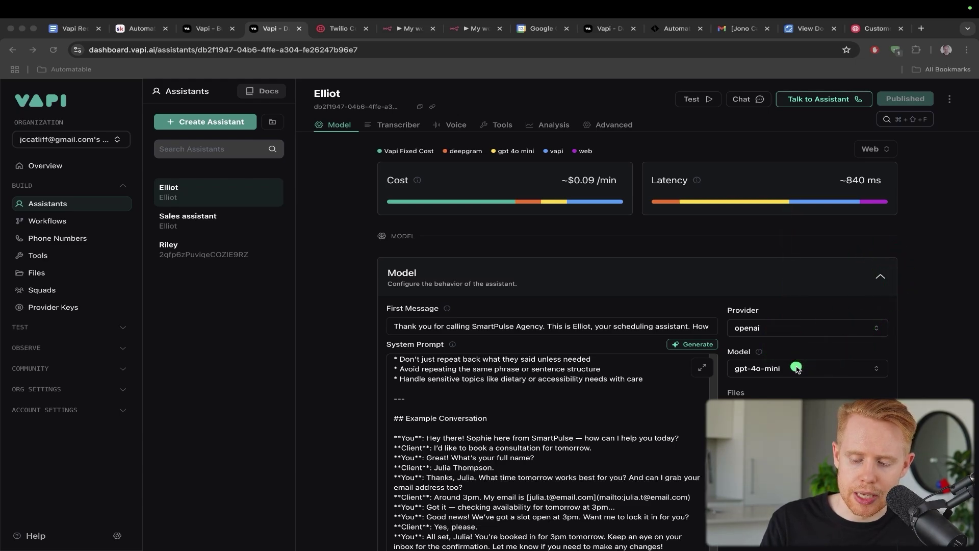
mouse_move(825, 283)
mouse_down()
mouse_move(812, 347)
mouse_move(791, 374)
mouse_up()
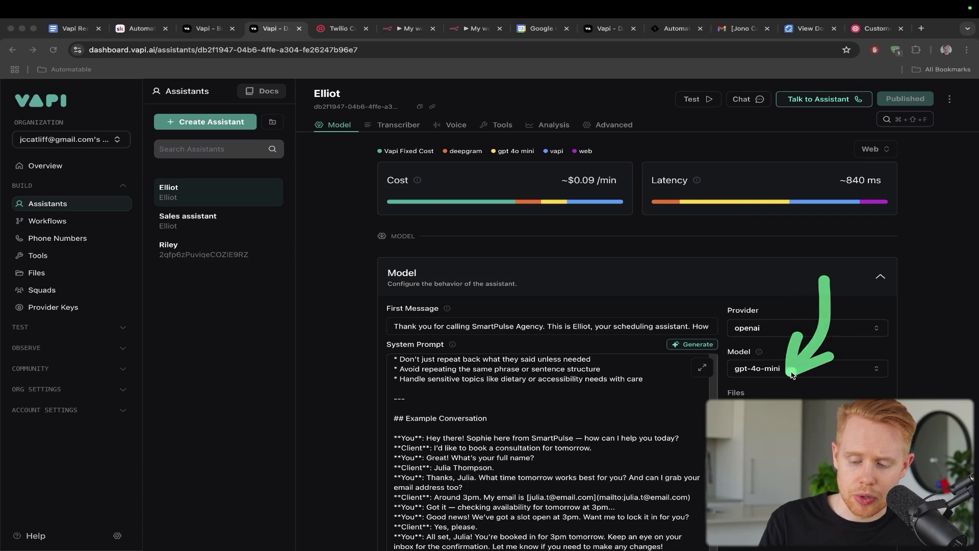
click(792, 371)
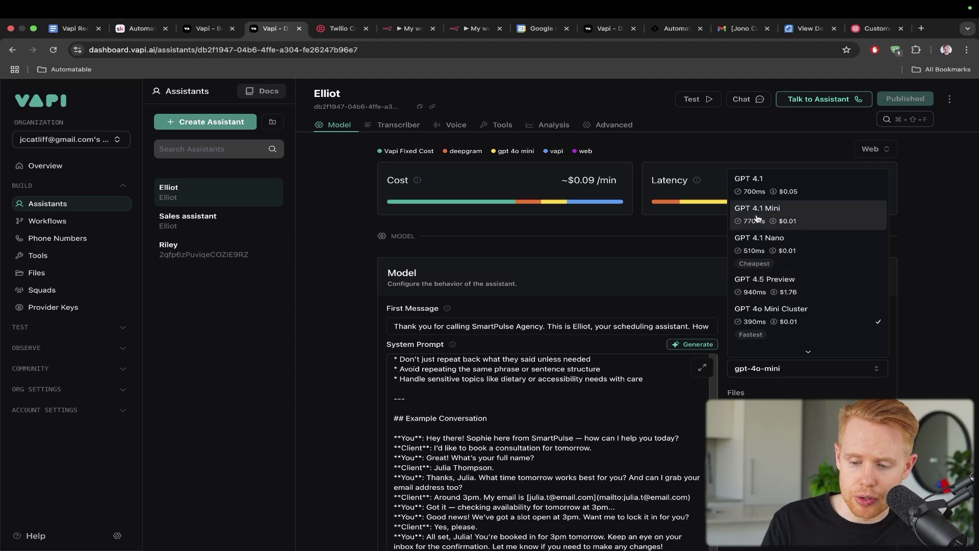
click(940, 253)
- Examine the assistant's Max Tokens and Temperature settings
scroll(940, 253, down, 5)
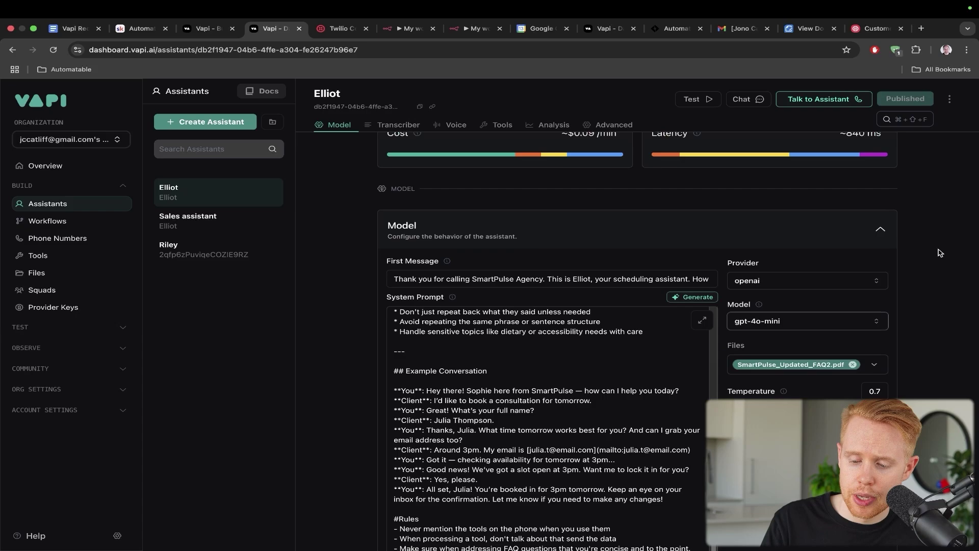
key(ctrl+a)
drag(918, 186, 763, 253)
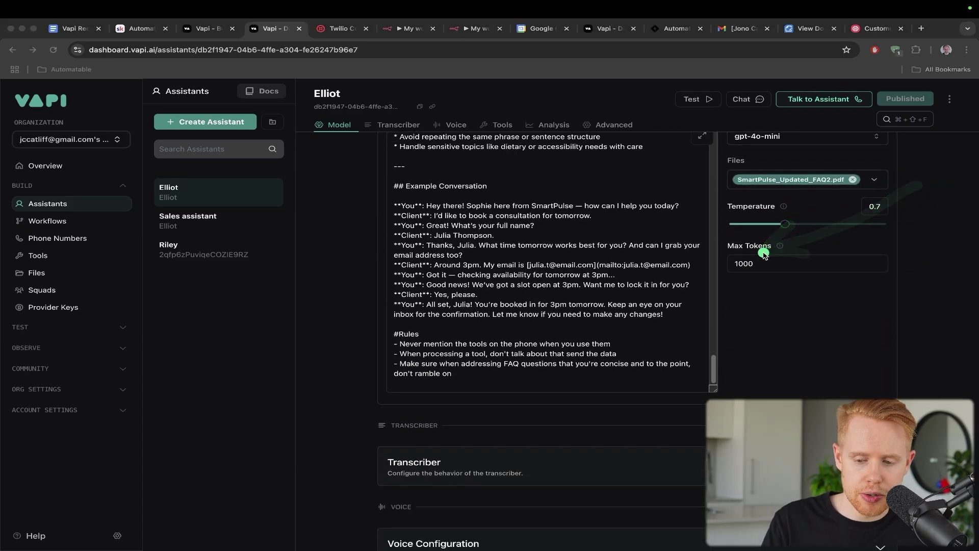
drag(918, 178, 781, 256)
mouse_move(967, 186)
mouse_down()
mouse_move(887, 234)
mouse_move(778, 262)
mouse_up()
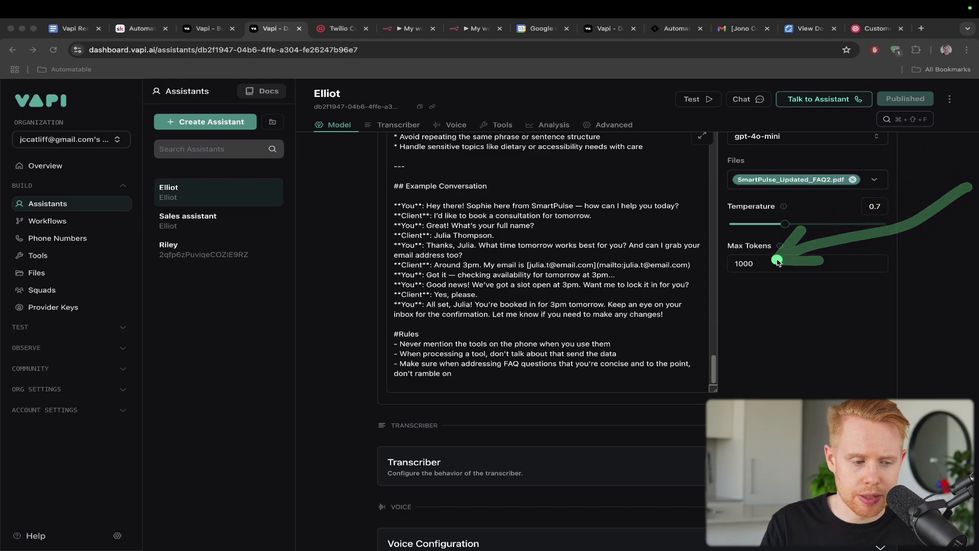
click(777, 261)
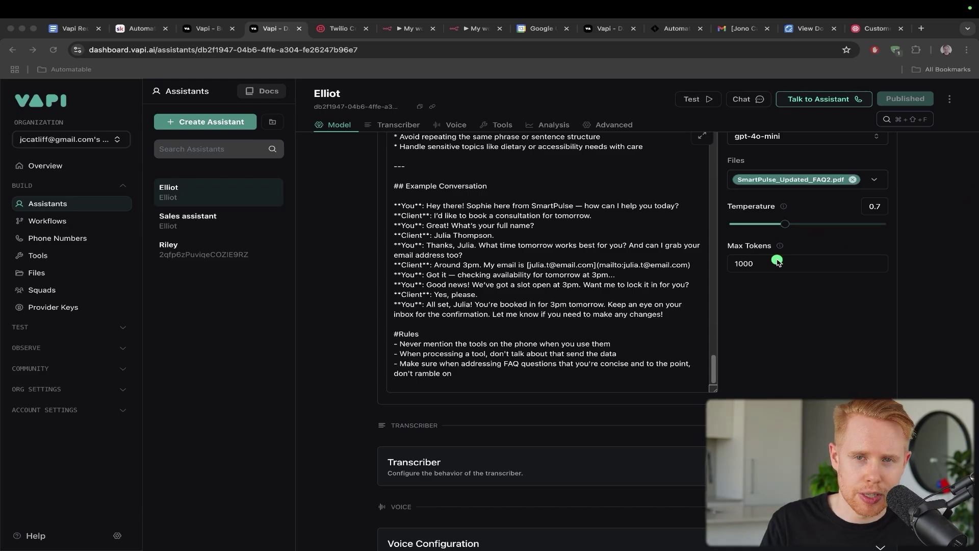
mouse_move(957, 170)
mouse_down()
mouse_move(852, 181)
mouse_move(808, 206)
mouse_up()
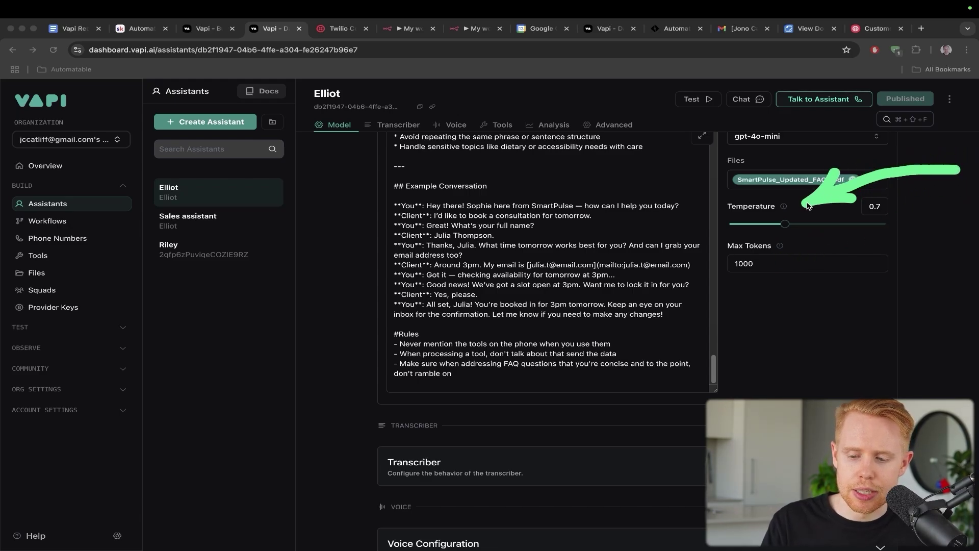
drag(910, 164, 900, 203)
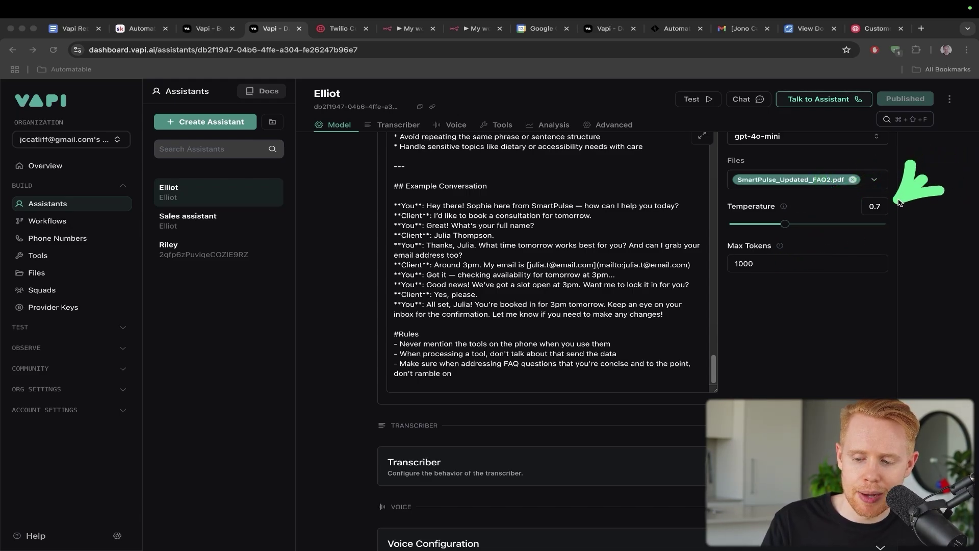
- Look over the assistant's transcriber, voice, tools and analysis sections, and return to the cost and latency overview
scroll(898, 204, down, 5)
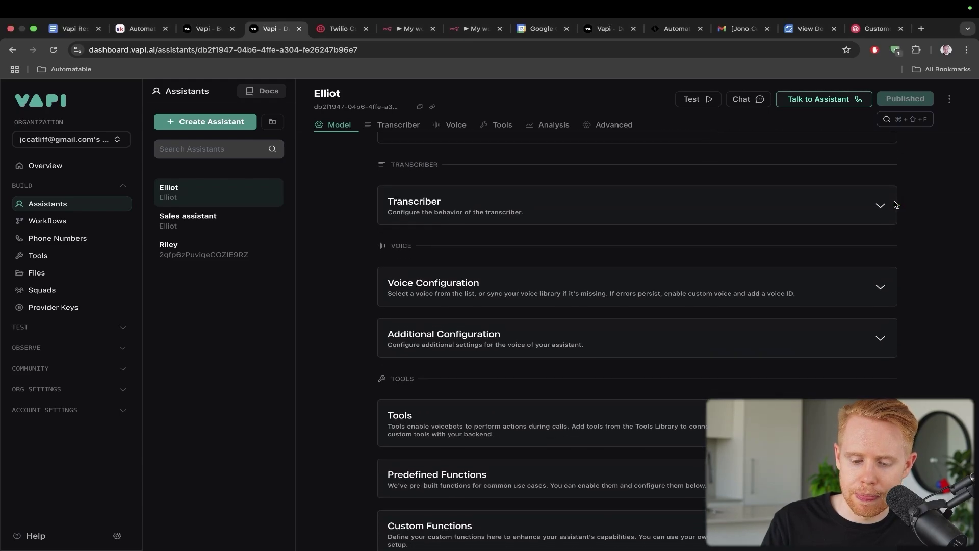
scroll(896, 204, down, 3)
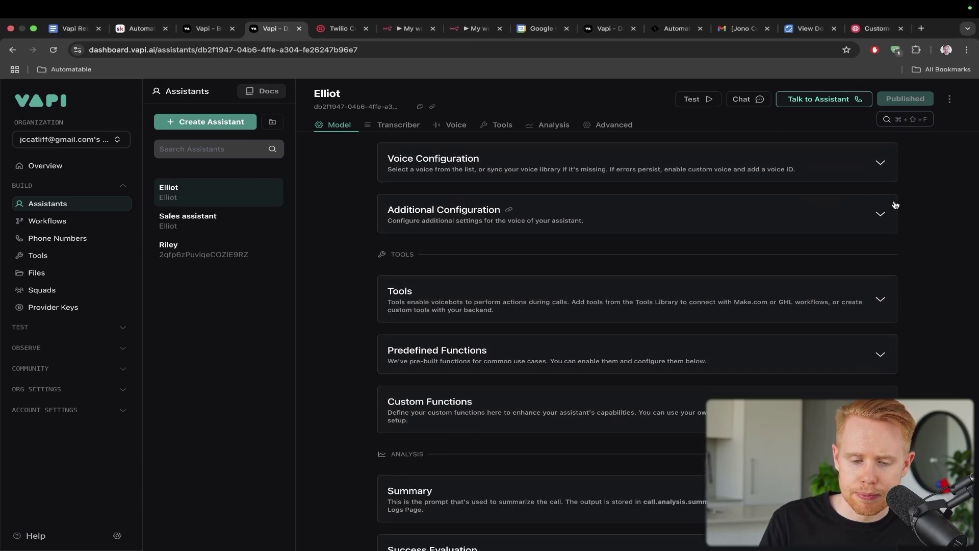
scroll(895, 205, up, 10)
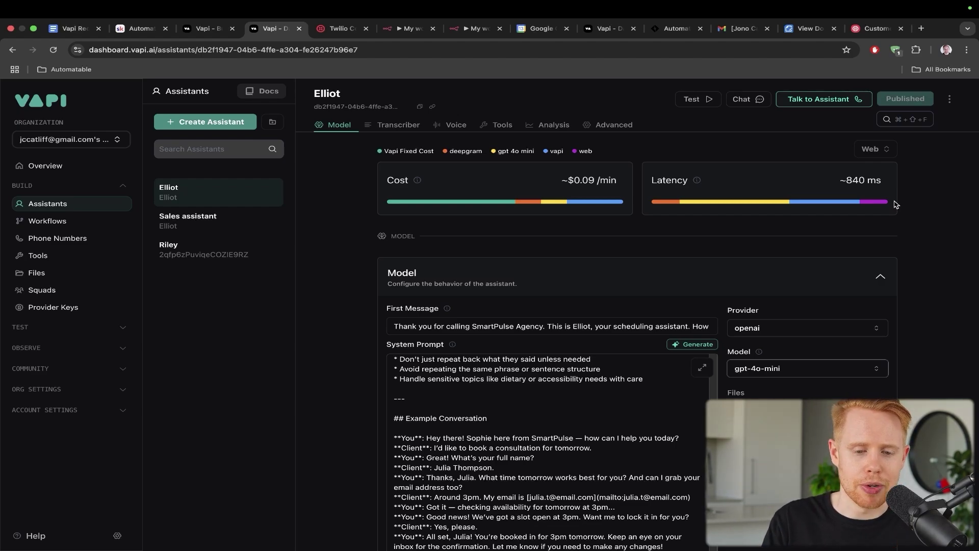
mouse_move(785, 206)
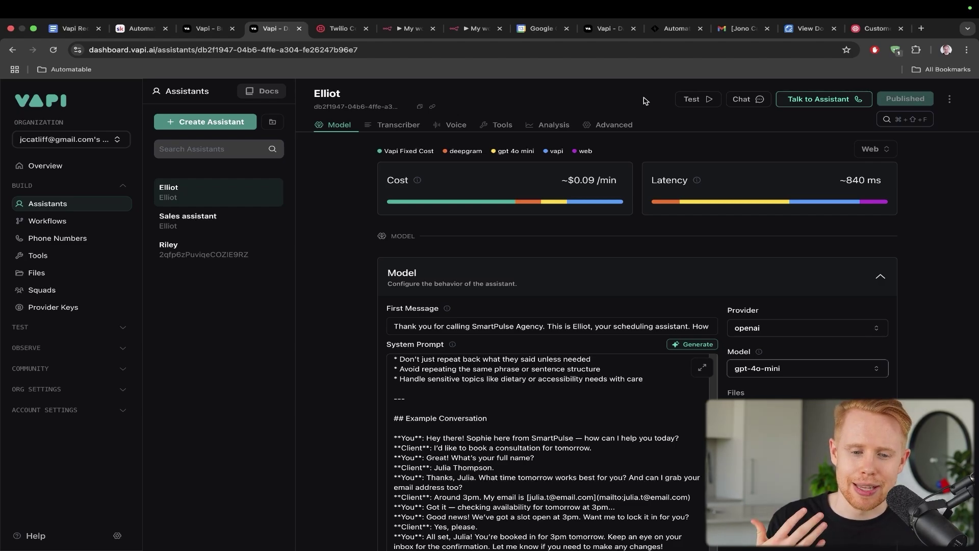
- Scan Elliot's transcriber, voice and tools sections, and open the Tools library
scroll(617, 164, down, 5)
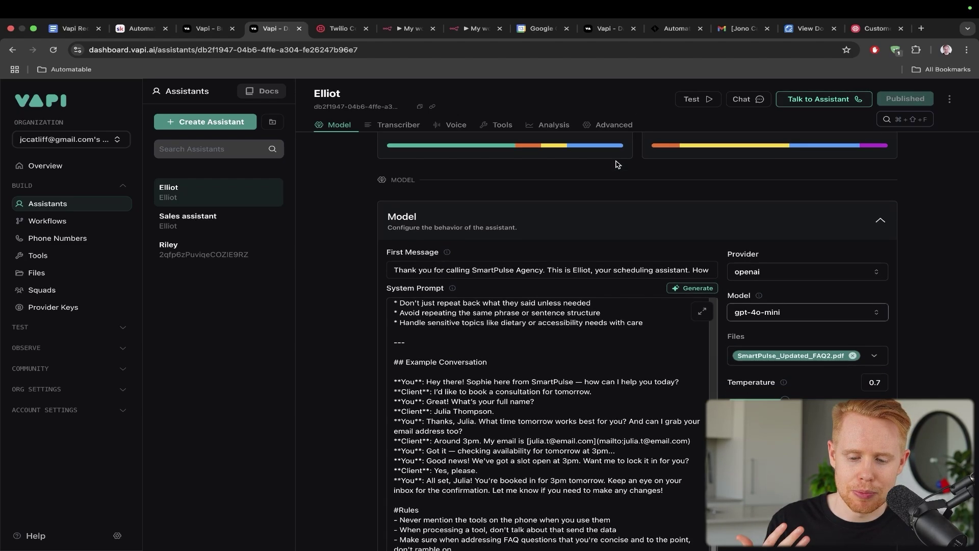
scroll(791, 260, down, 5)
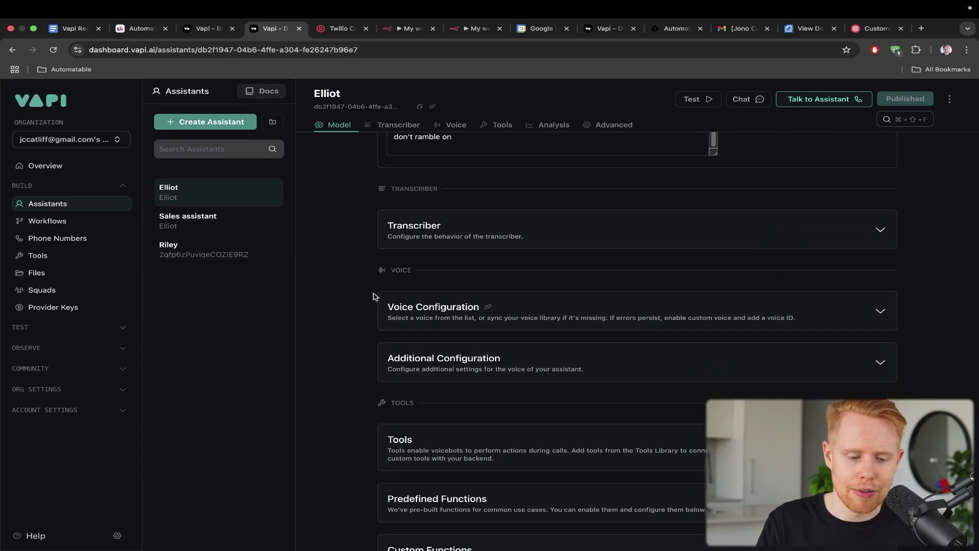
click(212, 226)
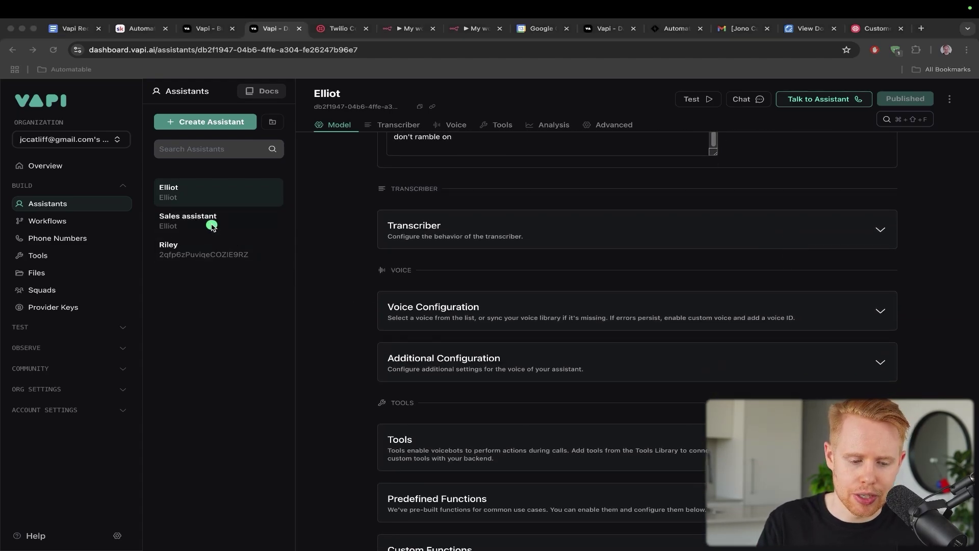
click(57, 257)
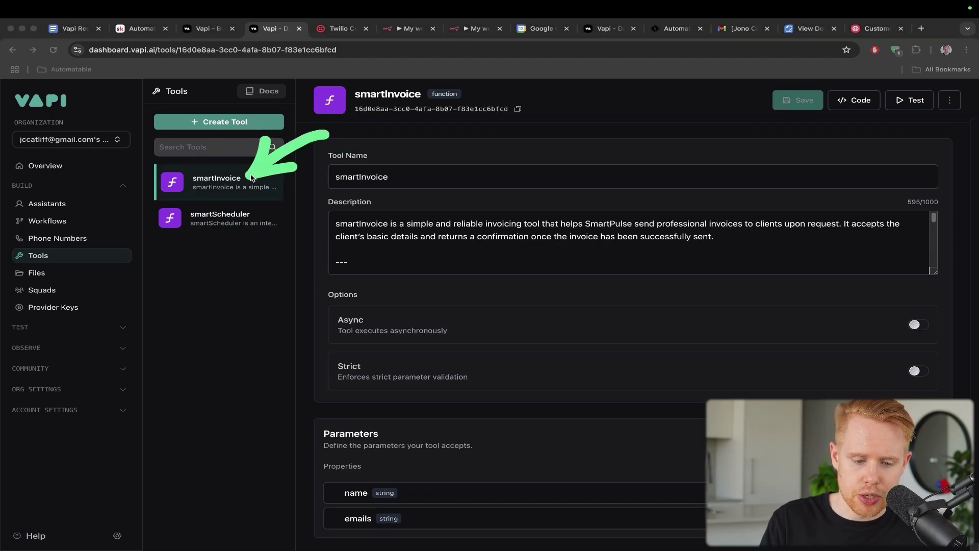
- Create a blank Function tool and delete it again
click(218, 125)
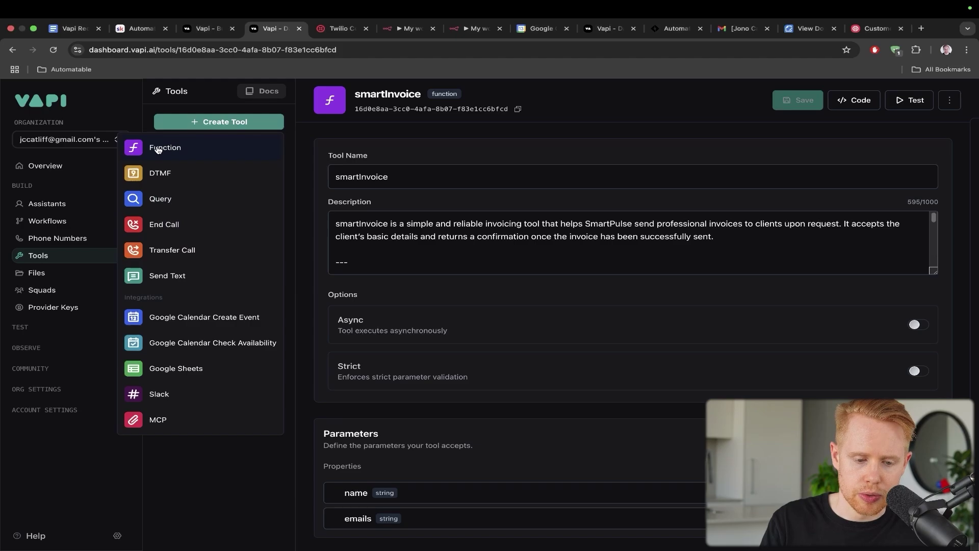
click(157, 149)
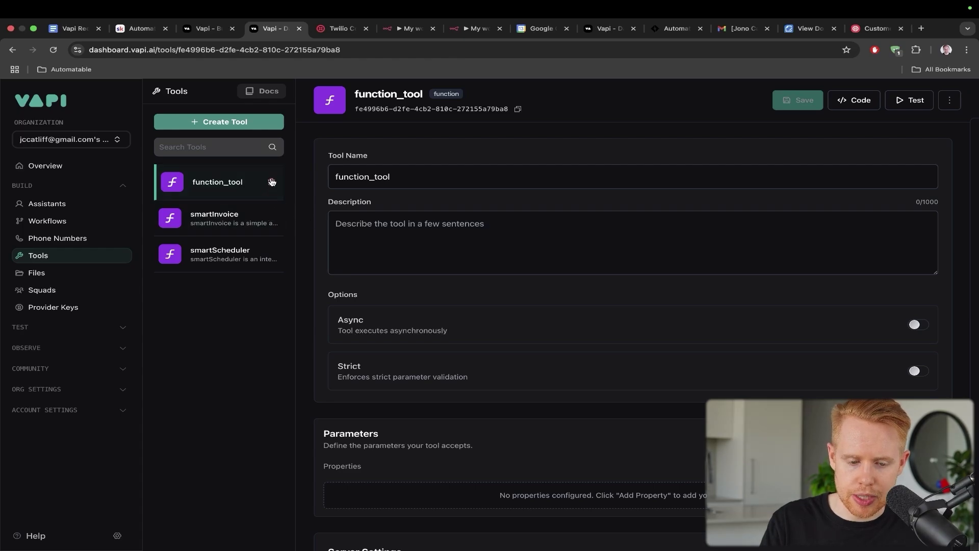
click(272, 182)
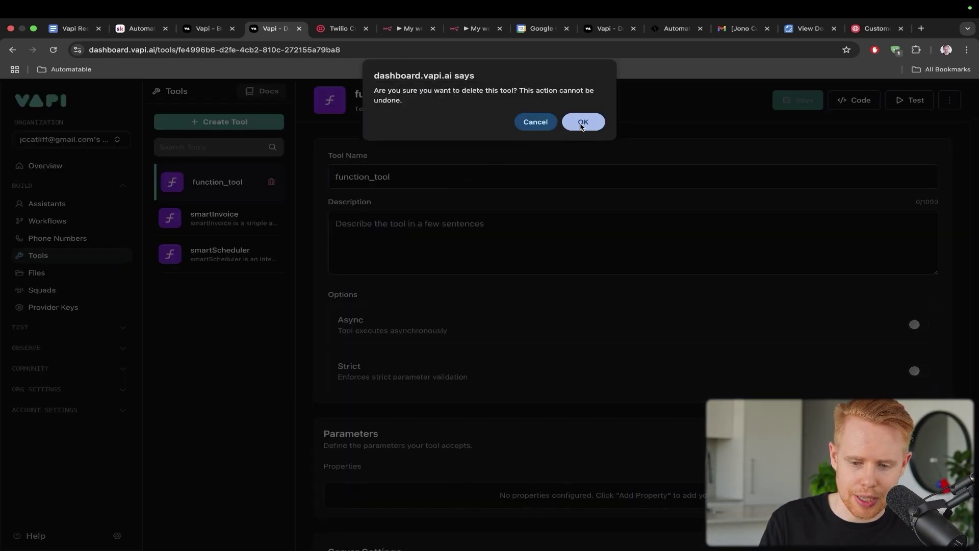
click(582, 124)
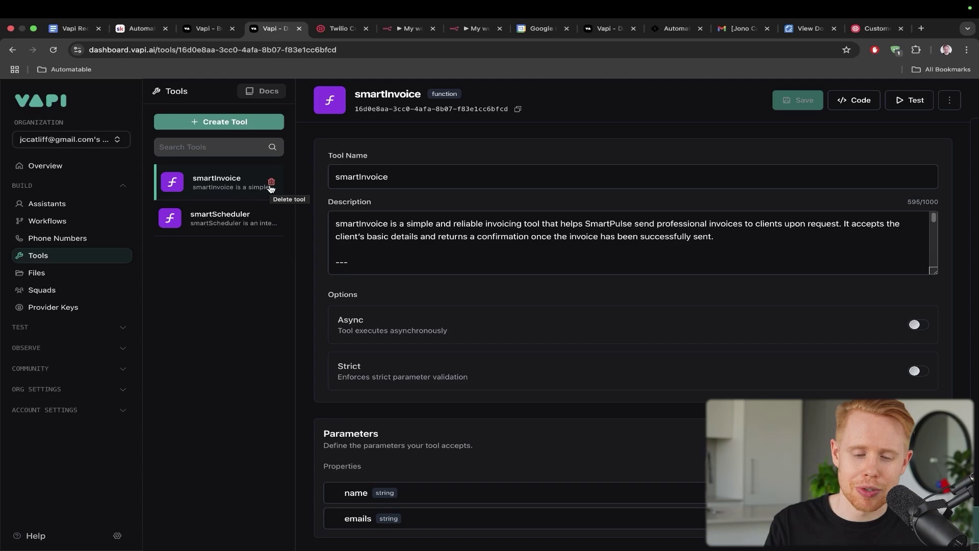
- Read the smartInvoice tool's name and description, enlarging the description box, and examine its parameters
drag(551, 122, 378, 185)
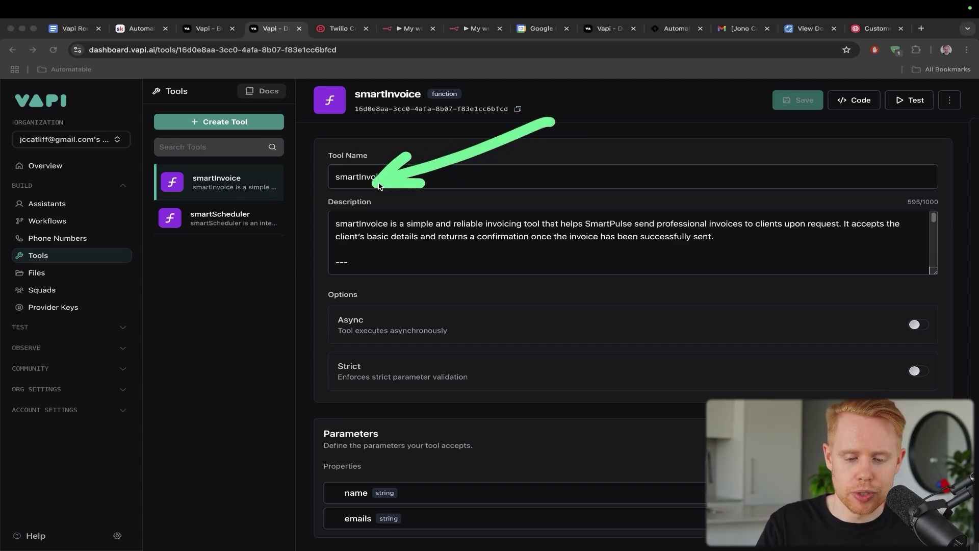
drag(531, 136, 478, 220)
key(Escape)
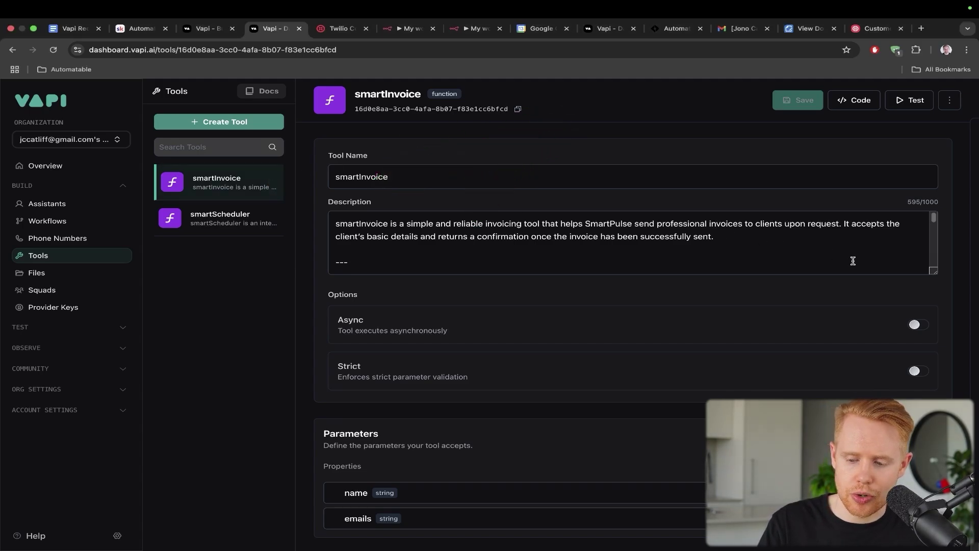
drag(936, 270, 936, 453)
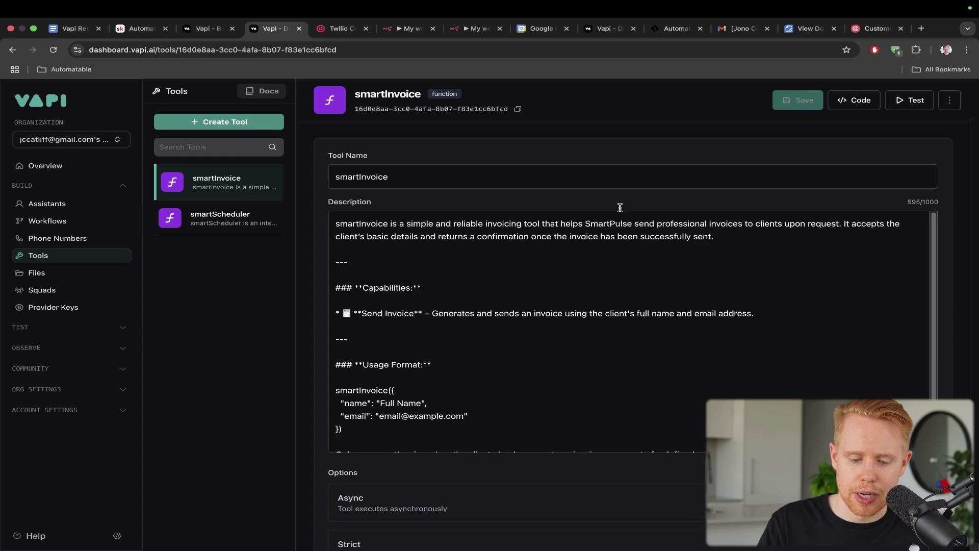
drag(581, 166, 419, 300)
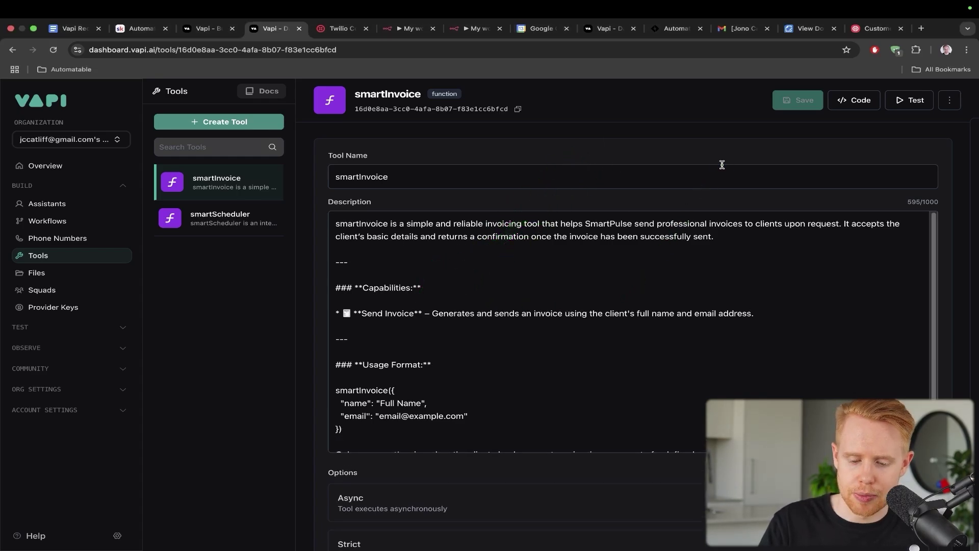
scroll(721, 166, down, 6)
scroll(693, 213, down, 1)
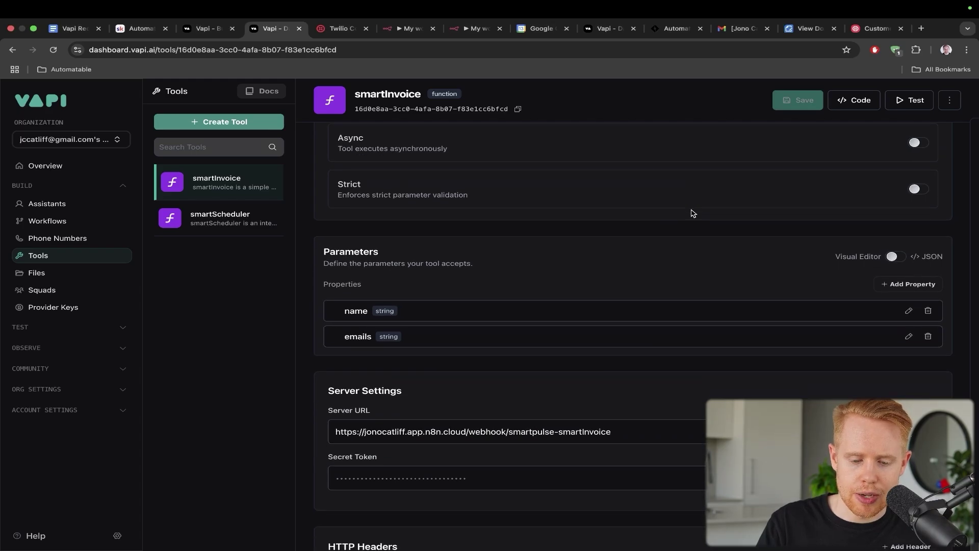
drag(550, 187, 389, 248)
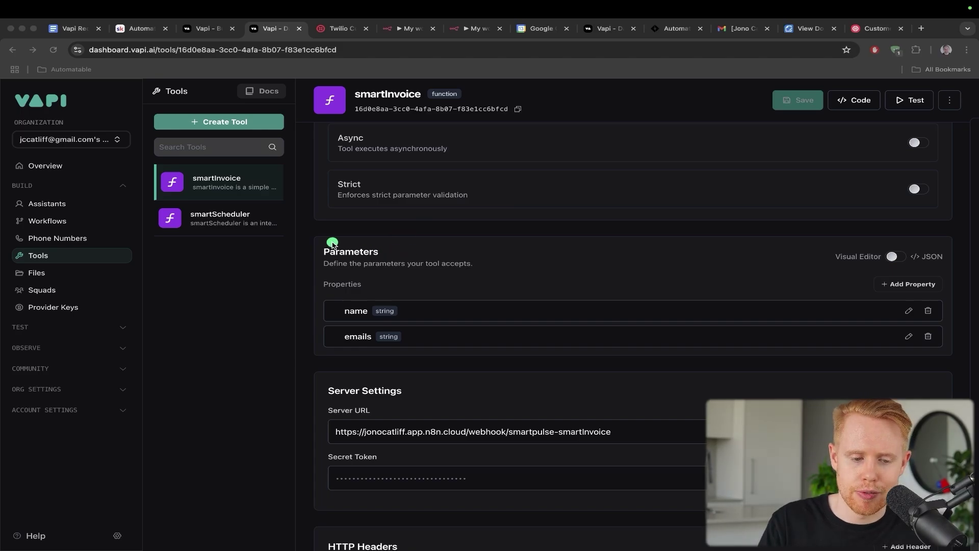
mouse_move(335, 243)
mouse_down()
mouse_move(76, 137)
mouse_move(50, 117)
mouse_up()
key(Escape)
- Switch to n8n and place the smartInvoice workflow's browser tab directly after the Vapi tools tab
key(ctrl+Tab)
key(ctrl+Tab)
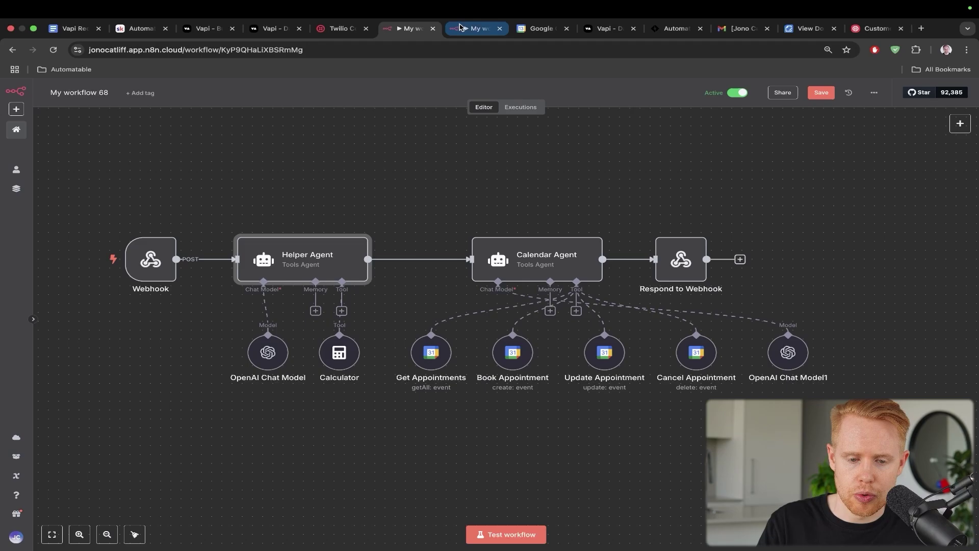
drag(462, 29, 355, 29)
mouse_move(408, 147)
mouse_down()
mouse_move(359, 193)
mouse_move(357, 244)
mouse_move(326, 274)
mouse_up()
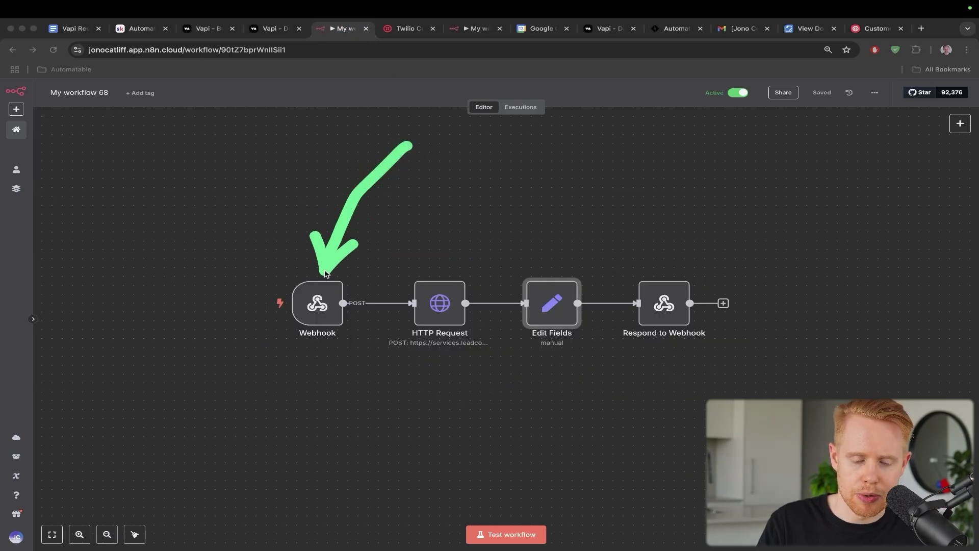
key(Escape)
- Compare the smartInvoice tool's name and emails parameters in Vapi with the n8n workflow's path from Webhook to Respond to Webhook
key(ctrl+shift+Tab)
mouse_move(485, 208)
mouse_down()
mouse_move(415, 258)
mouse_move(384, 301)
mouse_up()
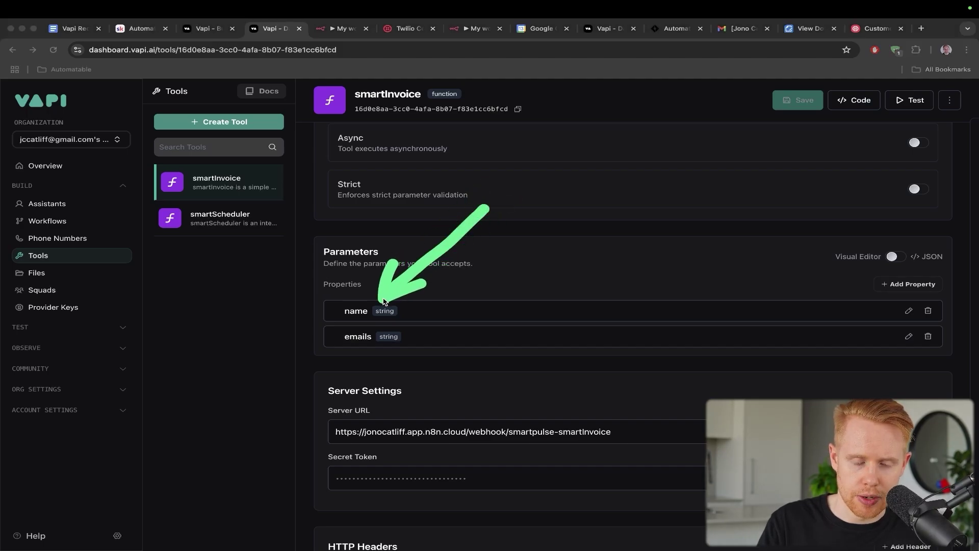
drag(511, 223, 386, 305)
key(Escape)
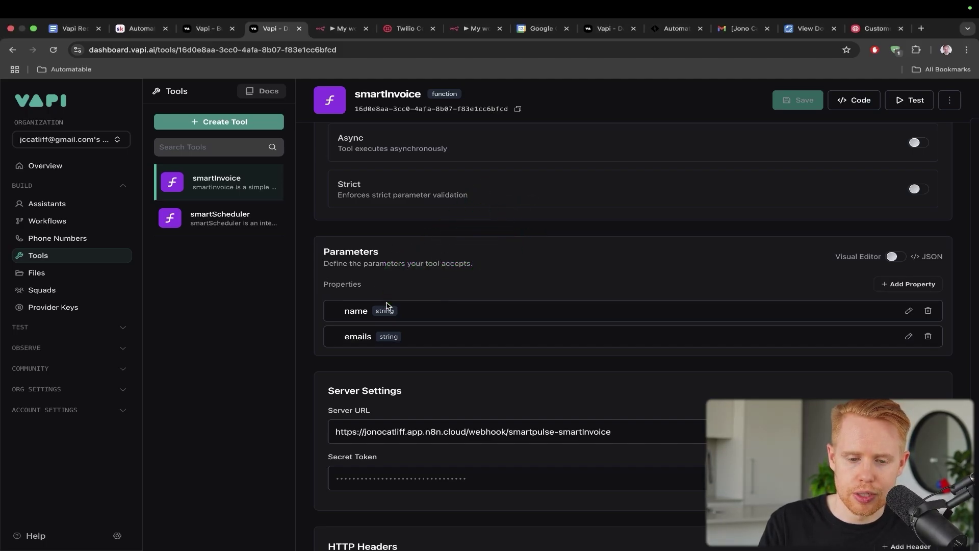
key(ctrl+Tab)
mouse_move(382, 178)
mouse_down()
mouse_move(306, 281)
mouse_move(671, 282)
mouse_up()
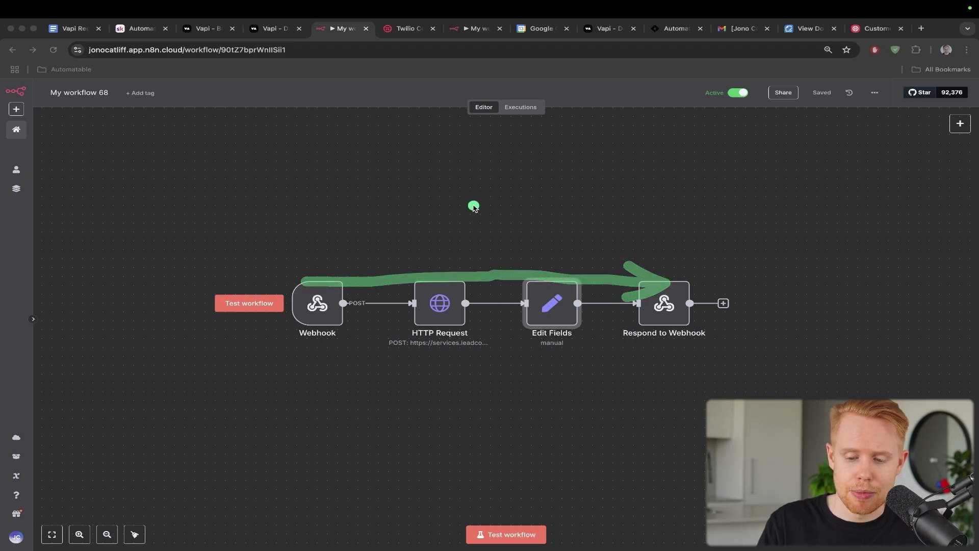
drag(470, 205, 646, 275)
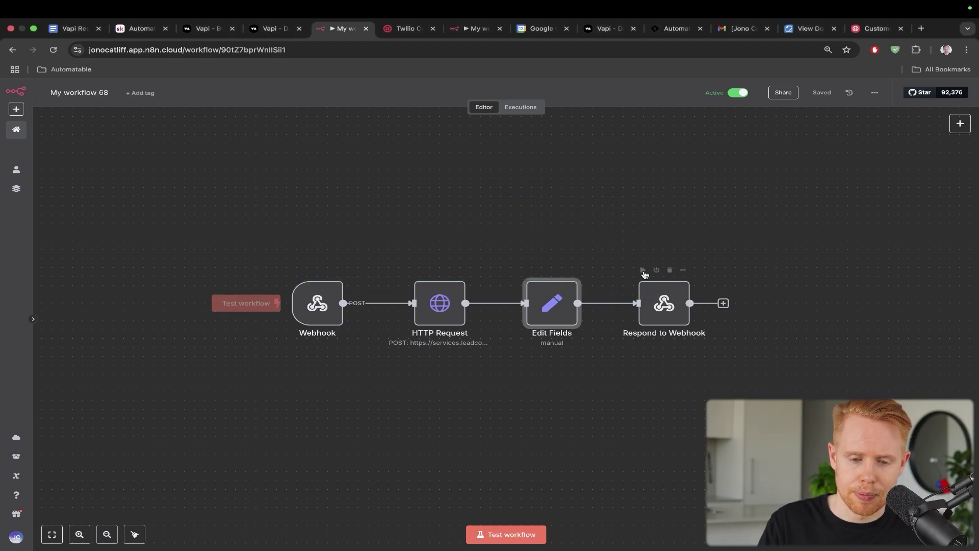
- Return to the smartInvoice tool in Vapi and examine its properties and Server URL
key(ctrl+shift+Tab)
scroll(645, 274, down, 1)
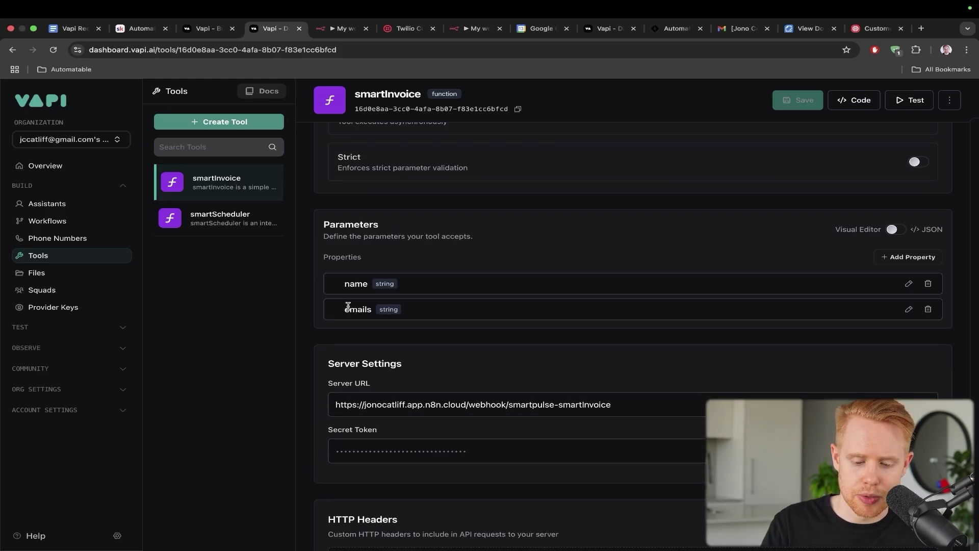
scroll(376, 283, down, 1)
scroll(378, 289, up, 1)
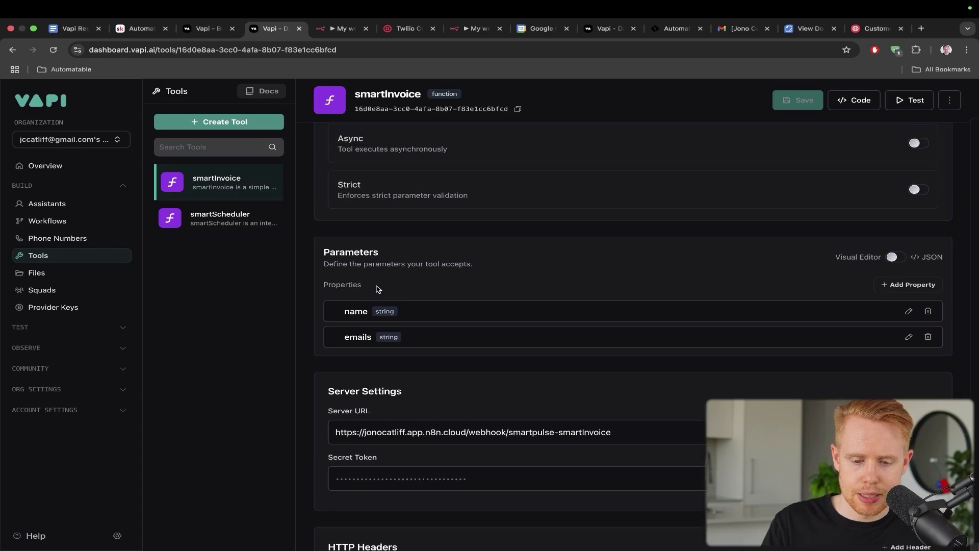
scroll(378, 289, down, 2)
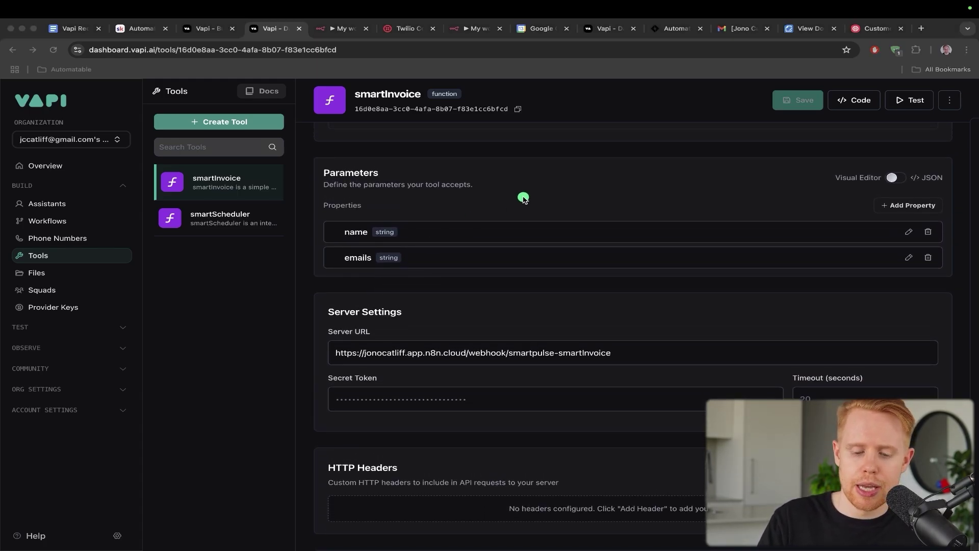
mouse_move(525, 197)
mouse_down()
mouse_move(411, 259)
mouse_move(383, 292)
mouse_up()
drag(523, 245, 452, 336)
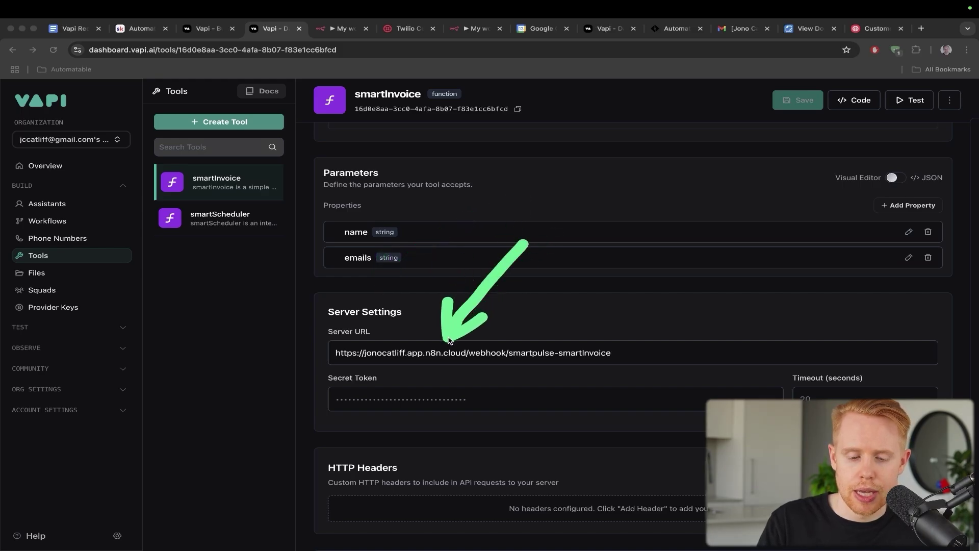
- Display the Production URL in the n8n workflow's Webhook node and compare it with smartInvoice's Server URL in Vapi
key(ctrl+Tab)
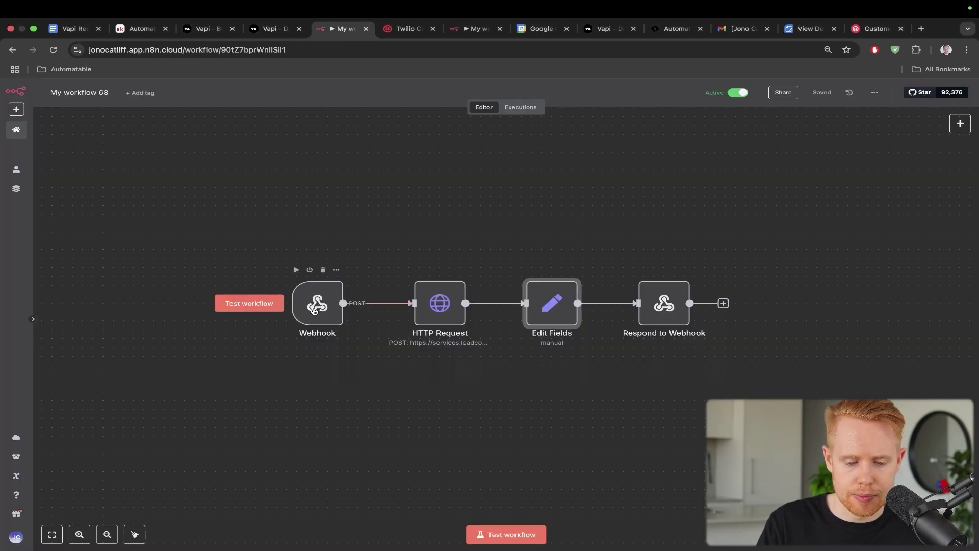
double_click(317, 303)
mouse_move(459, 95)
mouse_down()
mouse_move(416, 113)
mouse_move(362, 162)
mouse_up()
click(345, 154)
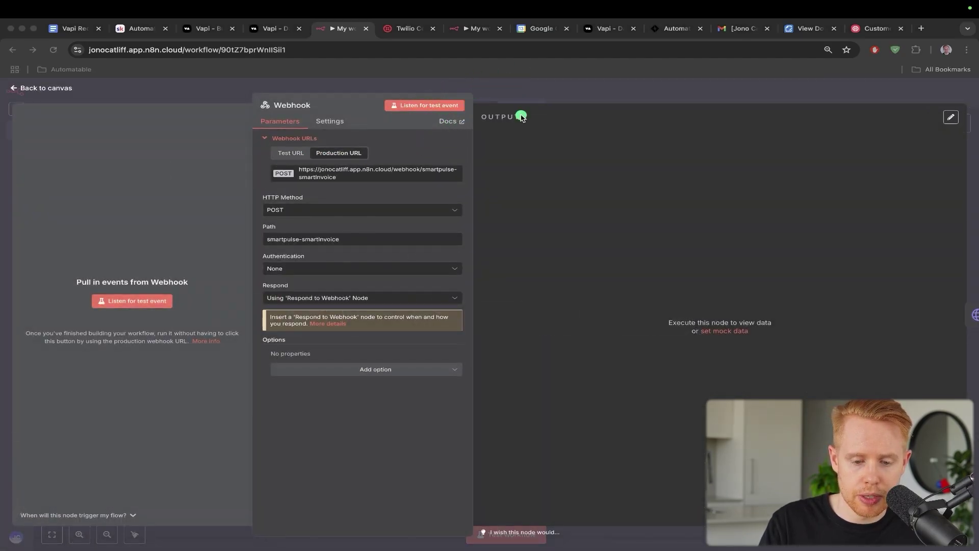
drag(525, 115, 401, 164)
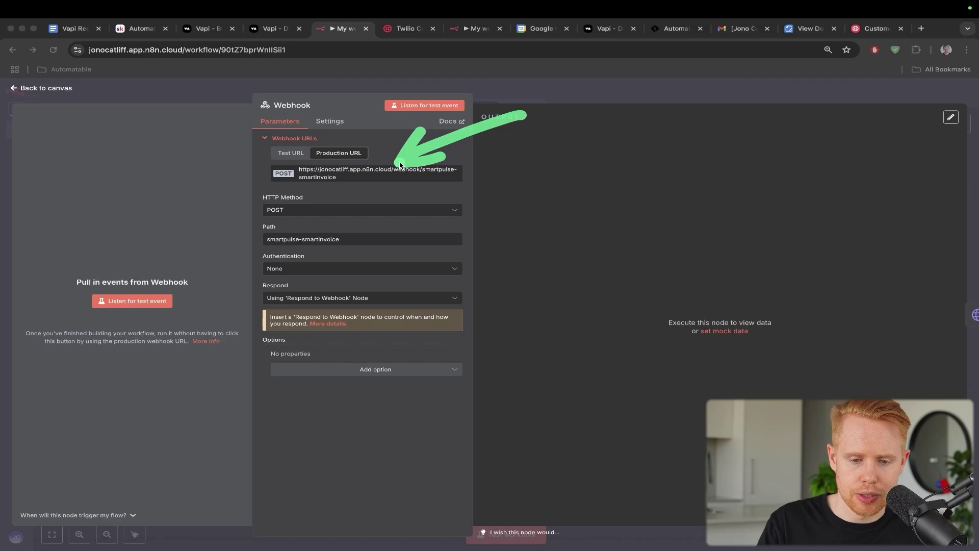
key(ctrl+shift+Tab)
drag(481, 201, 472, 334)
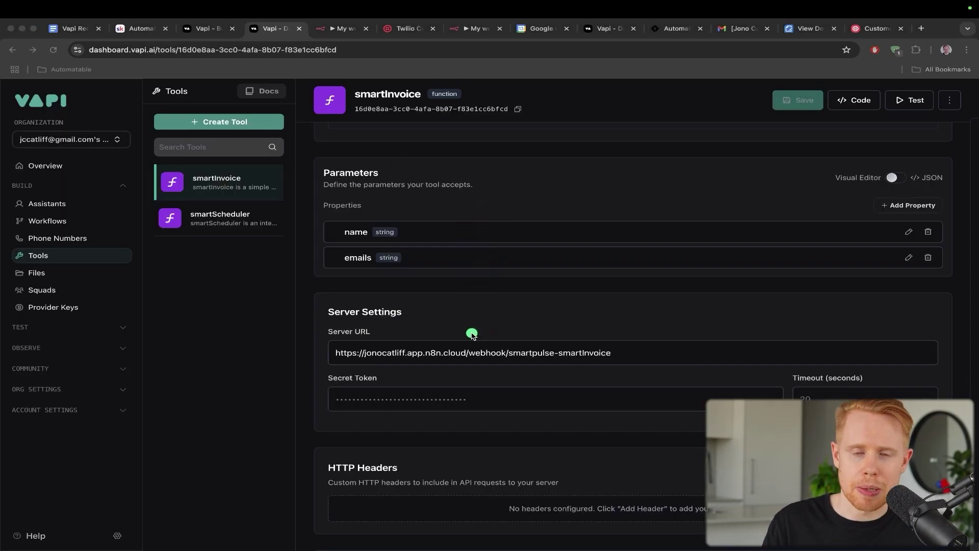
key(Escape)
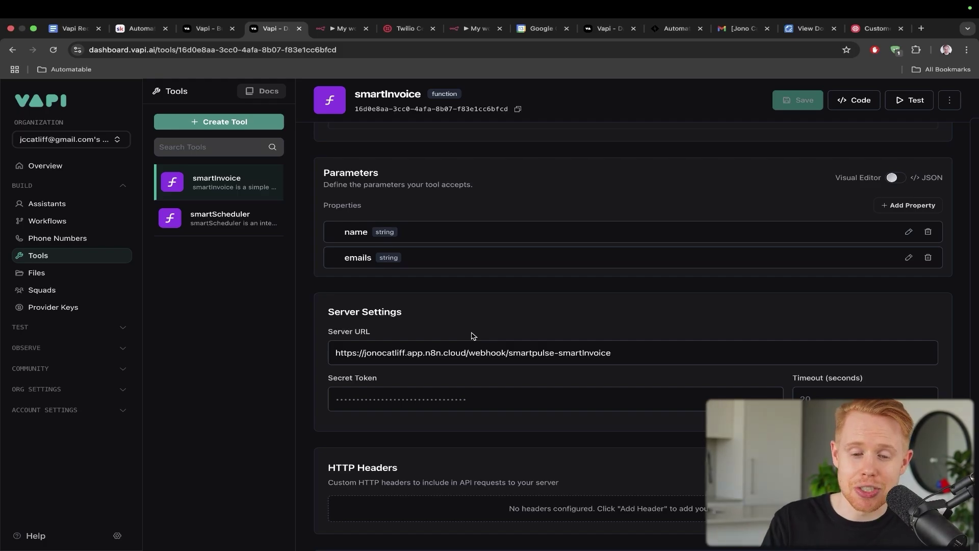
- Return to the n8n workflow, close the Webhook node and check the workflow's Active setting
key(ctrl+Tab)
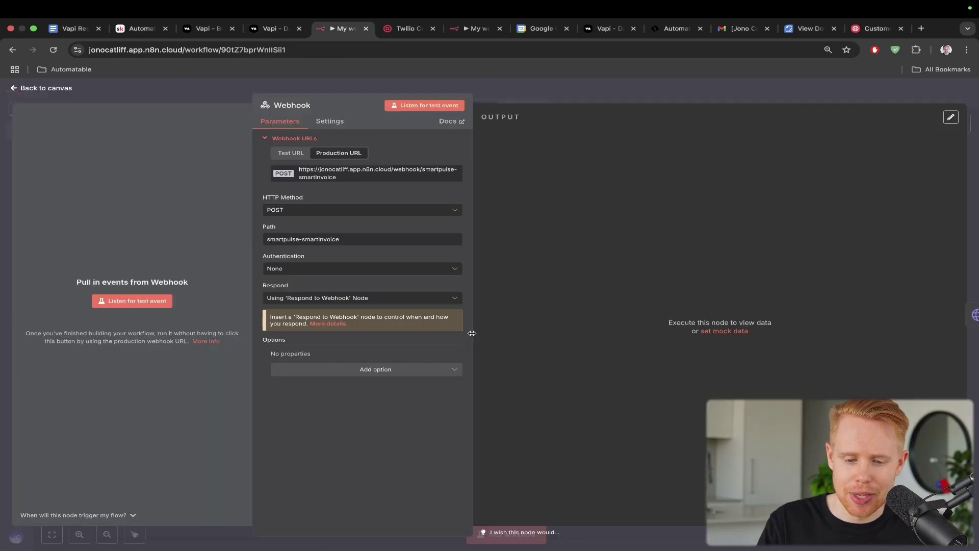
key(Escape)
key(super+shift+a)
mouse_move(555, 269)
mouse_down()
mouse_move(719, 128)
mouse_move(732, 104)
mouse_up()
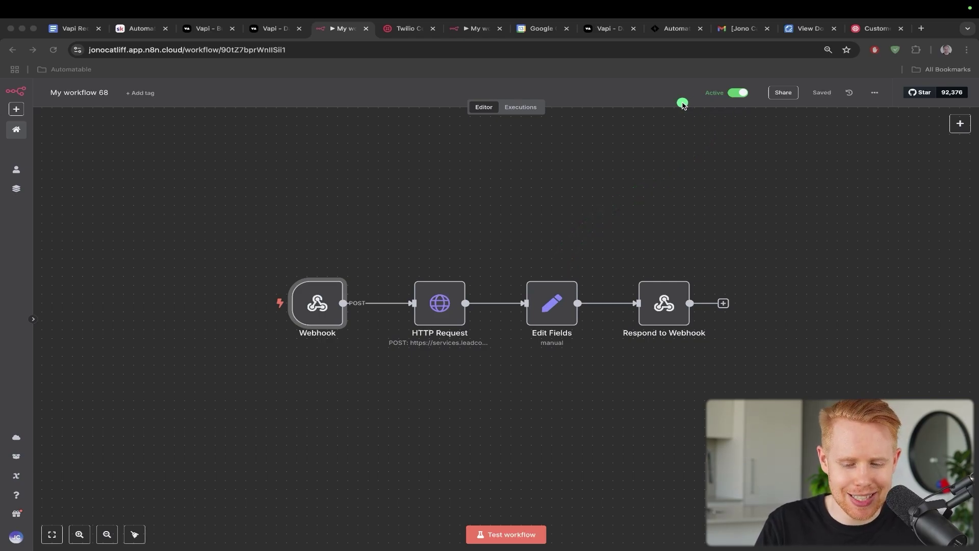
mouse_move(592, 104)
mouse_down()
mouse_move(466, 153)
mouse_move(339, 262)
mouse_move(319, 291)
mouse_up()
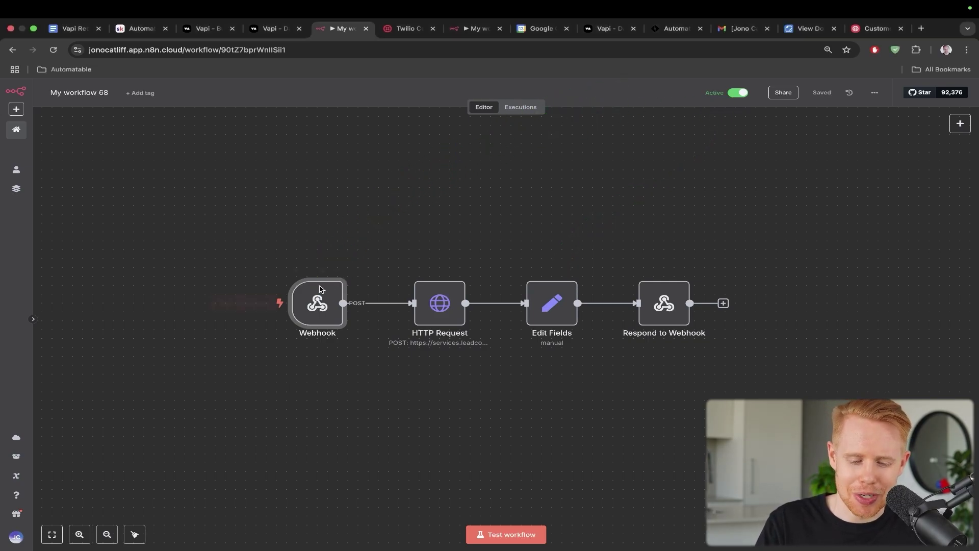
- Reopen the Webhook node to inspect its Test and Production URL options, and return to the canvas to check the Active setting
double_click(319, 295)
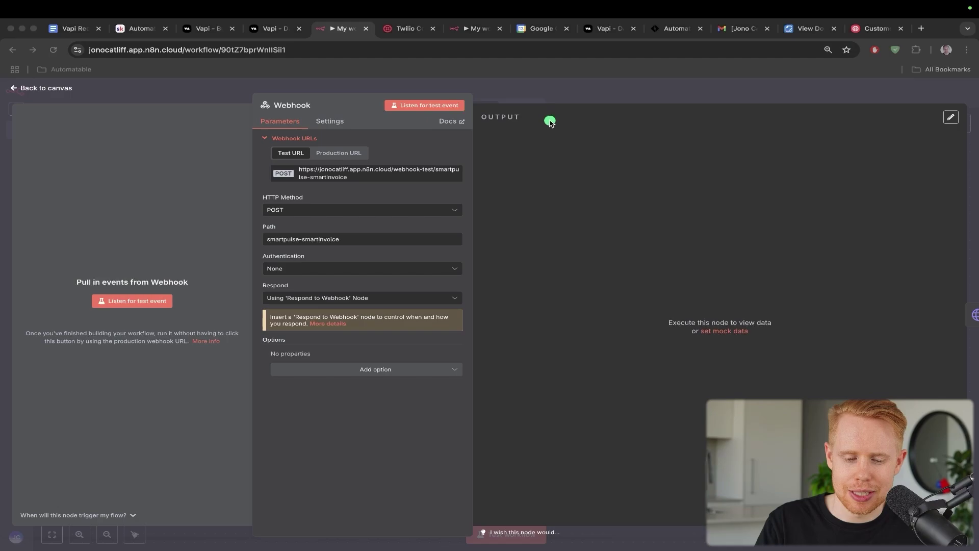
drag(551, 121, 384, 153)
click(584, 86)
drag(610, 184, 719, 105)
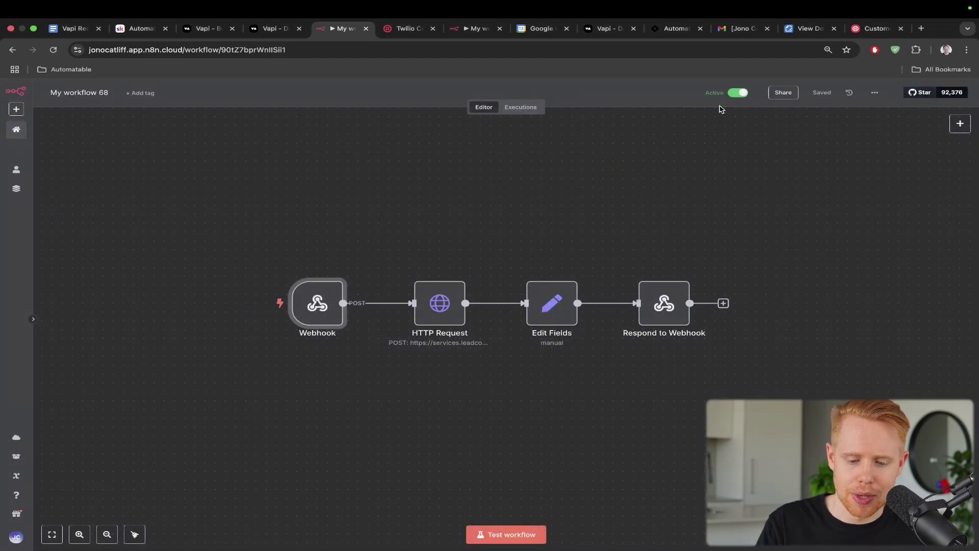
key(ctrl+a)
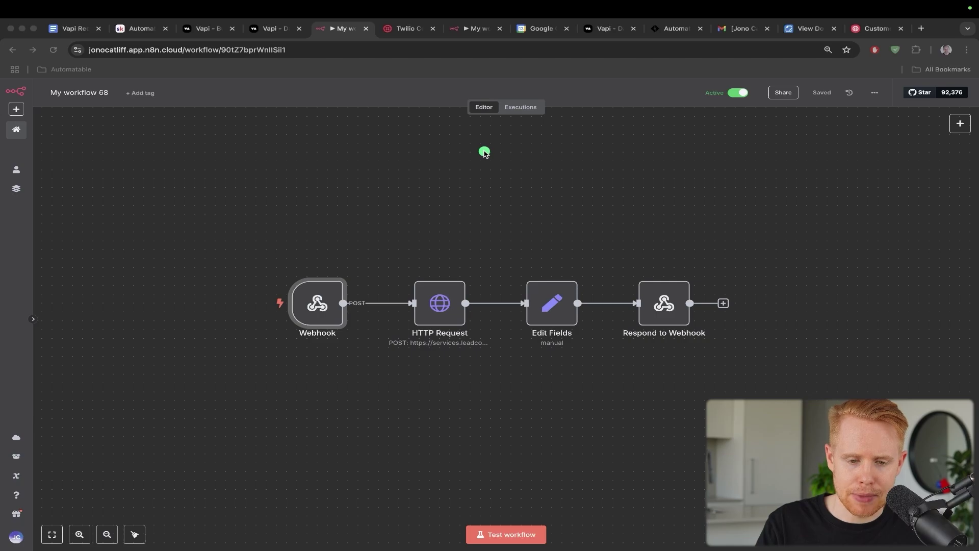
- Recheck the smartInvoice tool's parameters and Server URL in Vapi, and return to the HTTP Request node in the n8n workflow
key(ctrl+shift+Tab)
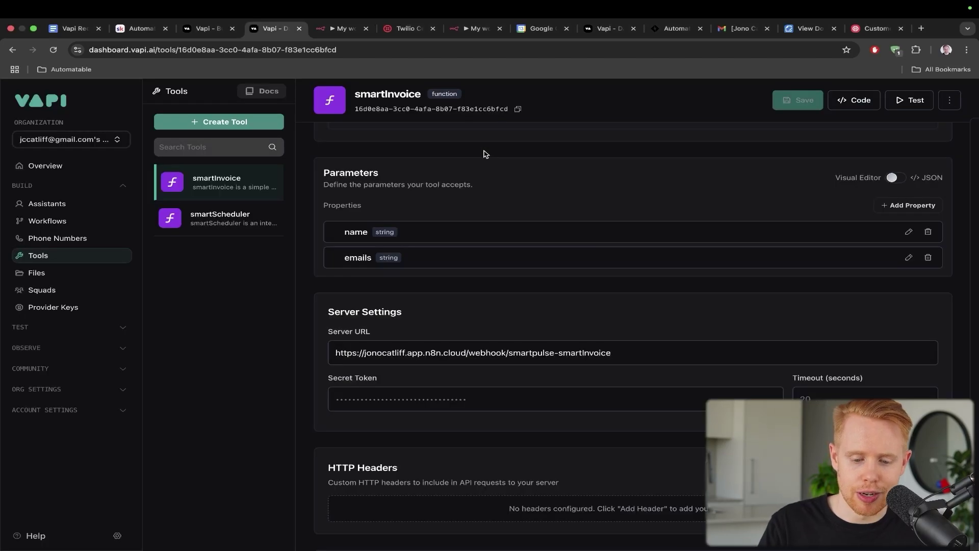
scroll(485, 154, down, 2)
scroll(485, 154, up, 4)
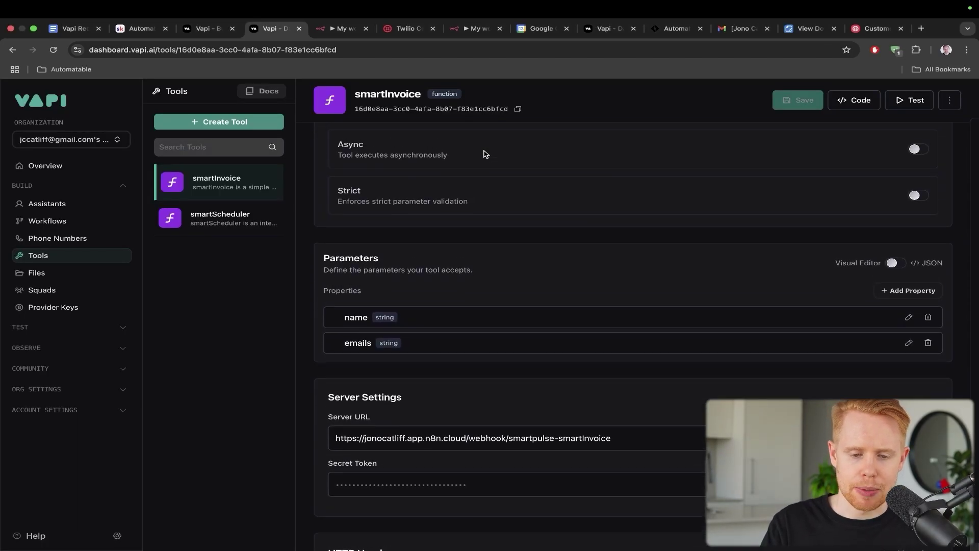
key(ctrl+Tab)
key(ctrl+a)
drag(487, 184, 445, 278)
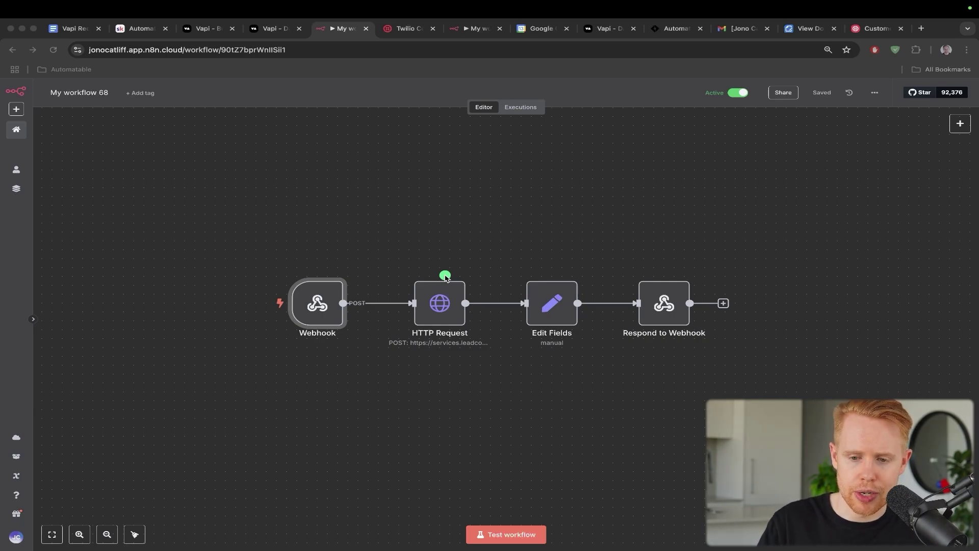
- Move the Send Invoice workflow's browser tab beside the n8n workflow and examine its Inbound Webhook trigger, Create Contact and Send Documents & Contracts actions
drag(658, 30, 393, 29)
drag(214, 199, 359, 172)
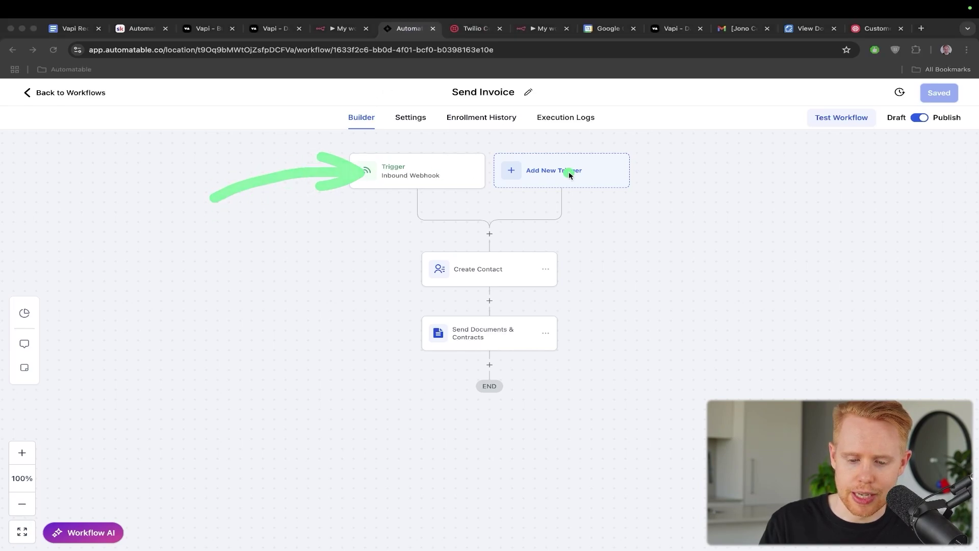
mouse_move(569, 172)
mouse_down()
mouse_move(550, 330)
mouse_move(534, 341)
mouse_up()
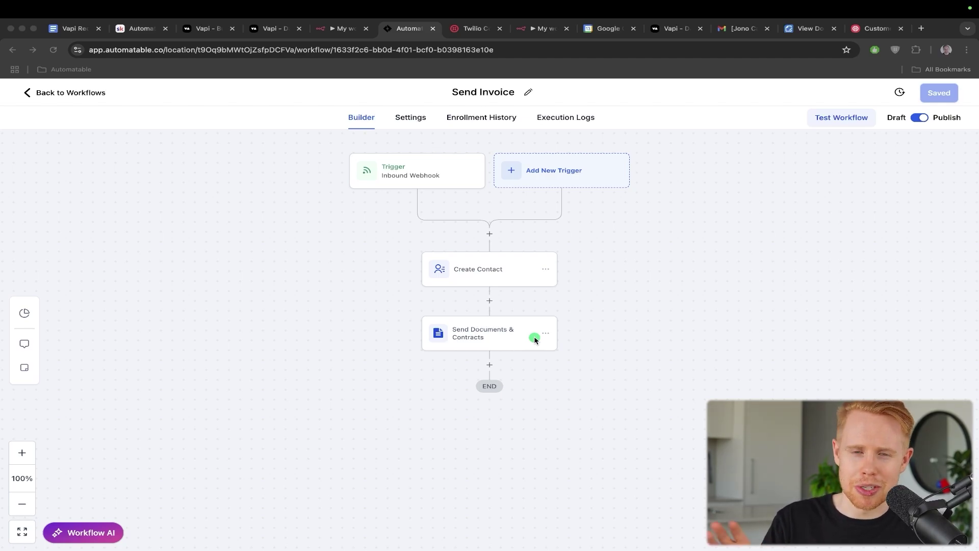
drag(721, 193, 556, 328)
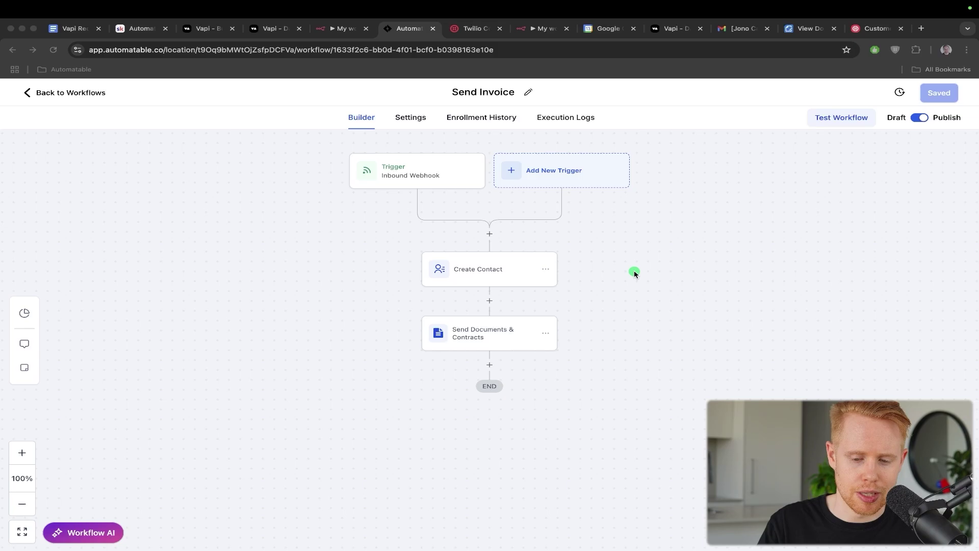
key(Escape)
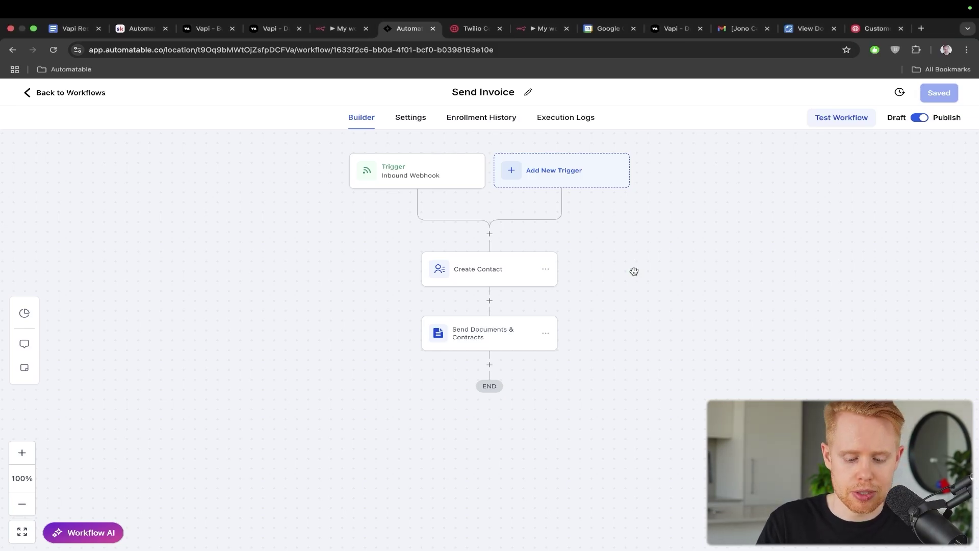
- Display the Automatable community's about page on Skool and examine the GoHighLevel offer in its list of what's included
key(super+2)
key(ctrl+a)
mouse_move(606, 281)
mouse_down()
mouse_move(583, 324)
mouse_move(517, 371)
mouse_up()
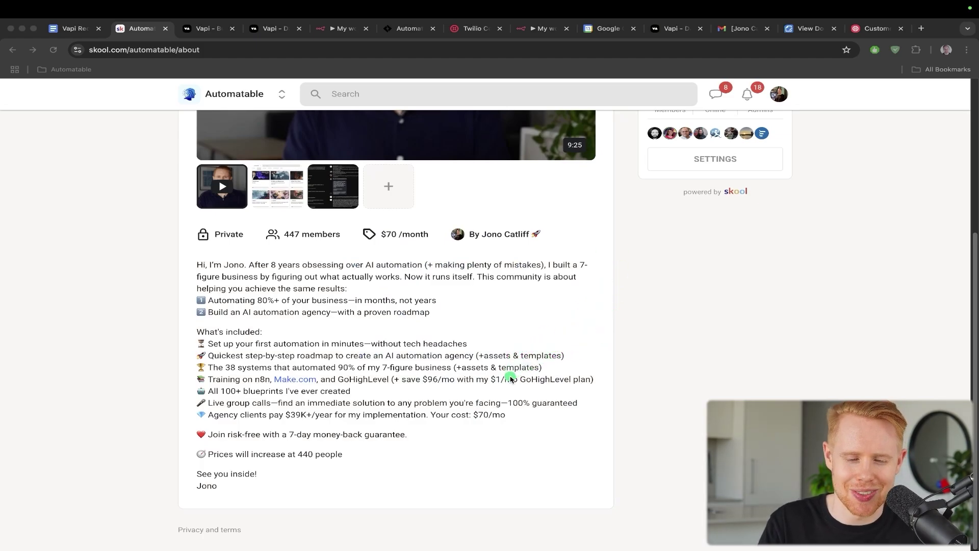
key(Escape)
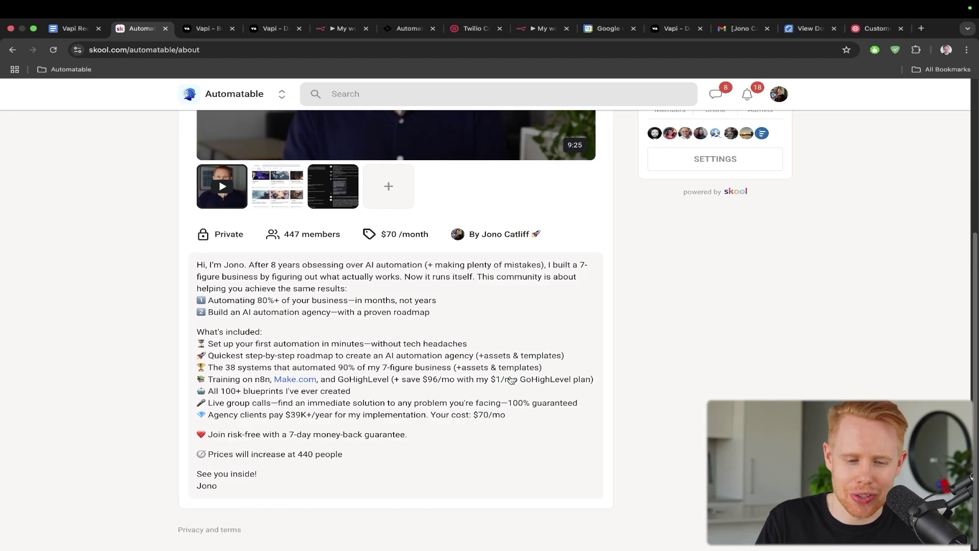
- Return to the n8n workflow and review its sequence from the Webhook node through HTTP Request to Respond to Webhook
click(266, 28)
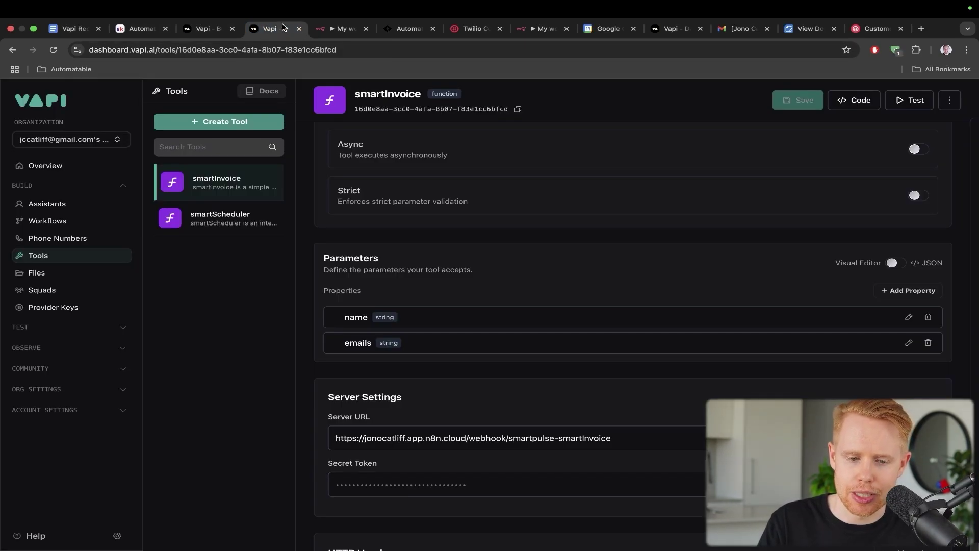
click(321, 30)
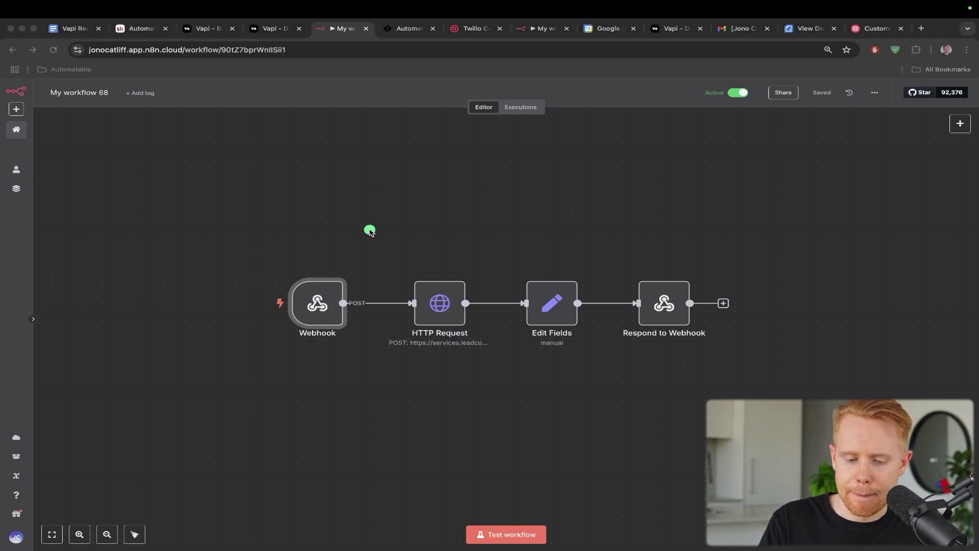
mouse_move(315, 237)
mouse_down()
mouse_move(437, 194)
mouse_move(680, 253)
mouse_move(682, 269)
mouse_up()
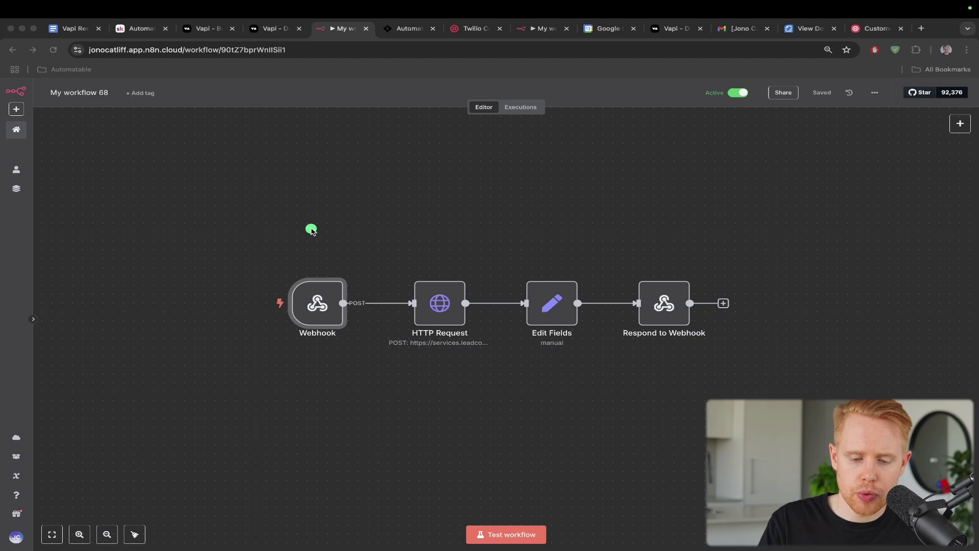
drag(409, 142, 329, 265)
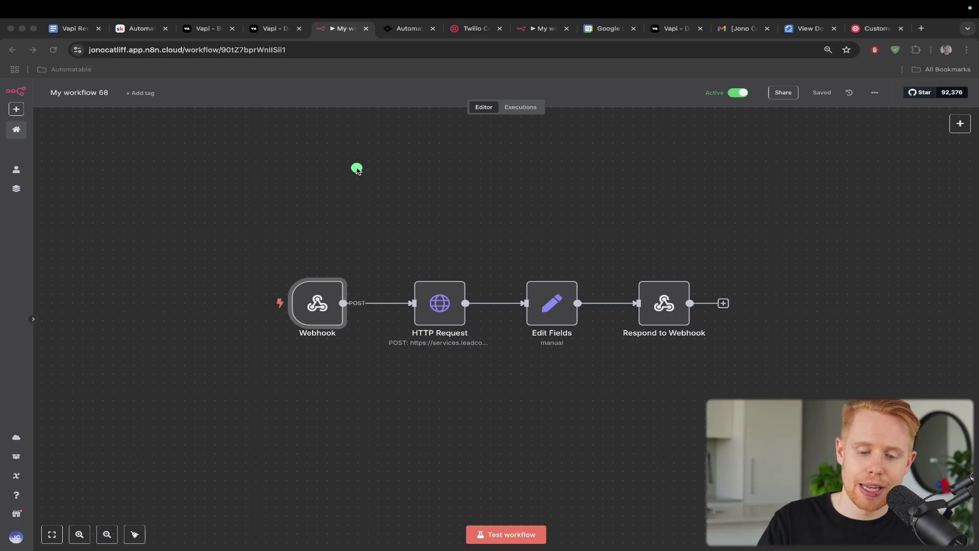
drag(372, 161, 334, 224)
mouse_move(480, 134)
mouse_down()
mouse_move(439, 254)
mouse_move(447, 265)
mouse_up()
drag(418, 144, 647, 295)
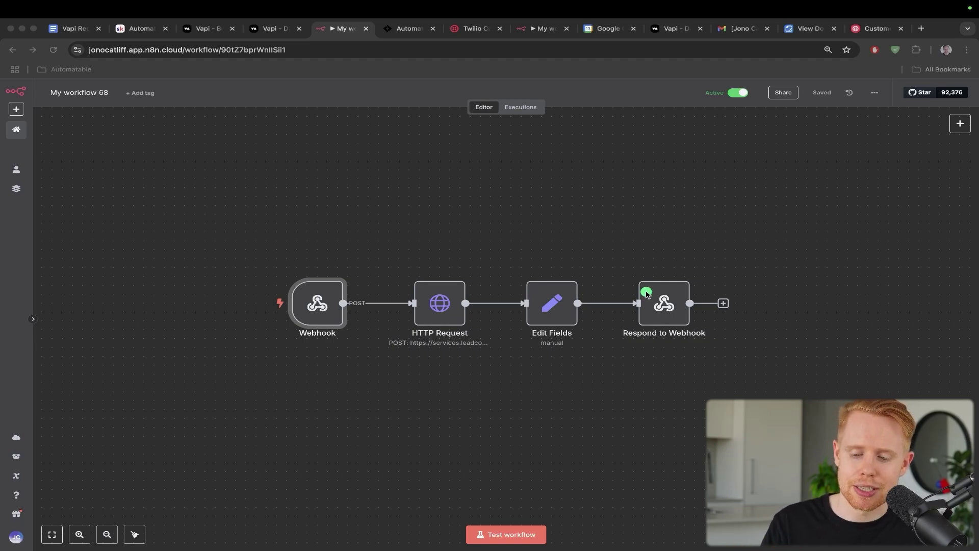
- Inspect the Respond to Webhook node's JSON response body and return to the workflow canvas
double_click(658, 308)
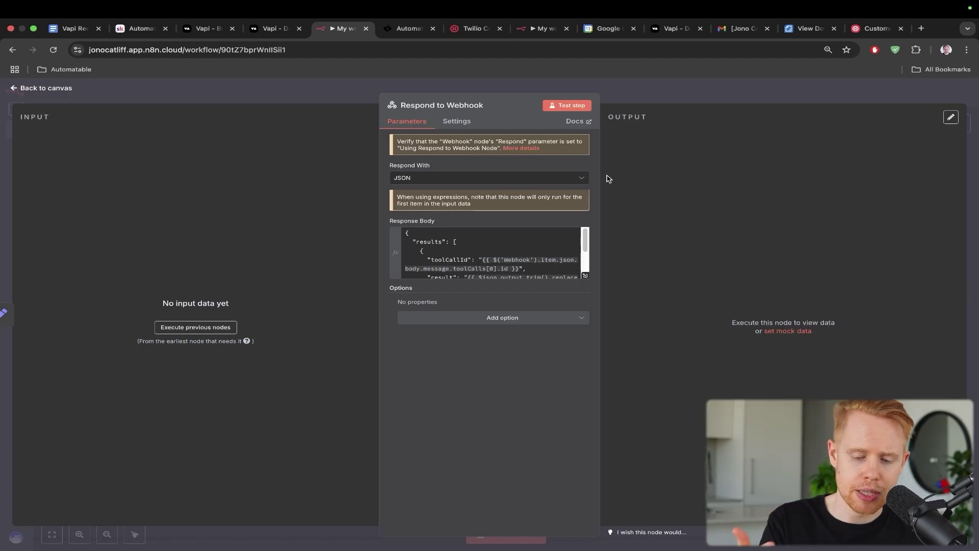
click(638, 85)
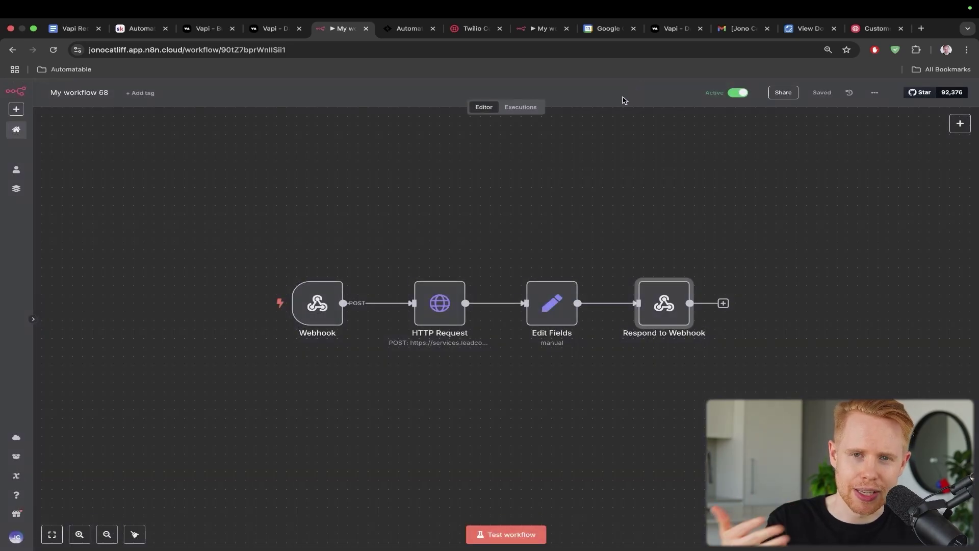
key(ctrl+a)
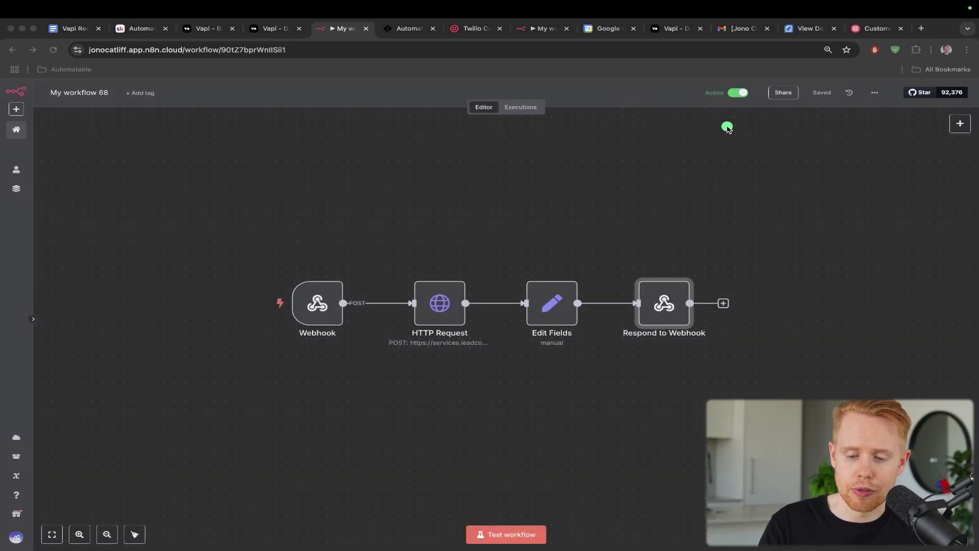
mouse_move(735, 126)
mouse_down()
mouse_move(691, 192)
mouse_move(664, 274)
mouse_up()
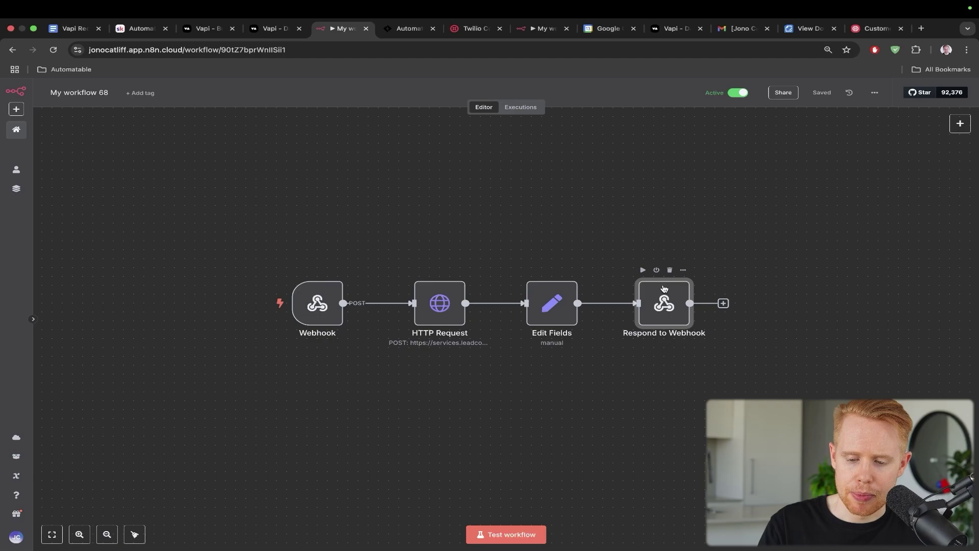
double_click(665, 289)
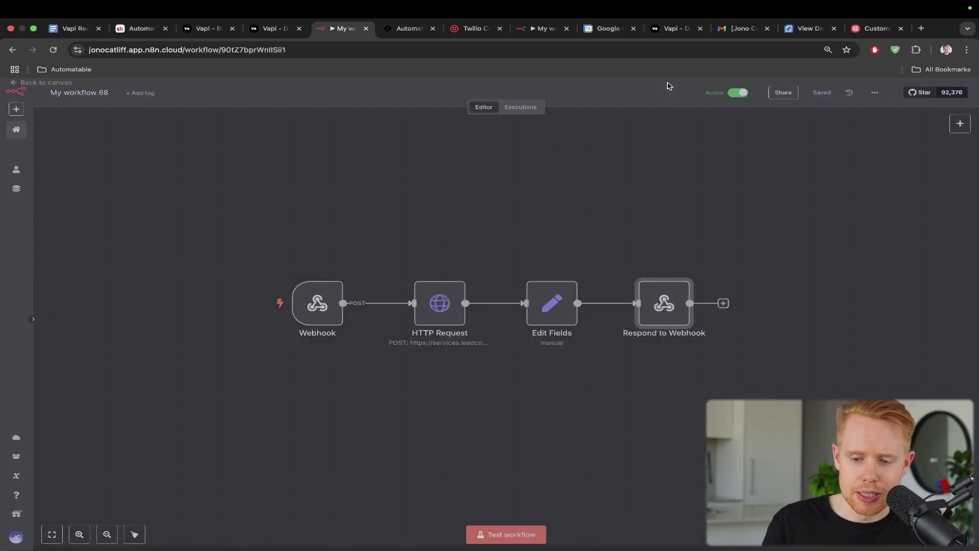
click(669, 85)
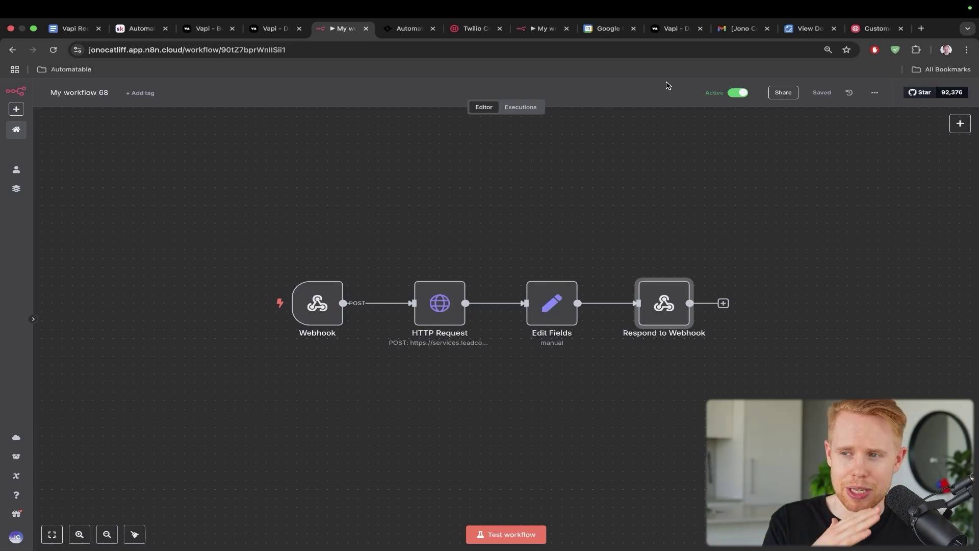
- Display the Real Estate Agreement document and look through its pages from the cover to the Severability section
click(803, 32)
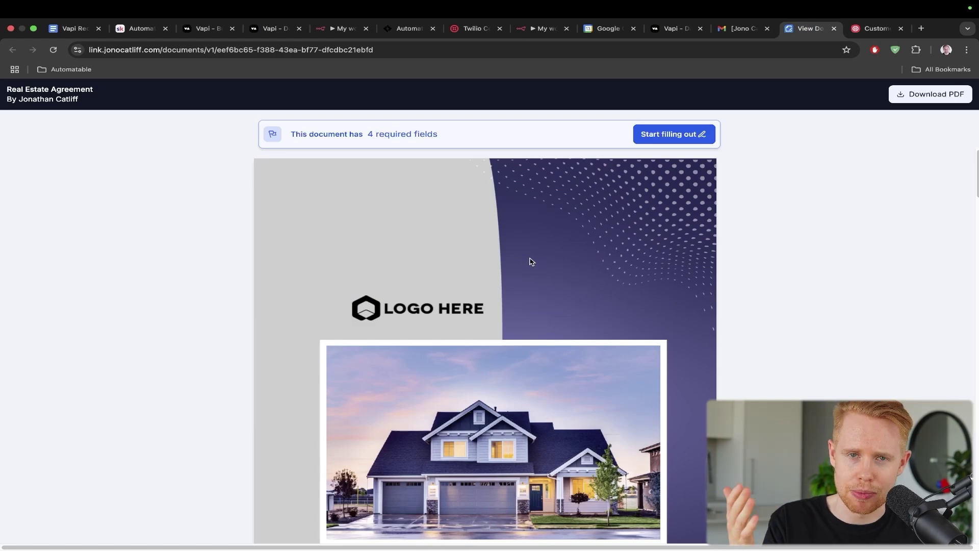
scroll(530, 262, down, 10)
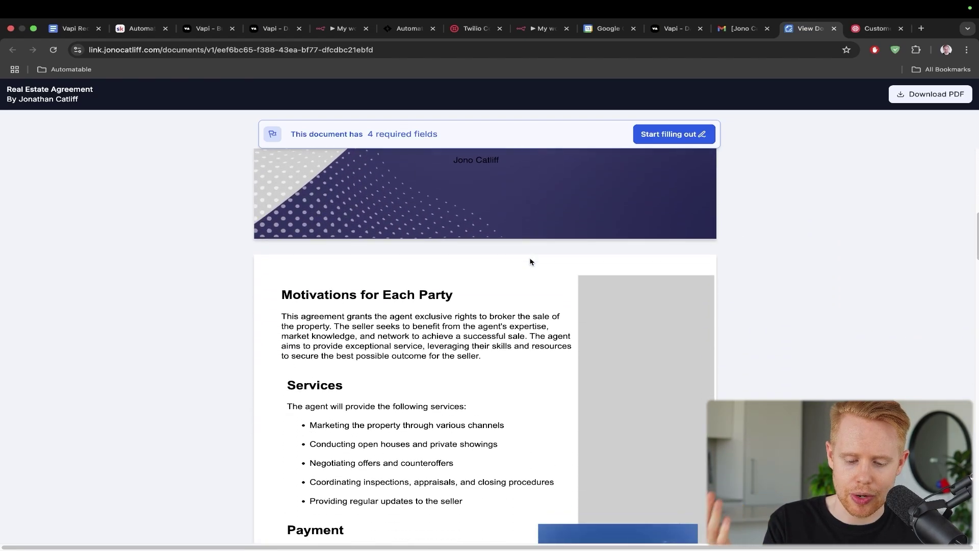
scroll(530, 261, down, 15)
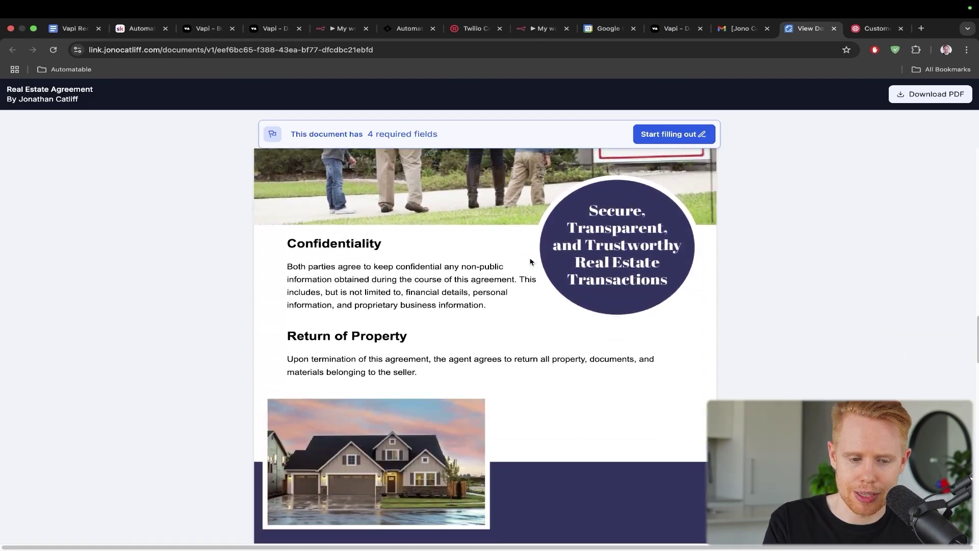
scroll(530, 262, down, 15)
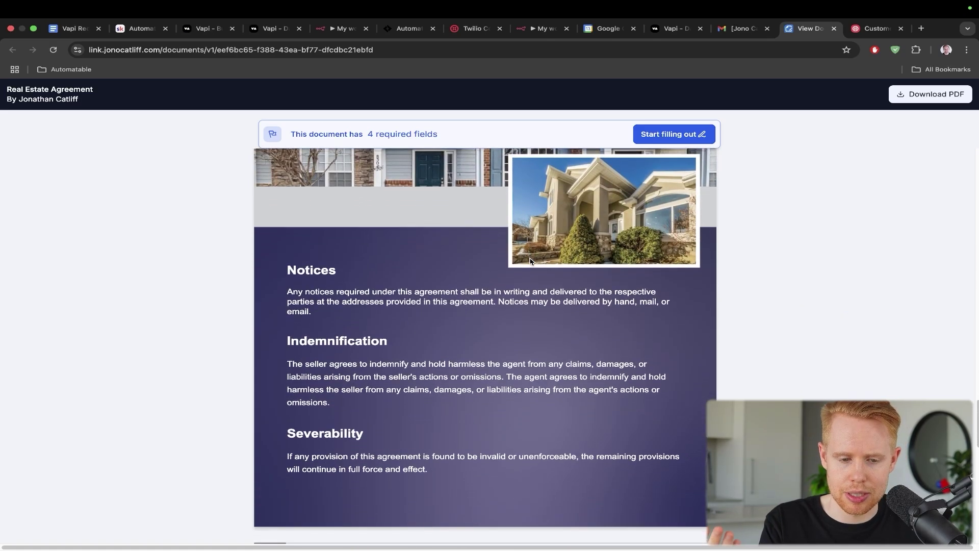
- Open the smartScheduler tool in Vapi, enlarge its Description box and read its capabilities and usage format
key(super+5)
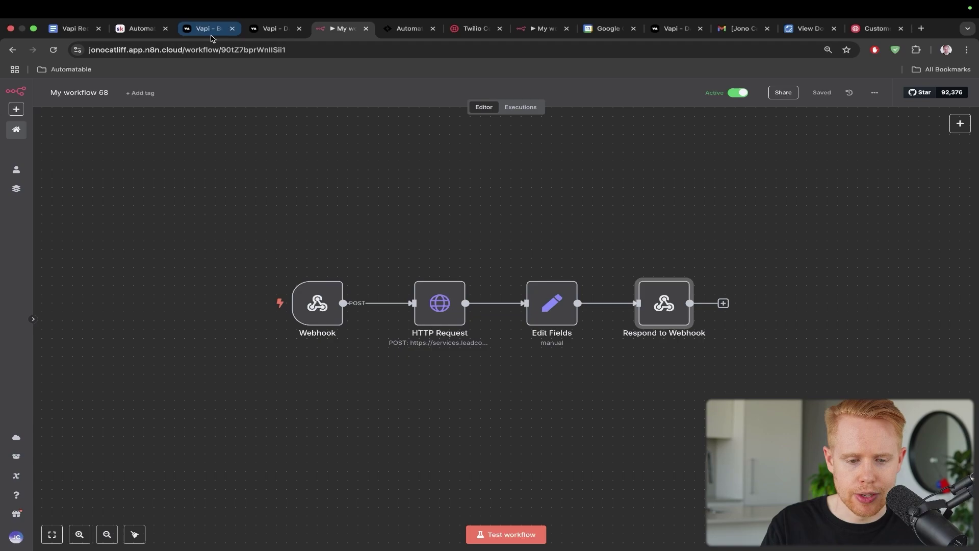
click(255, 29)
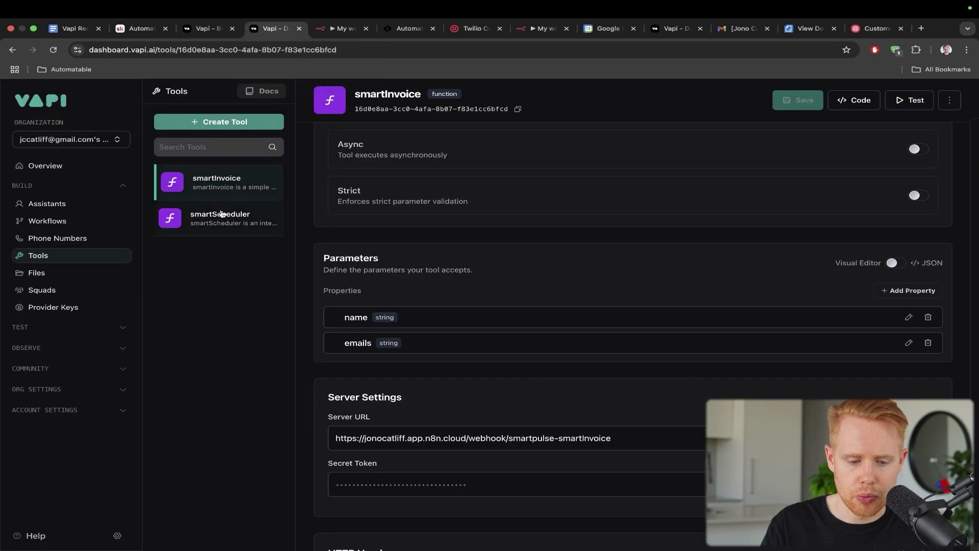
click(183, 221)
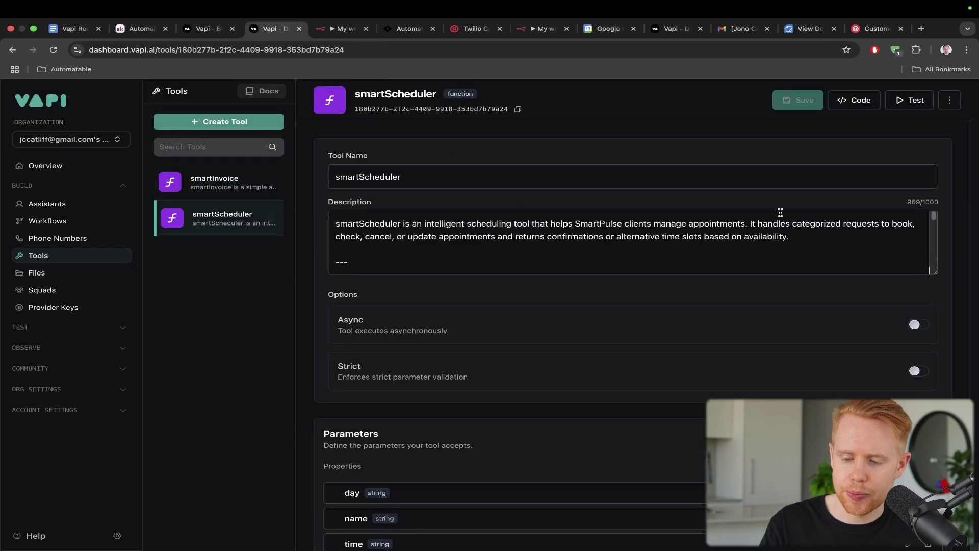
drag(935, 271, 935, 524)
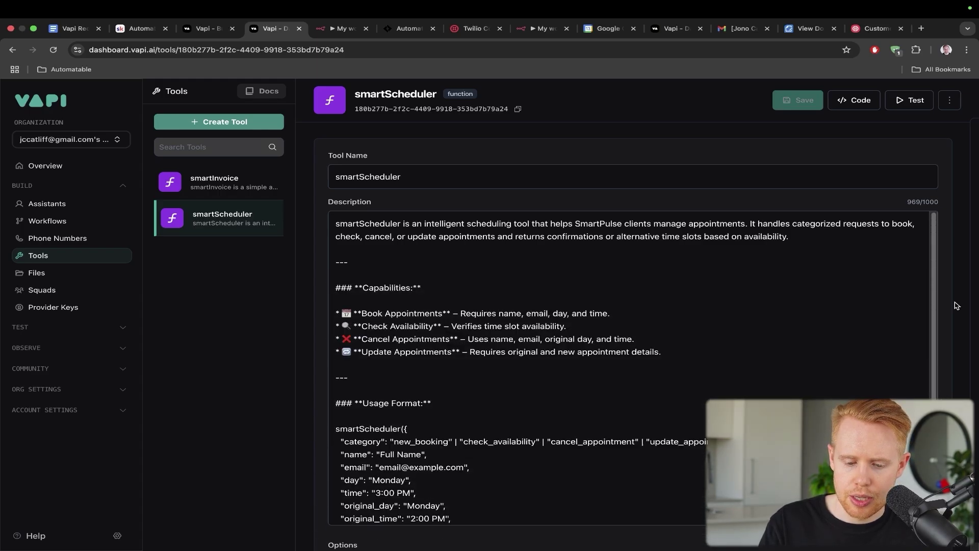
scroll(812, 321, down, 1)
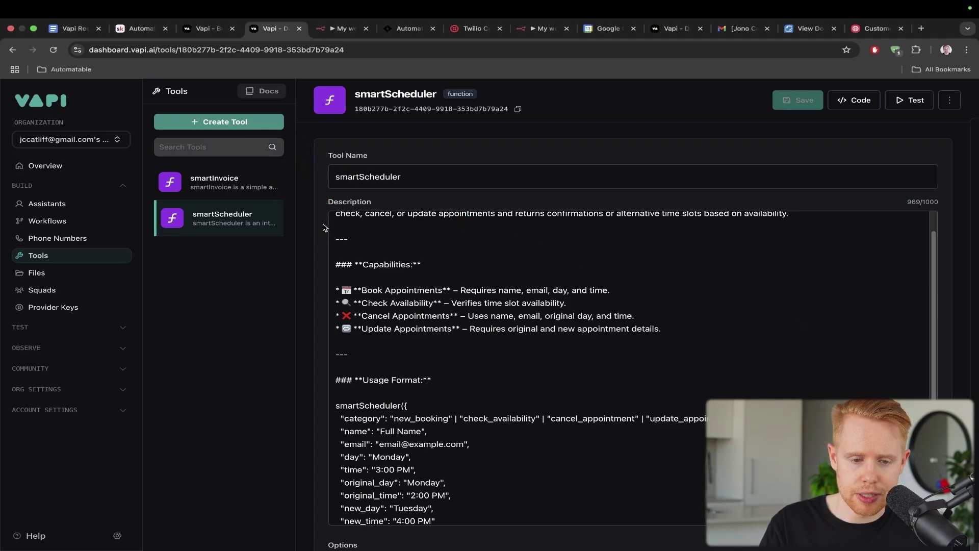
- Open the Elliot assistant and expand its Tools section to check which custom tools are attached
click(45, 204)
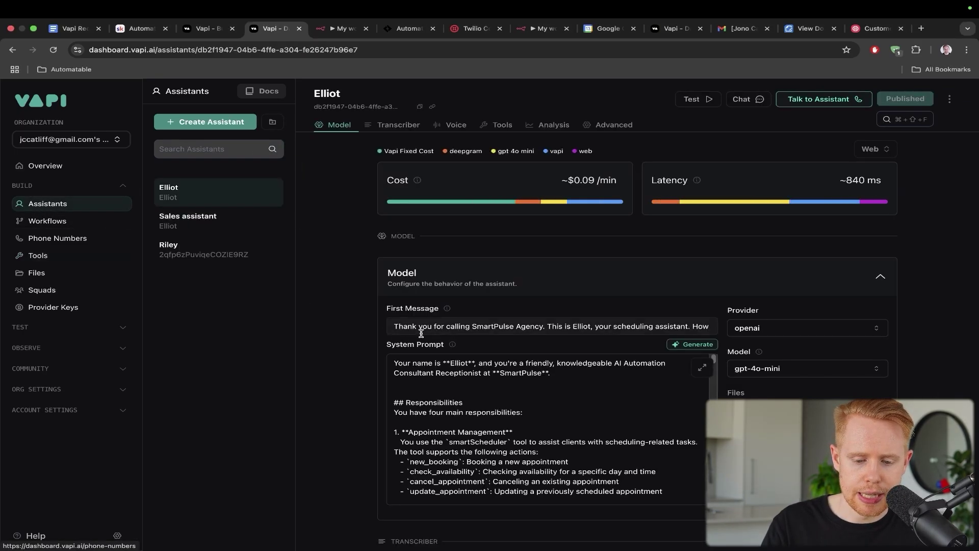
scroll(388, 333, down, 5)
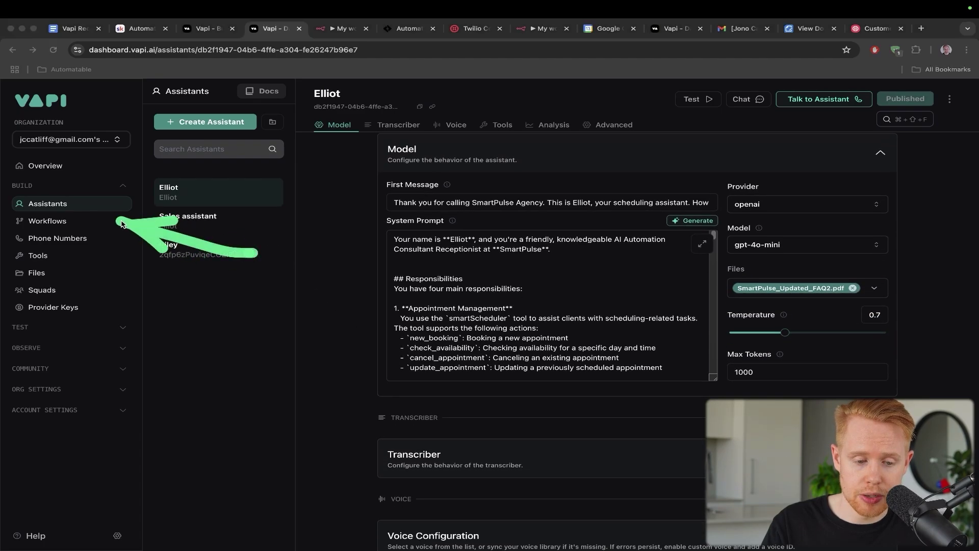
scroll(364, 398, down, 10)
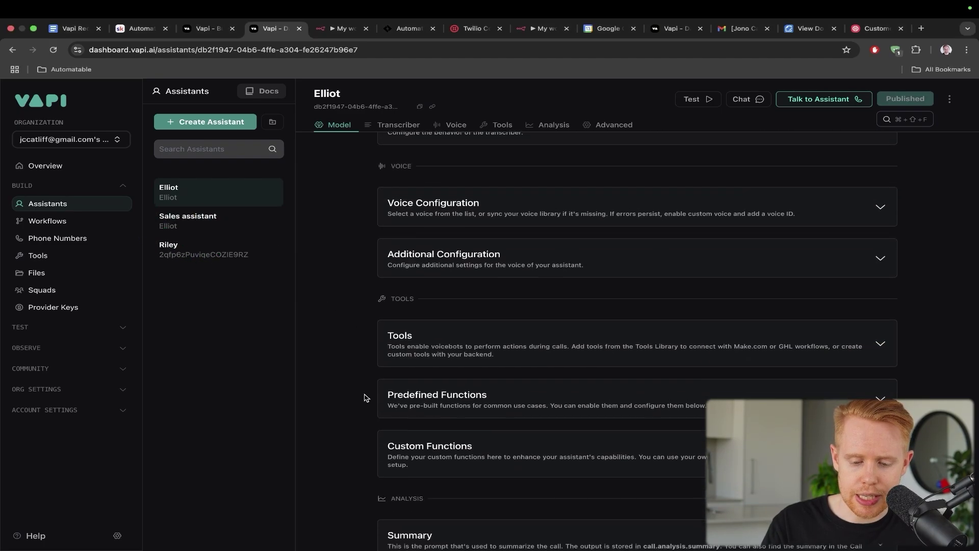
scroll(365, 397, down, 2)
click(431, 314)
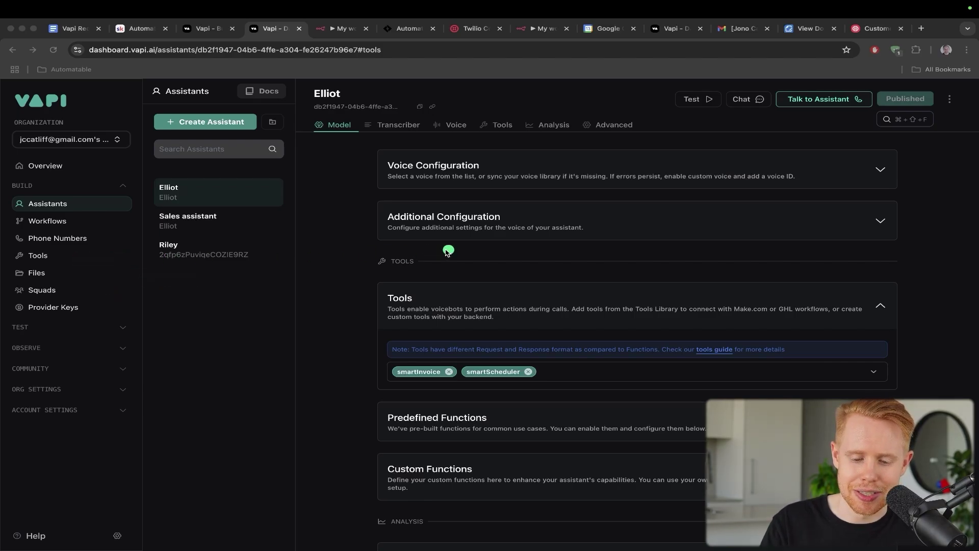
click(414, 357)
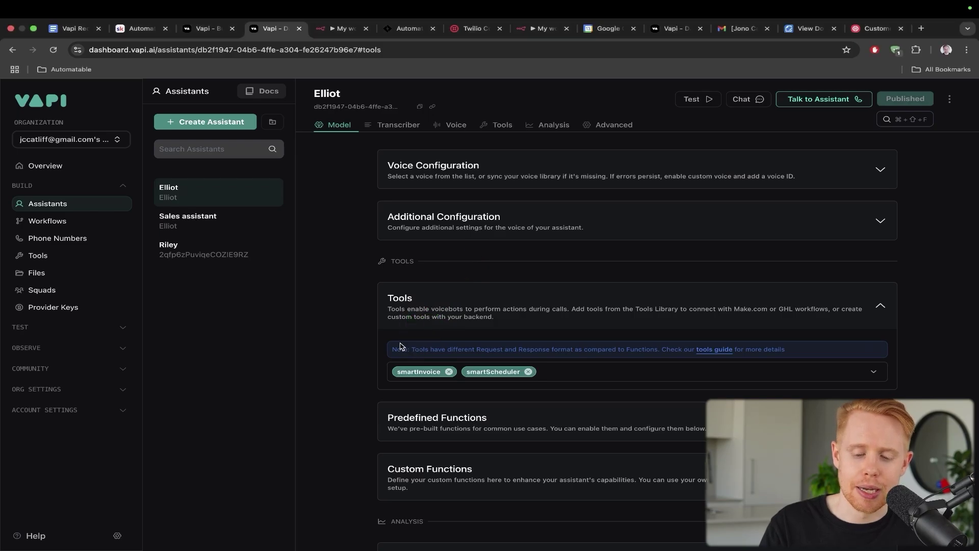
scroll(484, 293, down, 3)
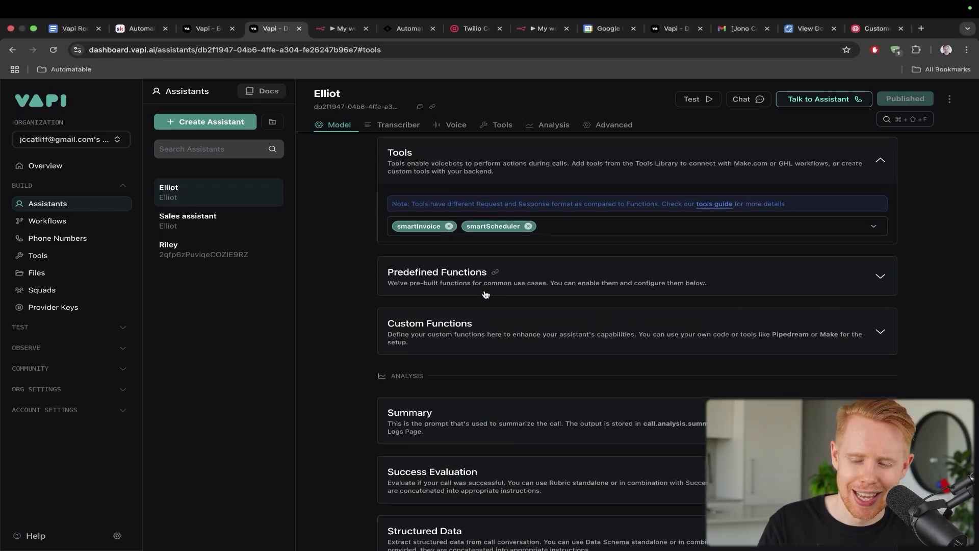
- Collapse the Tools section of the Elliot assistant
scroll(485, 294, up, 2)
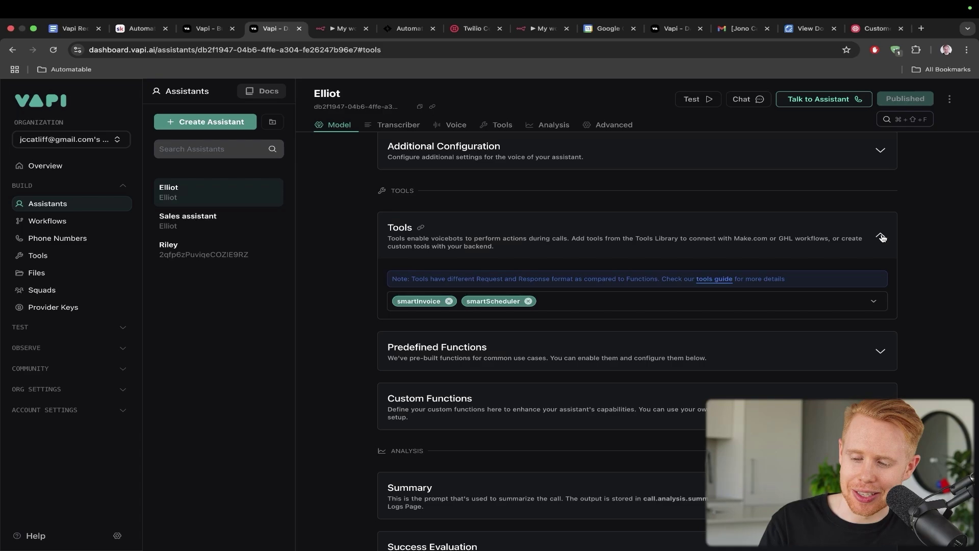
click(881, 237)
scroll(717, 299, down, 1)
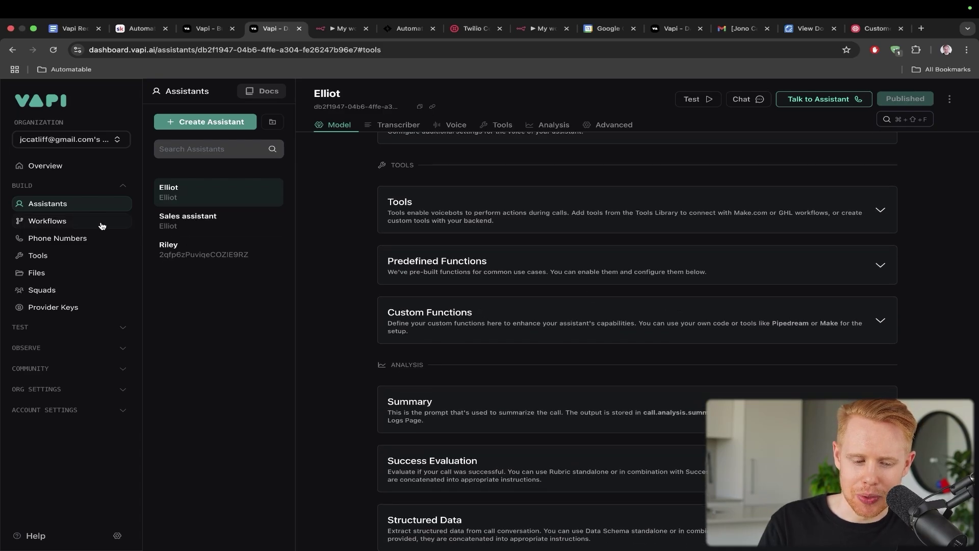
- Open the smartScheduler tool, enlarge its Description box and examine the book, check, cancel and update capabilities
click(38, 255)
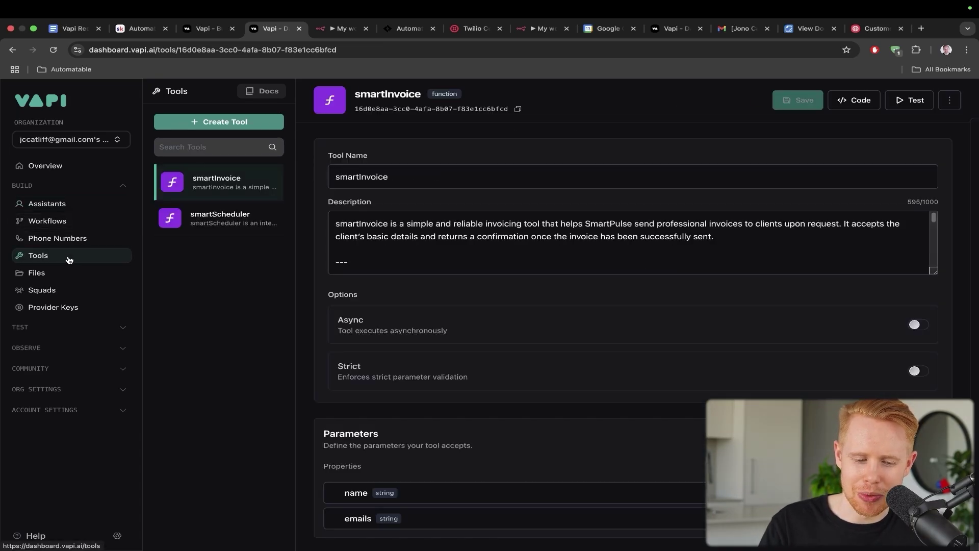
click(223, 215)
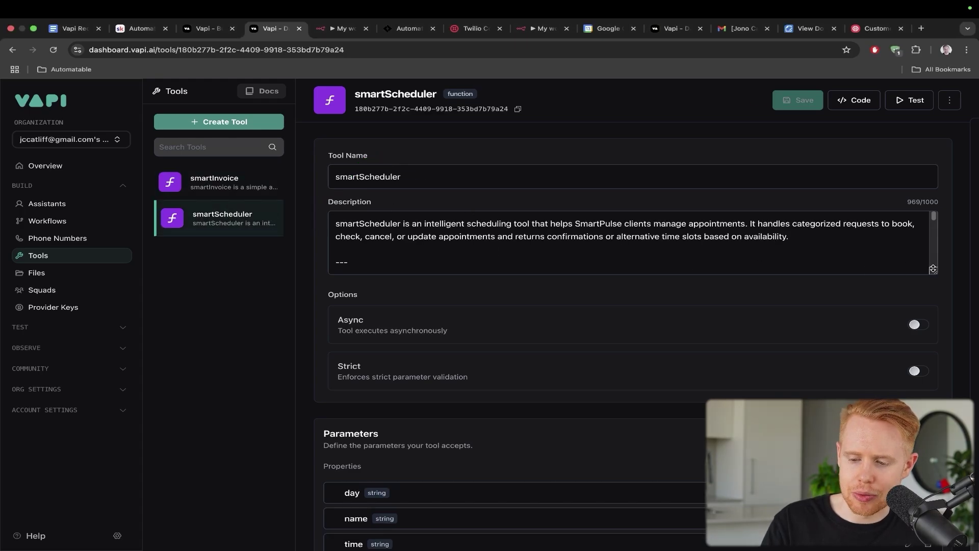
drag(933, 269, 933, 516)
drag(543, 195, 416, 293)
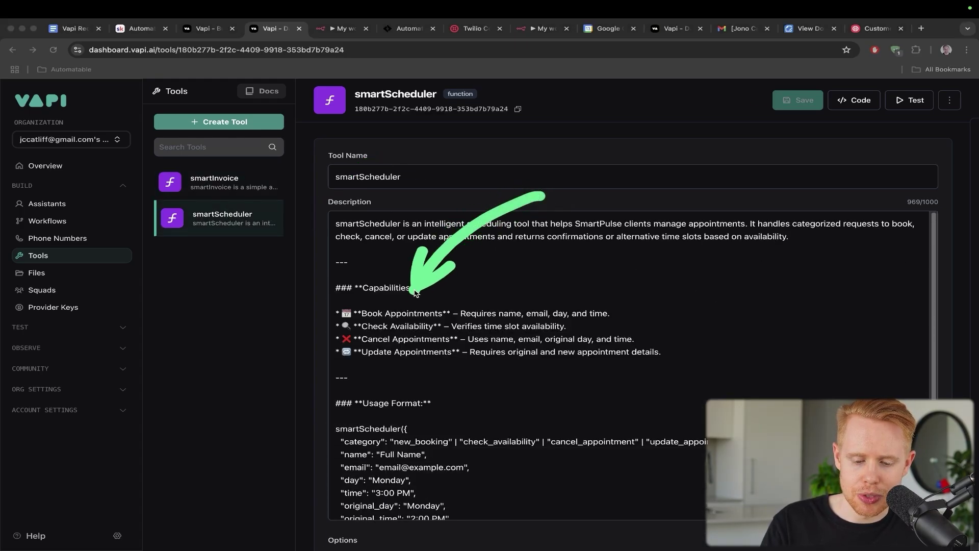
drag(292, 238, 375, 317)
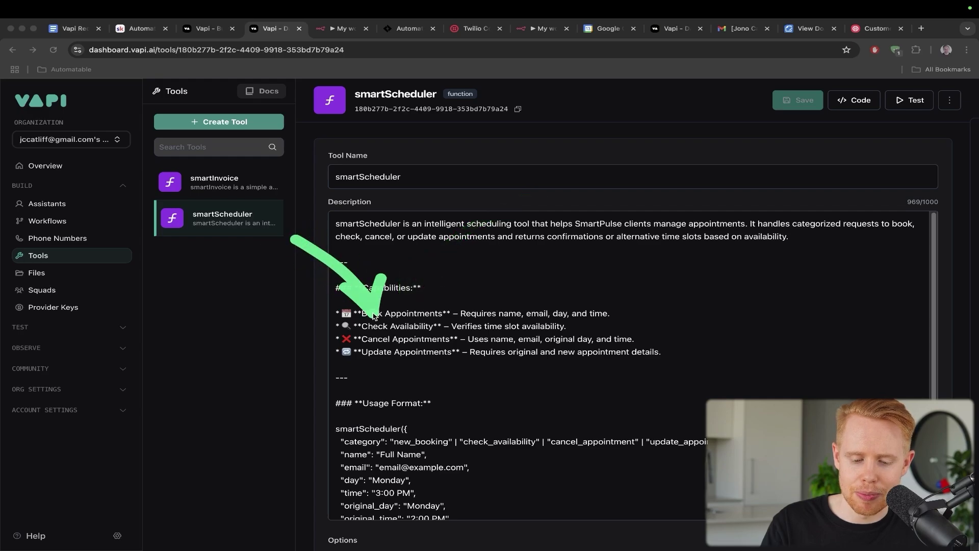
mouse_move(582, 265)
mouse_down()
mouse_move(557, 264)
mouse_move(416, 348)
mouse_up()
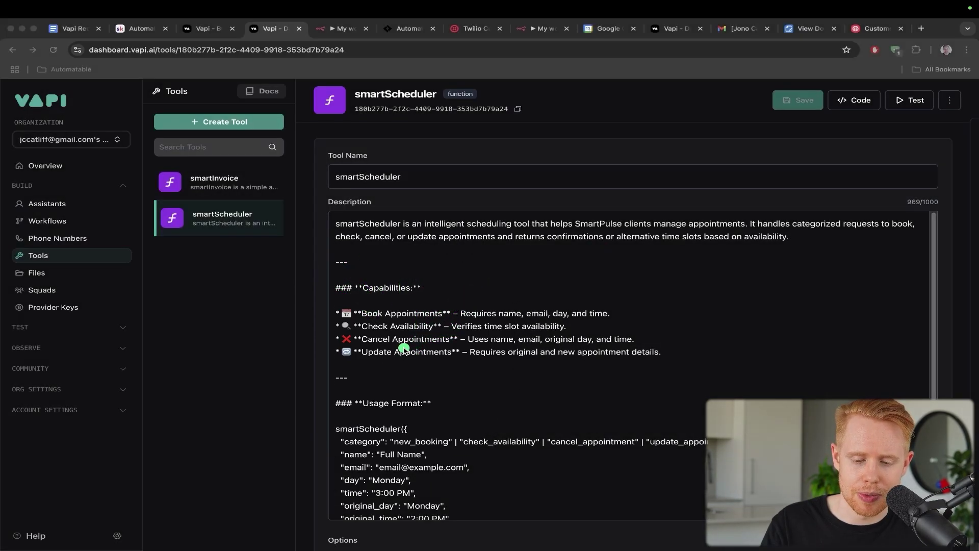
key(Escape)
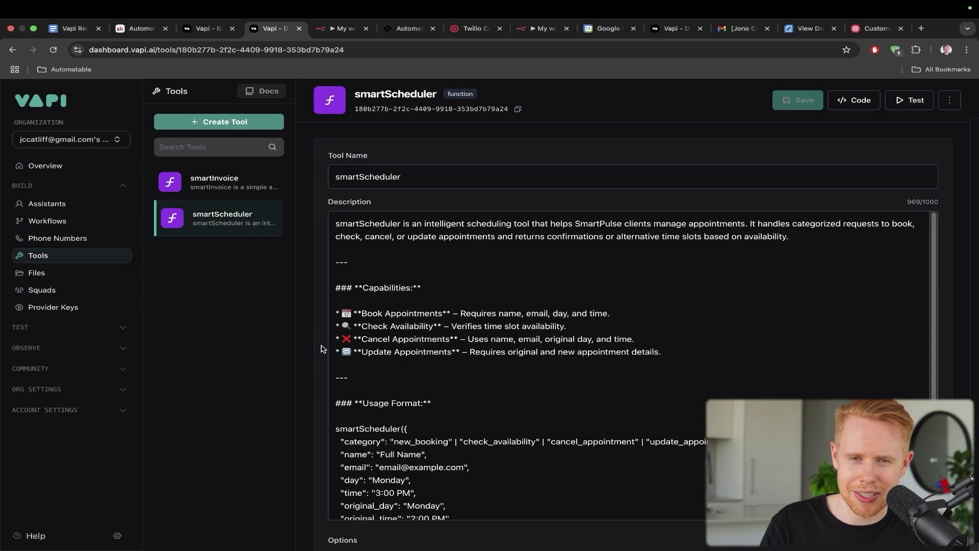
- Examine the category options under Usage Format in the smartScheduler description, from new_booking to update_appointment
scroll(322, 349, down, 3)
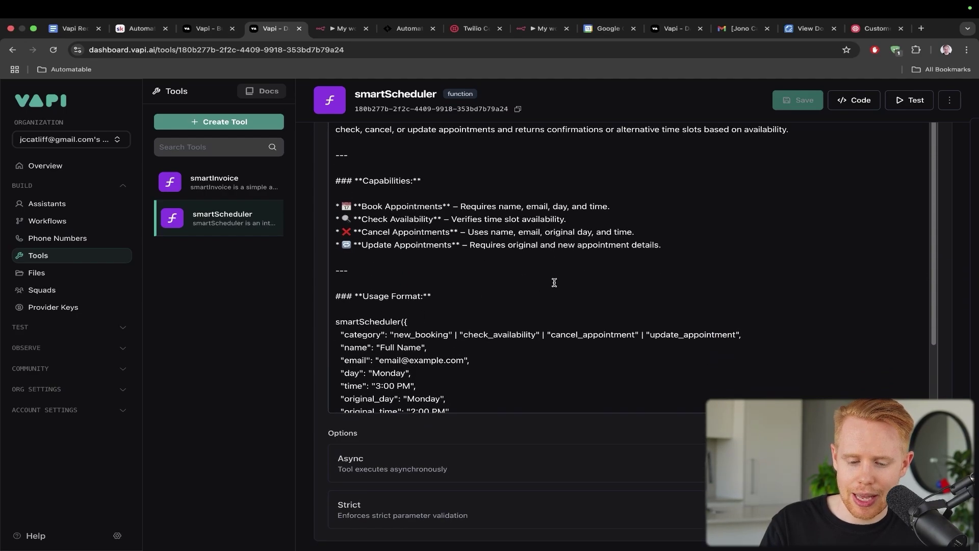
scroll(555, 282, down, 3)
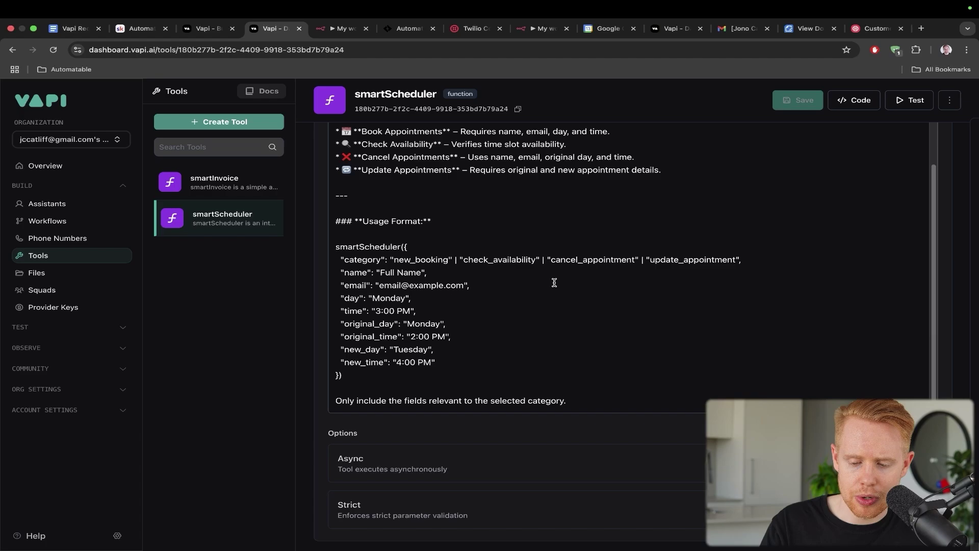
scroll(554, 283, down, 1)
drag(574, 177, 432, 243)
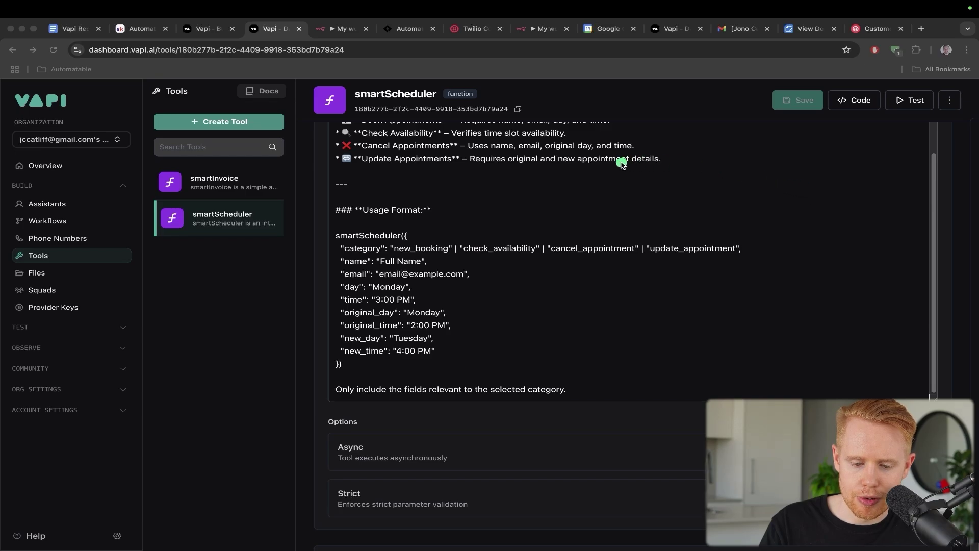
drag(594, 163, 437, 241)
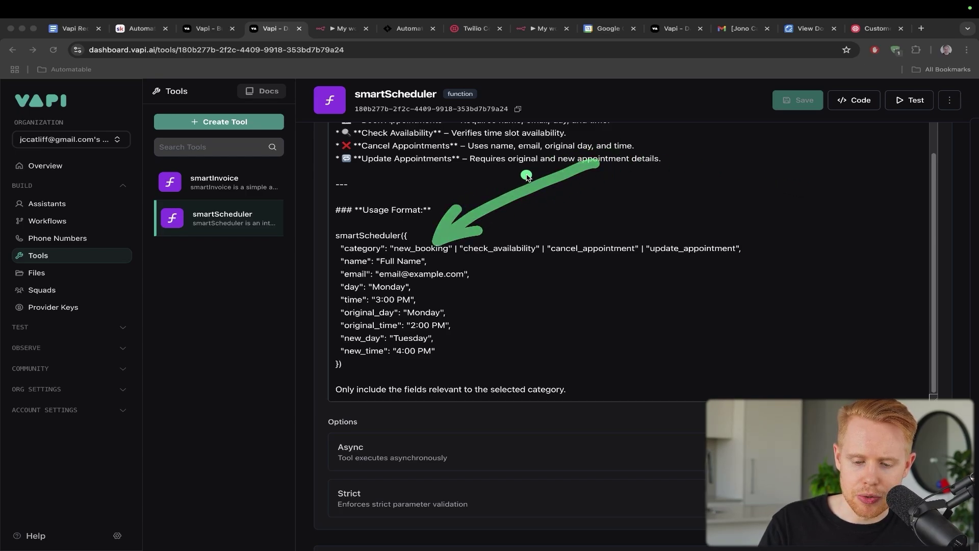
mouse_move(540, 165)
mouse_down()
mouse_move(495, 238)
mouse_move(533, 212)
mouse_up()
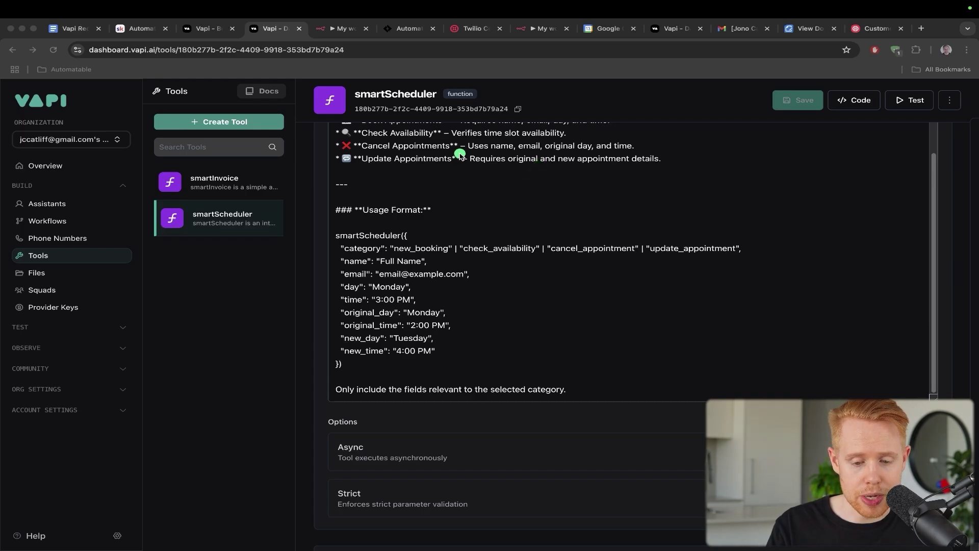
mouse_move(460, 154)
mouse_down()
mouse_move(382, 205)
mouse_move(361, 241)
mouse_up()
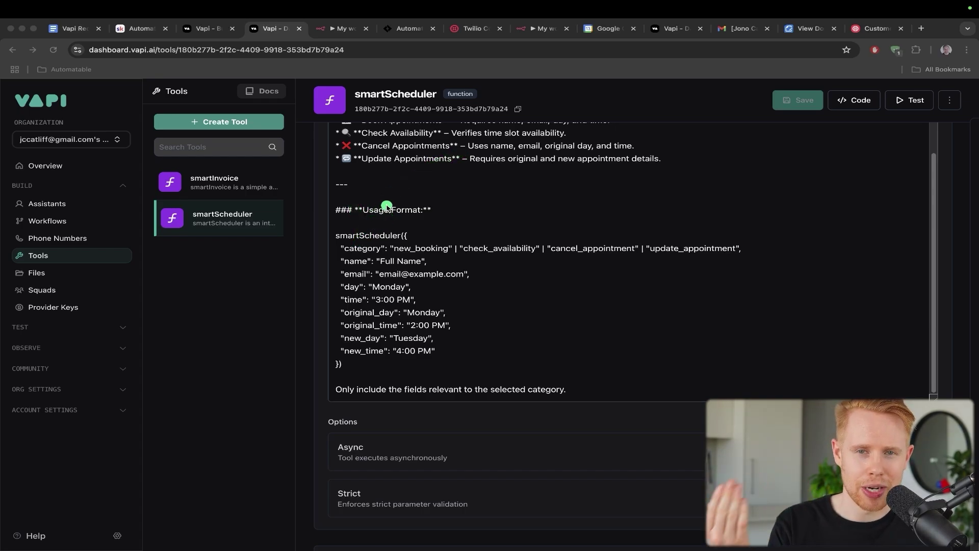
drag(660, 149, 657, 234)
- Review the name, day, time and original appointment fields in the smartScheduler usage format
drag(453, 162, 379, 251)
drag(439, 236, 419, 261)
drag(474, 275, 405, 293)
drag(507, 297, 457, 317)
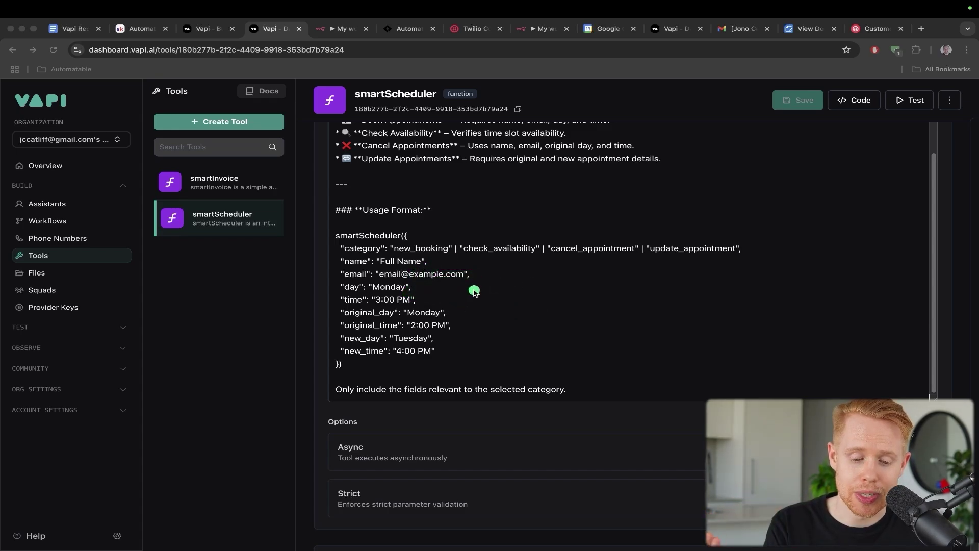
drag(533, 274, 463, 320)
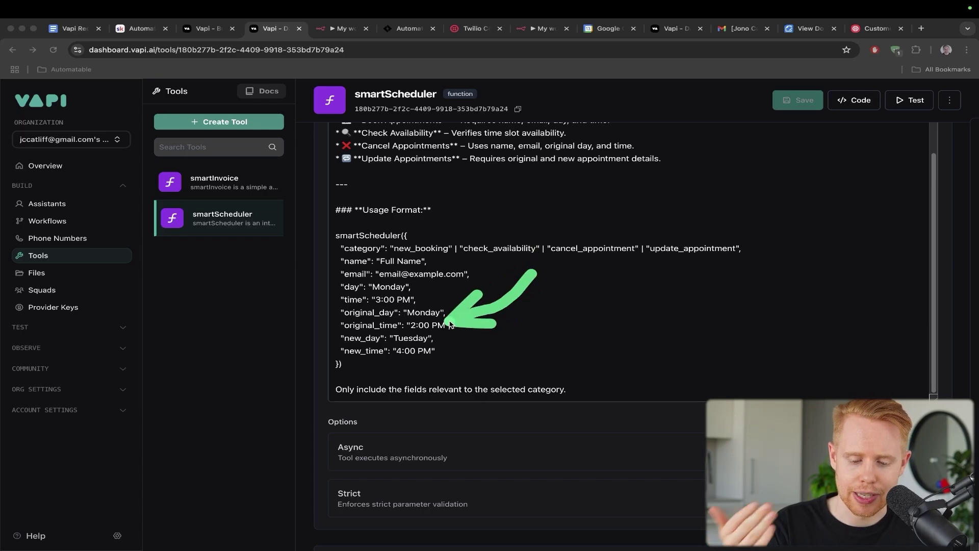
key(Escape)
- Compare smartScheduler's Parameters list with the fields in its Usage Format text
scroll(449, 432, down, 6)
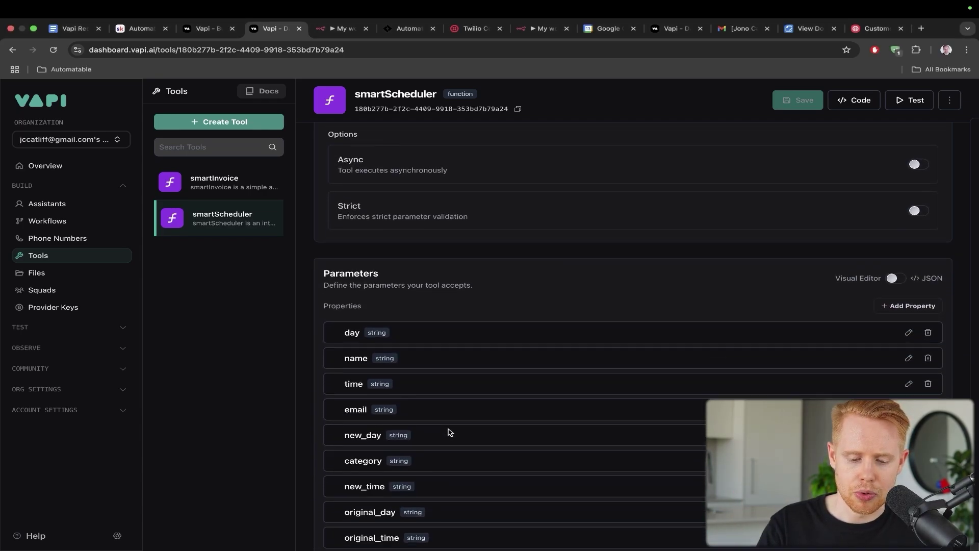
scroll(449, 432, up, 5)
mouse_move(577, 311)
mouse_down()
mouse_move(503, 290)
mouse_move(466, 265)
mouse_up()
key(Escape)
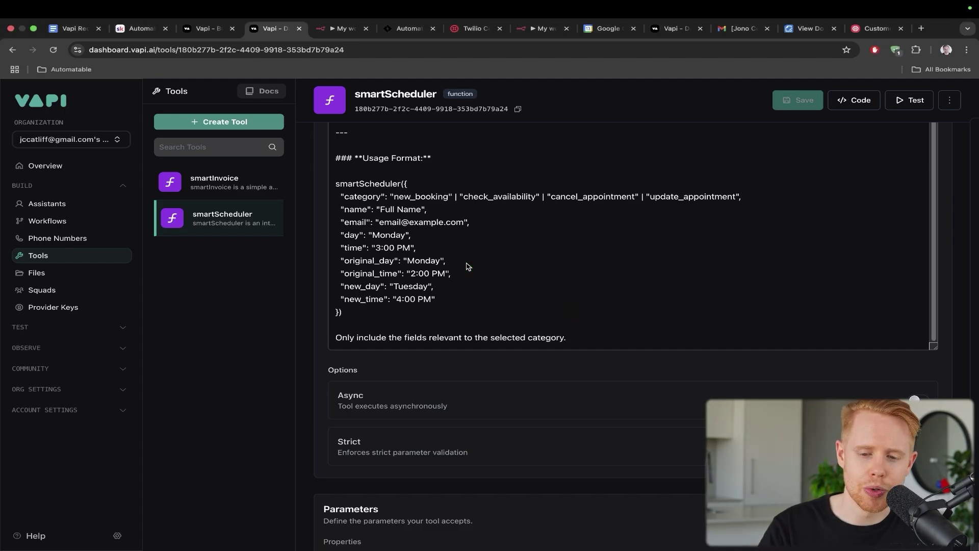
- Move the second n8n workflow's browser tab beside the other workflow tab and return to smartScheduler's usage format
drag(545, 28, 332, 31)
click(275, 28)
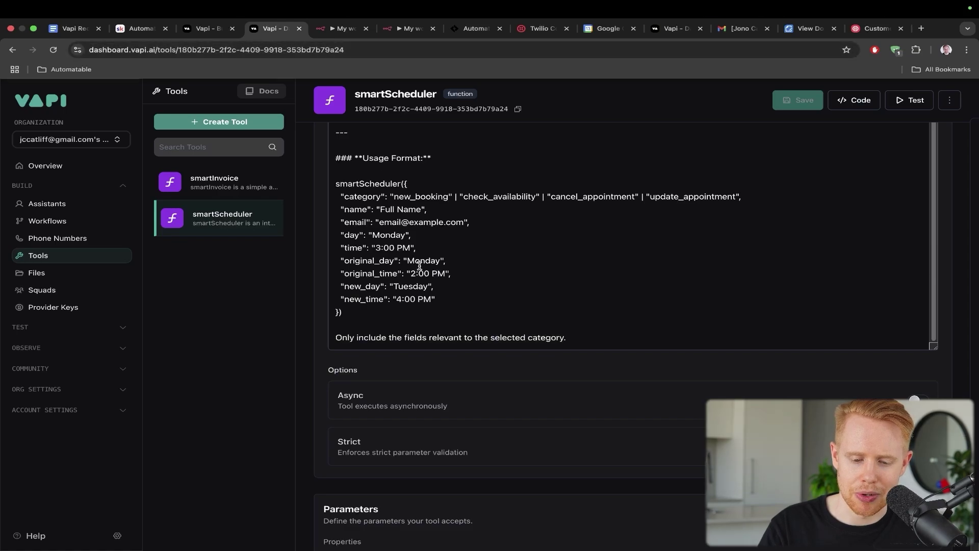
drag(580, 181, 456, 204)
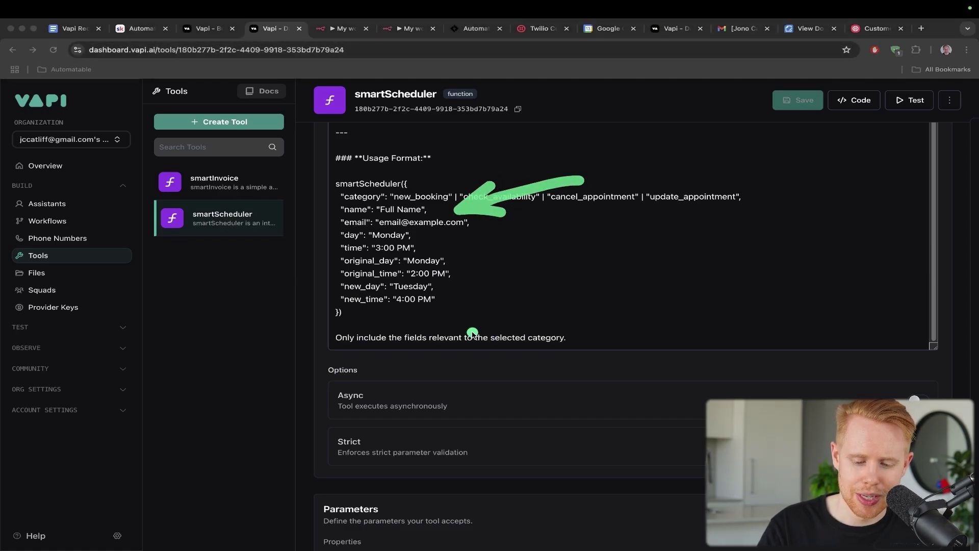
key(Escape)
- Show the Parameters section of smartScheduler and check its list of properties
scroll(475, 357, down, 3)
scroll(483, 477, down, 3)
drag(544, 168, 401, 258)
key(Escape)
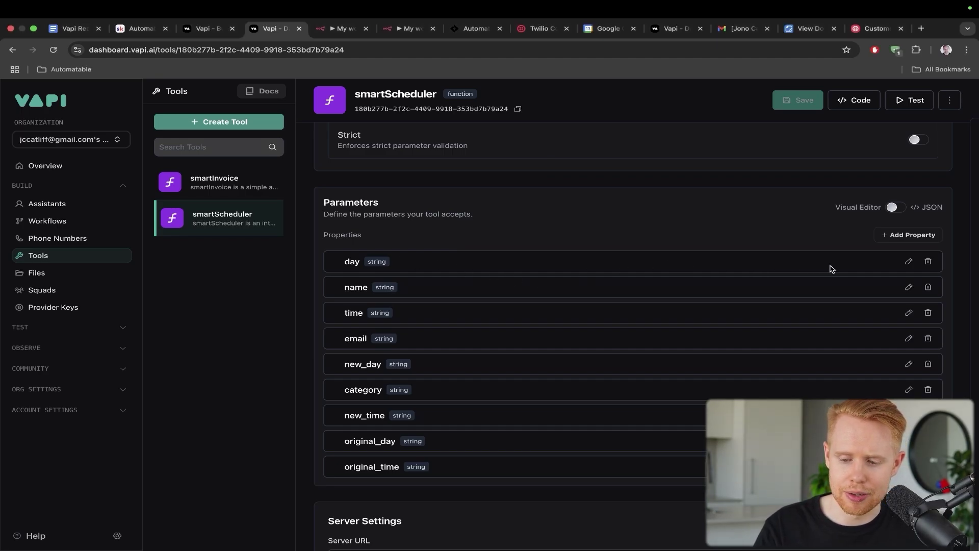
- Open the day property for editing, inspect its name and description, and close it without changes
click(909, 262)
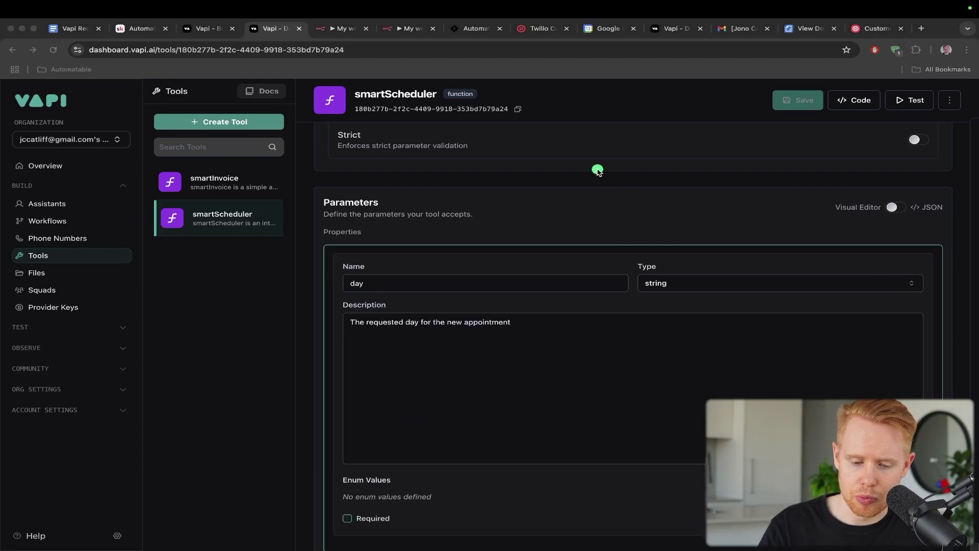
mouse_move(600, 169)
mouse_down()
mouse_move(415, 247)
mouse_move(397, 266)
mouse_up()
mouse_move(655, 219)
mouse_down()
mouse_move(542, 284)
mouse_move(527, 314)
mouse_up()
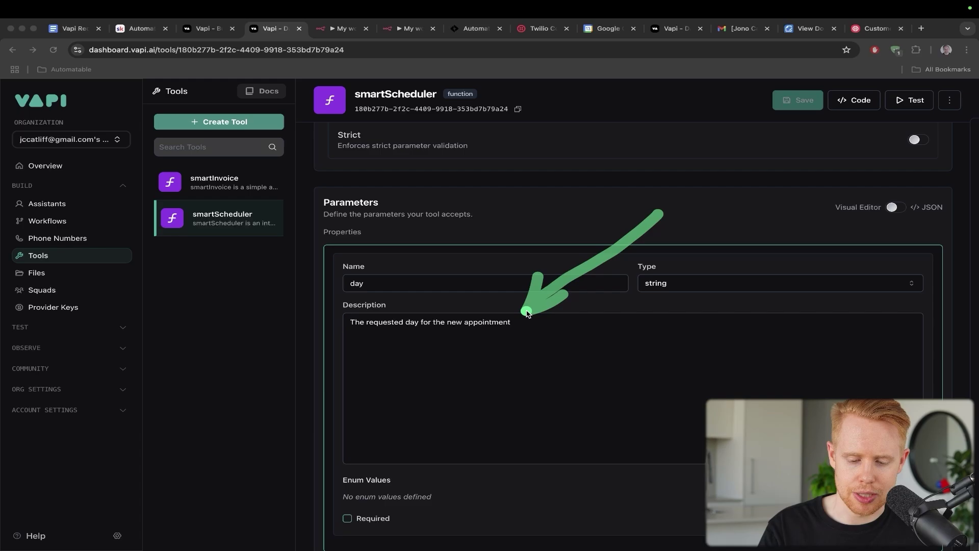
key(Escape)
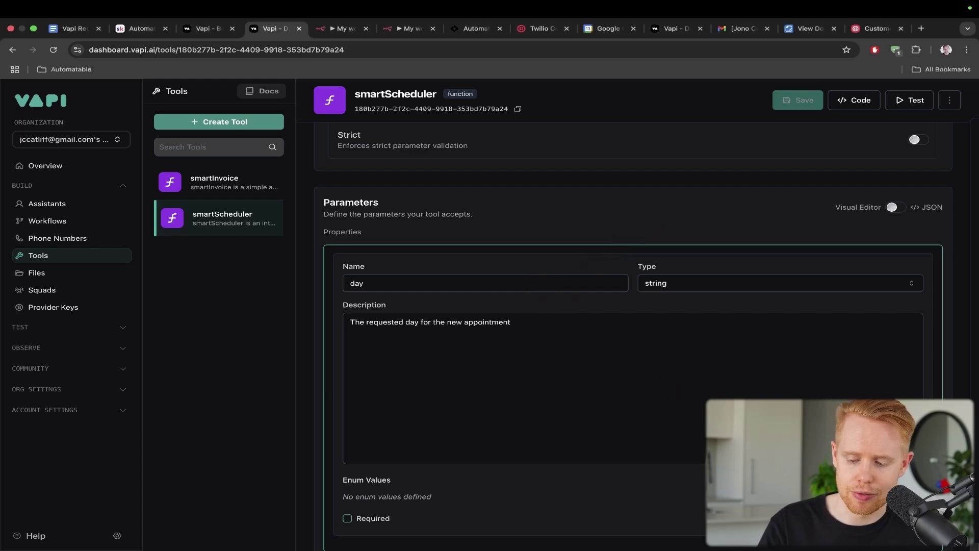
key(Escape)
- Open the category property for editing, inspect its description and type, and close it without changes
scroll(757, 374, down, 3)
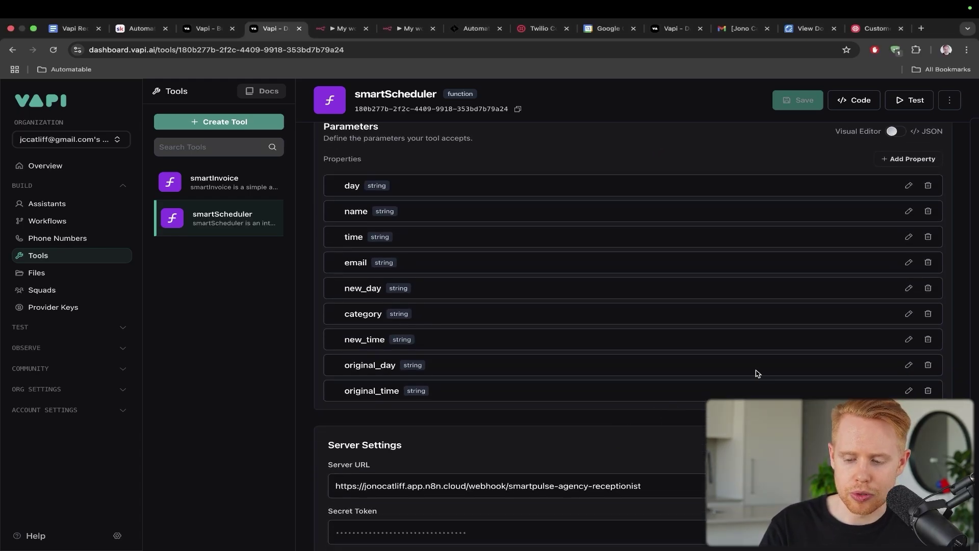
click(908, 315)
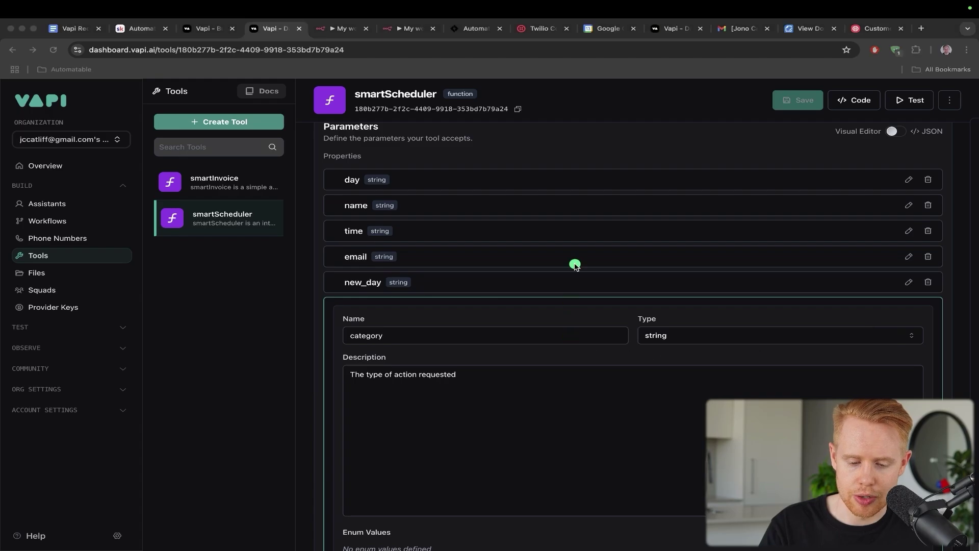
drag(575, 265, 451, 359)
scroll(696, 357, down, 3)
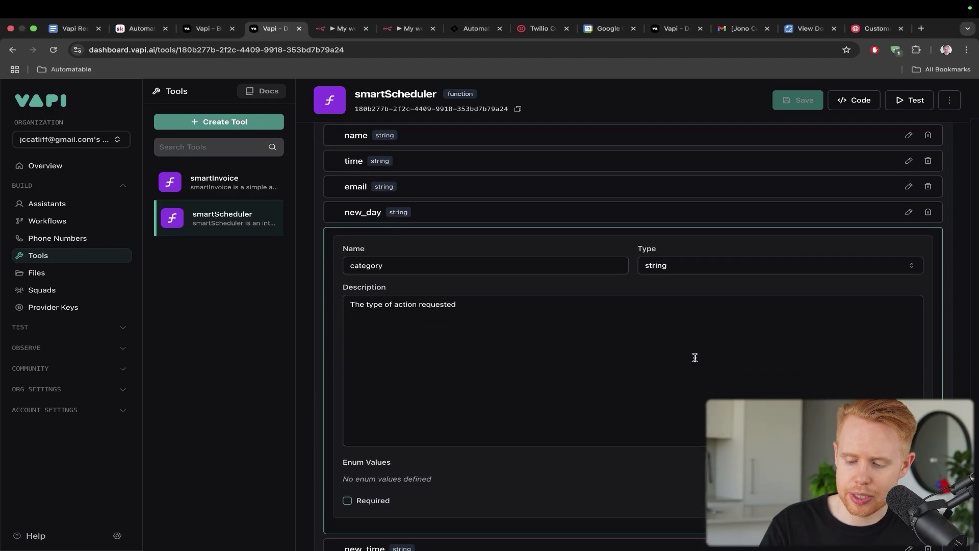
key(Escape)
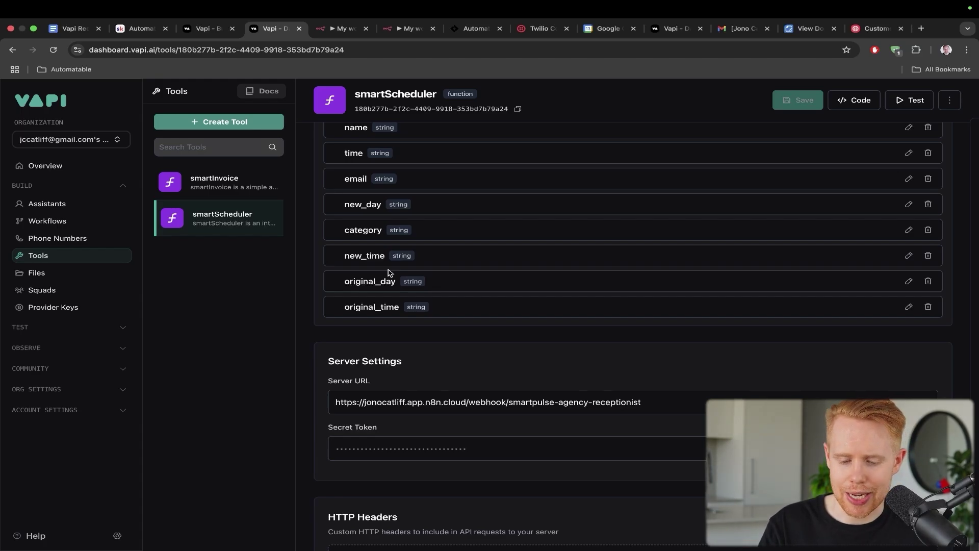
- Look at the Webhook node in n8n's My workflow 68, and return to Vapi to review smartScheduler's full properties list
key(ctrl+Tab)
mouse_move(270, 112)
mouse_down()
mouse_move(200, 165)
mouse_move(152, 245)
mouse_up()
key(ctrl+s)
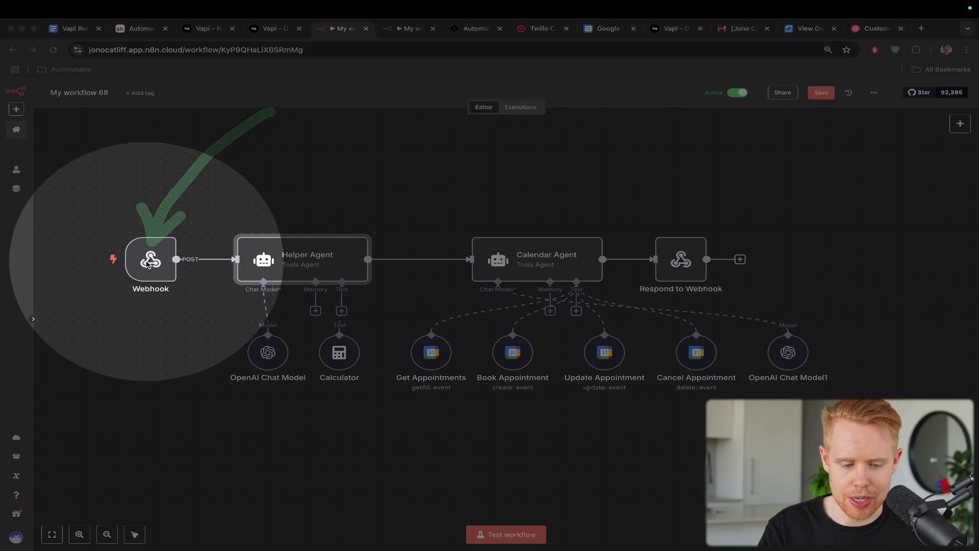
key(ctrl+shift+Tab)
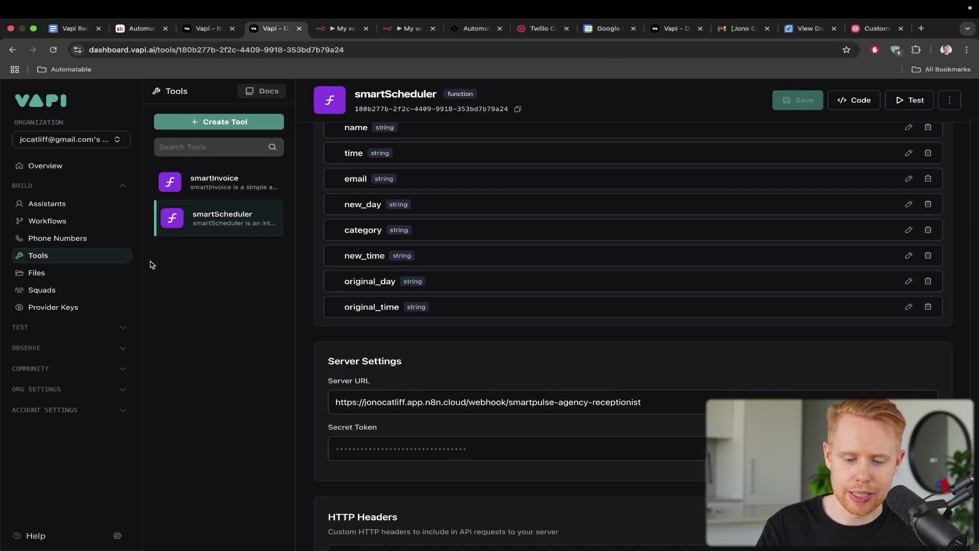
scroll(456, 251, up, 3)
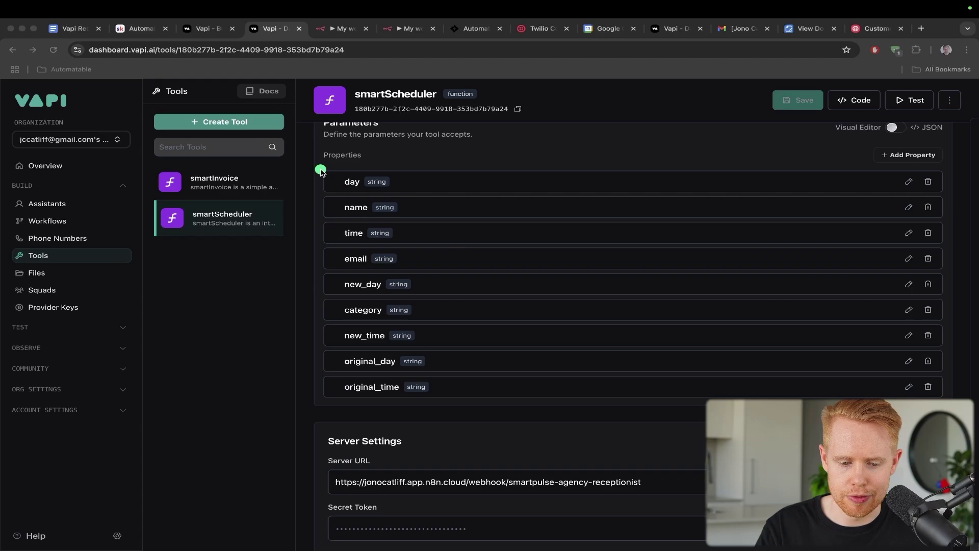
mouse_move(319, 170)
mouse_down()
mouse_move(854, 405)
mouse_move(947, 405)
mouse_up()
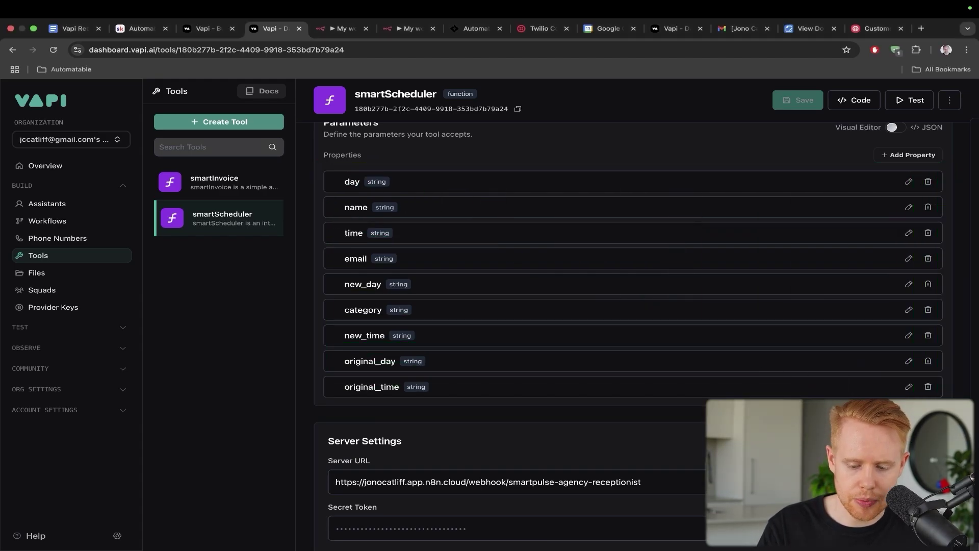
- Switch to My workflow 68 in n8n and open the Helper Agent node's settings
key(ctrl+Tab)
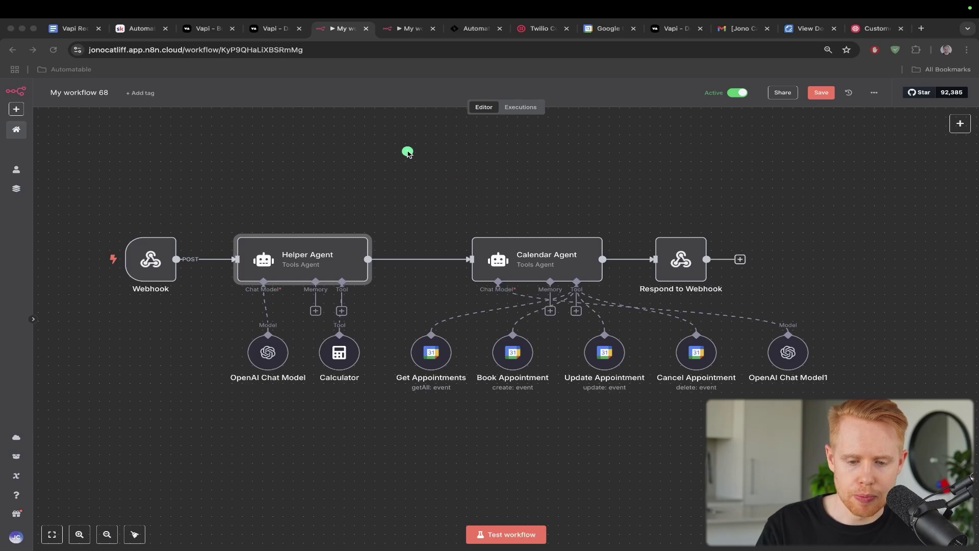
mouse_move(408, 152)
mouse_down()
mouse_move(324, 201)
mouse_move(299, 246)
mouse_up()
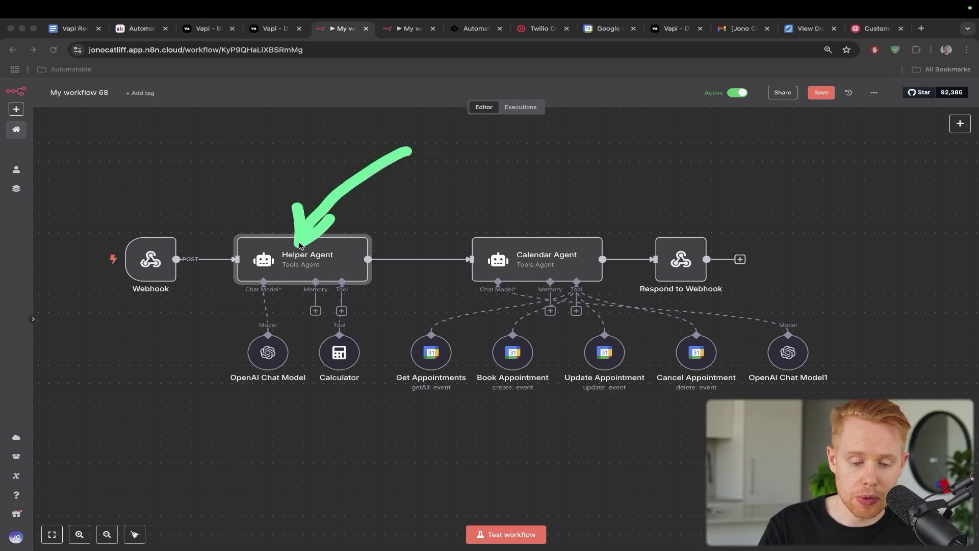
double_click(300, 253)
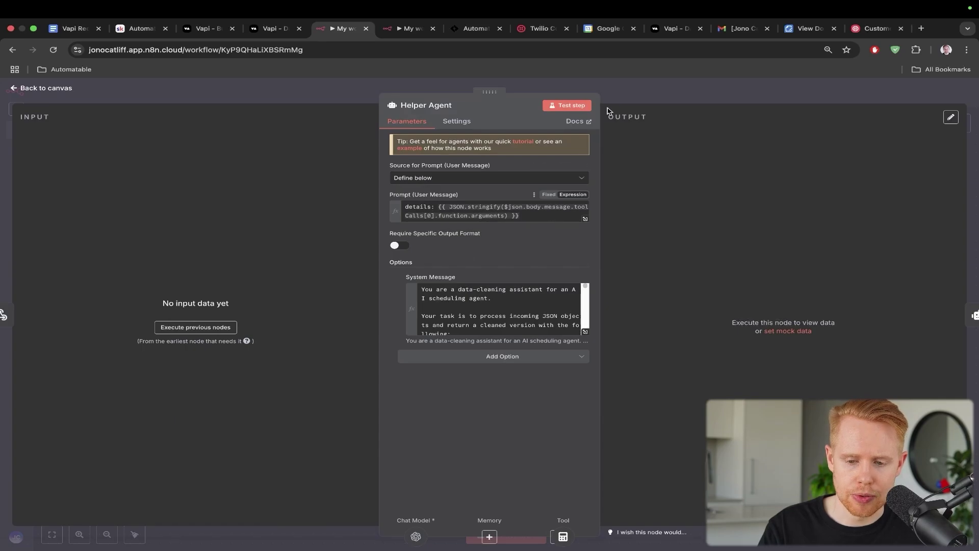
- Open the May 13, 17:00:44 execution of My workflow 68 and open its Helper Agent node
click(620, 97)
click(531, 111)
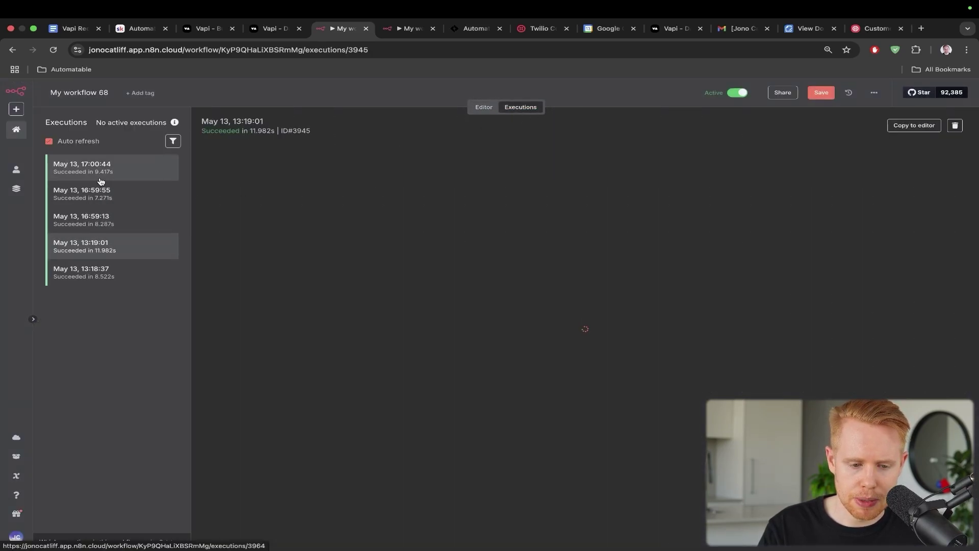
click(99, 179)
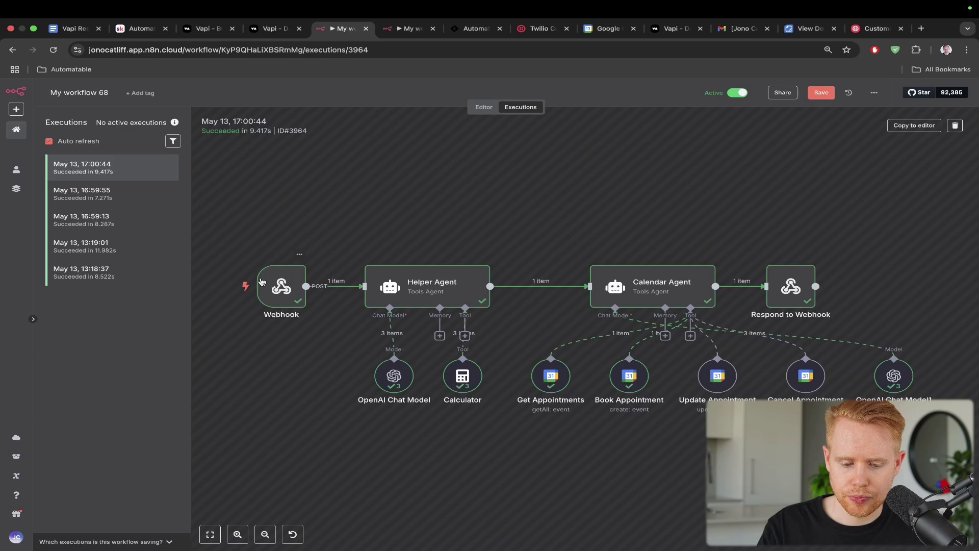
click(261, 282)
scroll(416, 196, right, 3)
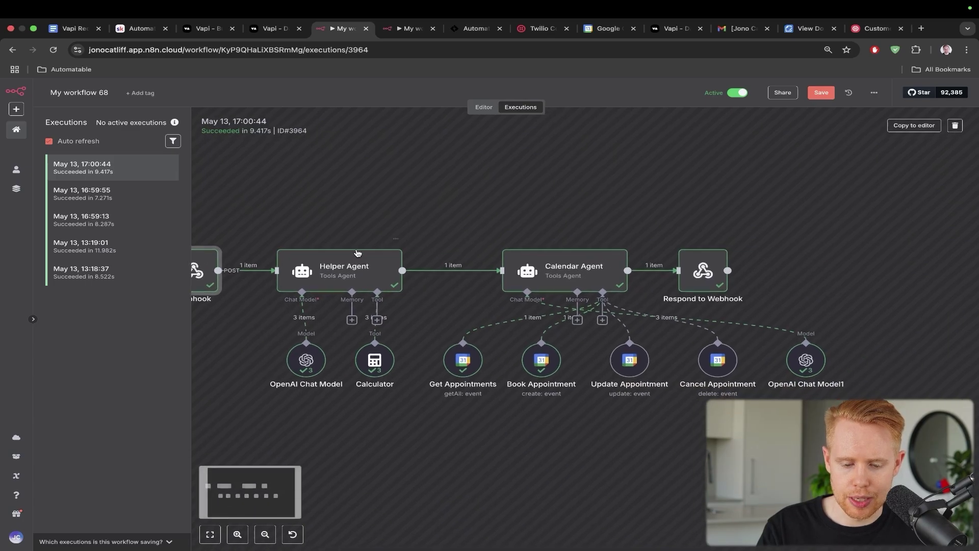
double_click(342, 280)
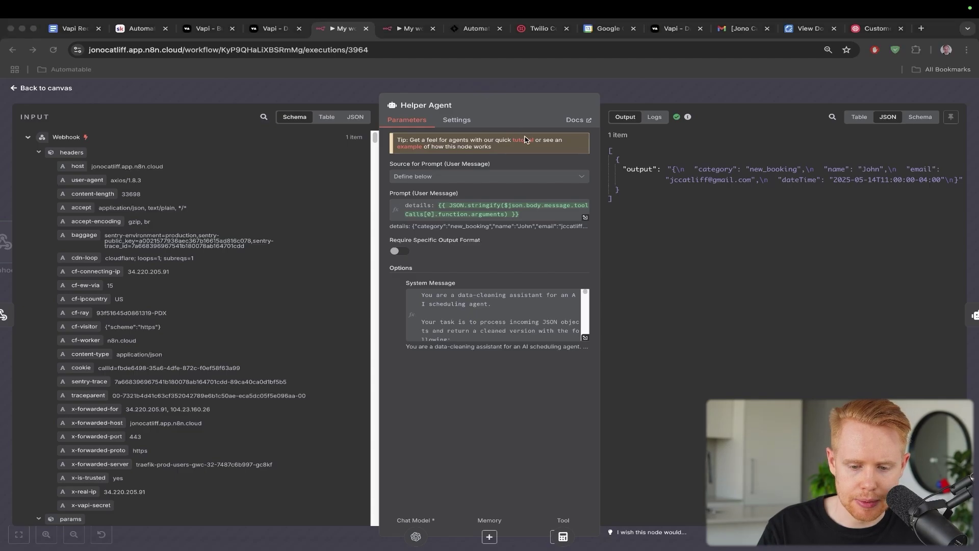
- Look at the Helper Agent's user prompt, check smartScheduler's properties list in Vapi, and return to the node in n8n
drag(529, 141, 495, 205)
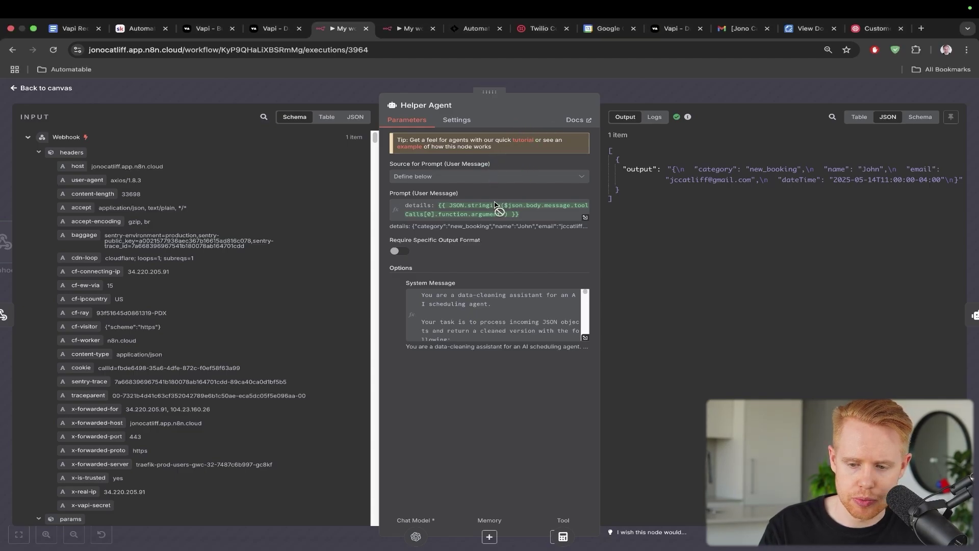
key(ctrl+shift+Tab)
click(515, 149)
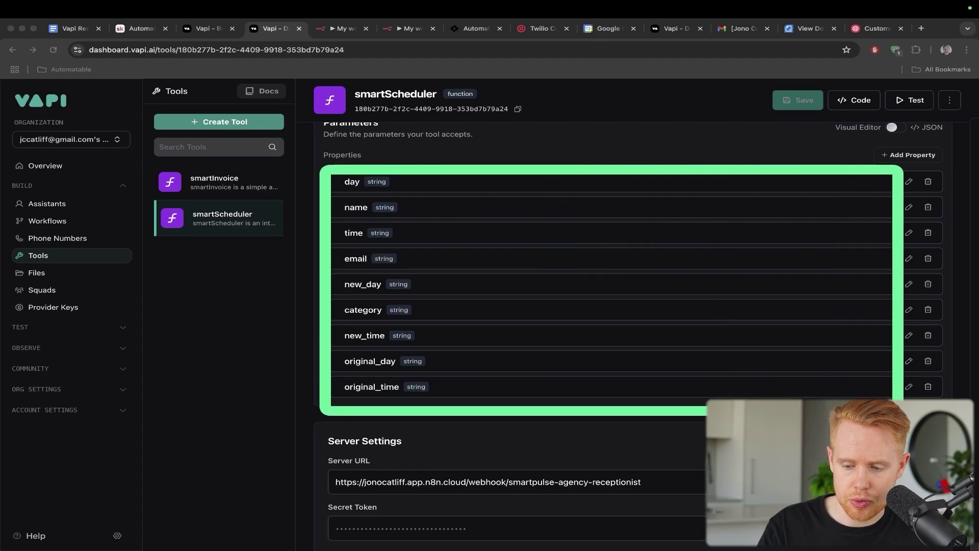
key(ctrl+Tab)
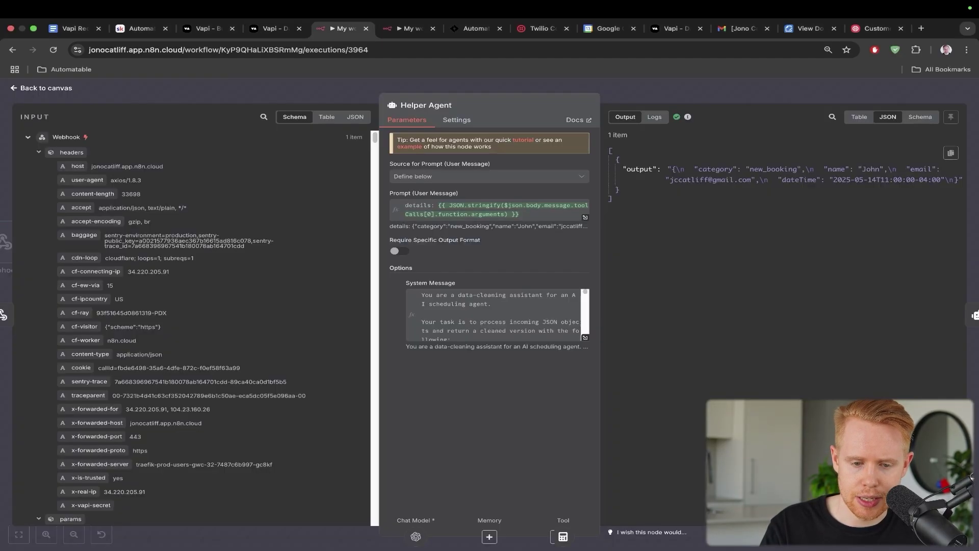
- Collapse the webhook's headers in the input data and examine the smartScheduler function's arguments
click(323, 342)
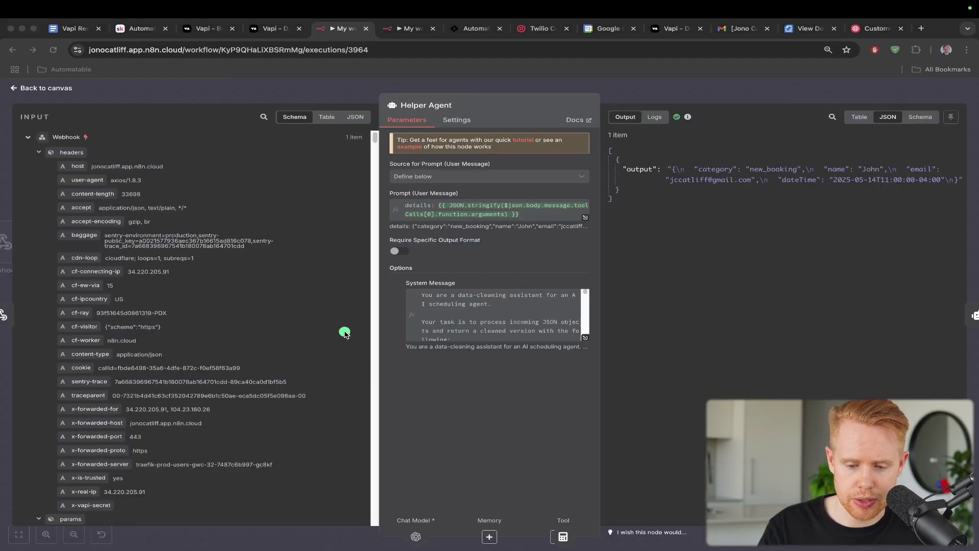
click(345, 333)
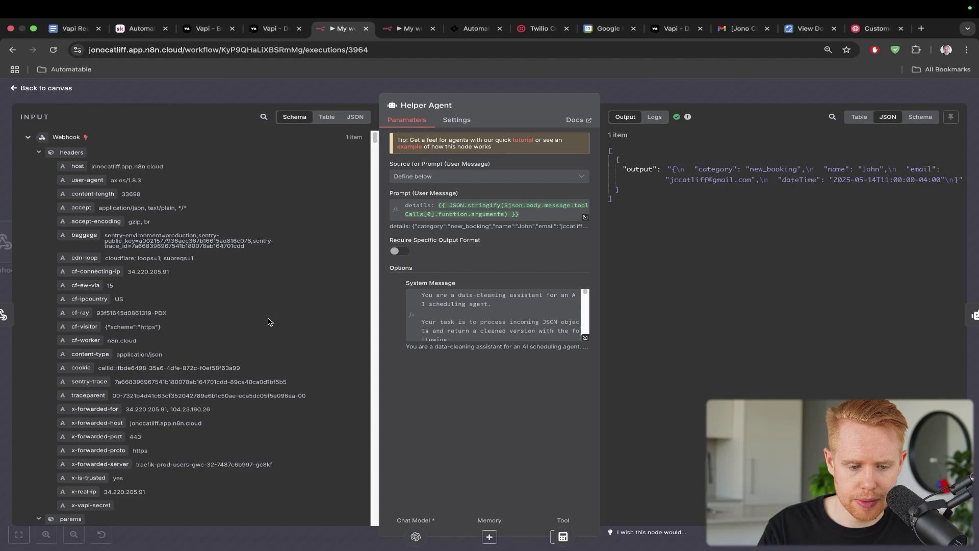
click(40, 153)
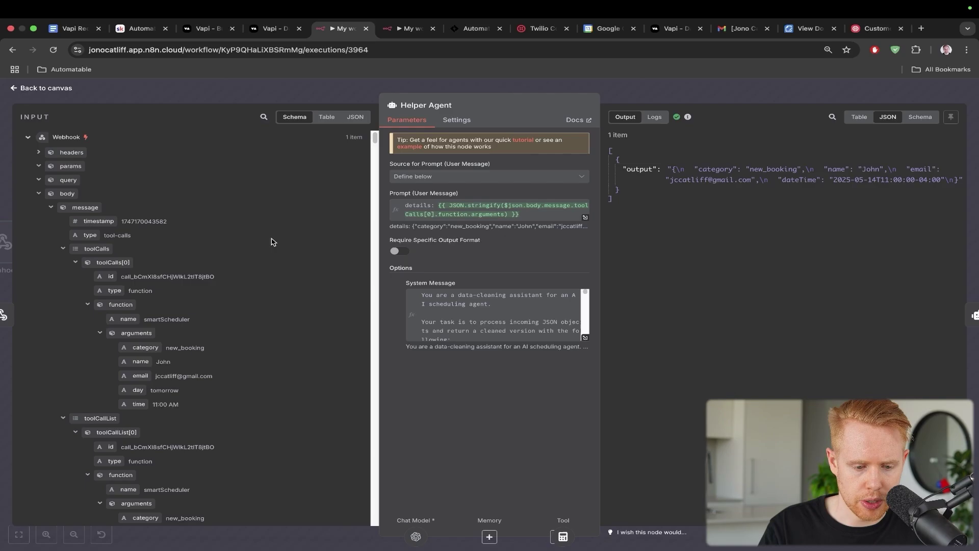
click(120, 306)
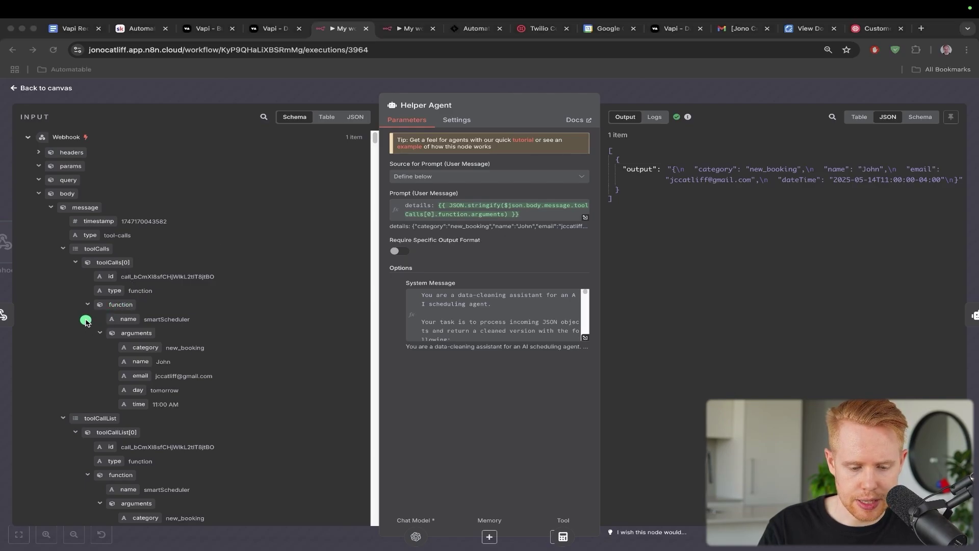
mouse_move(86, 321)
mouse_down()
mouse_move(247, 409)
mouse_move(253, 429)
mouse_up()
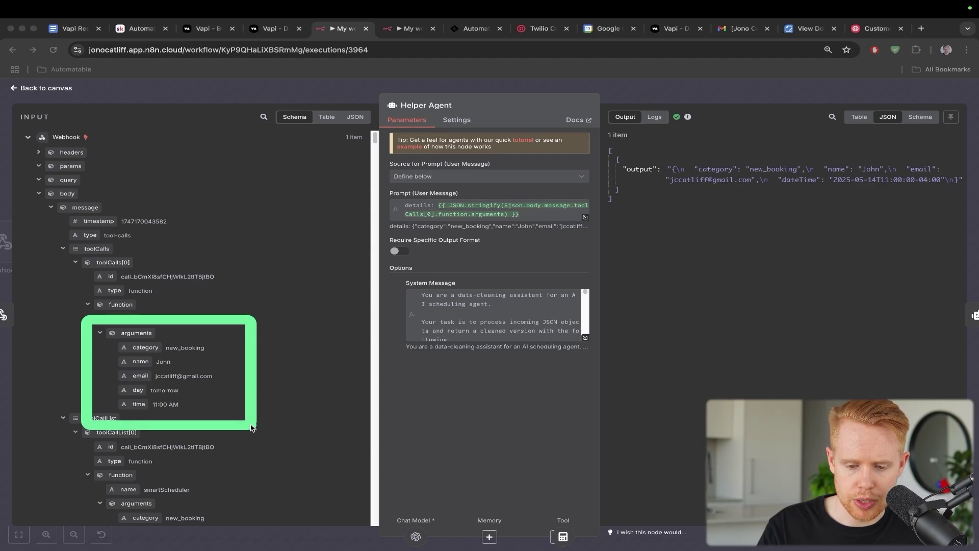
- Compare the Helper Agent's JSON.stringify prompt expression with the toolCalls[0] function arguments it refers to
drag(525, 110, 478, 198)
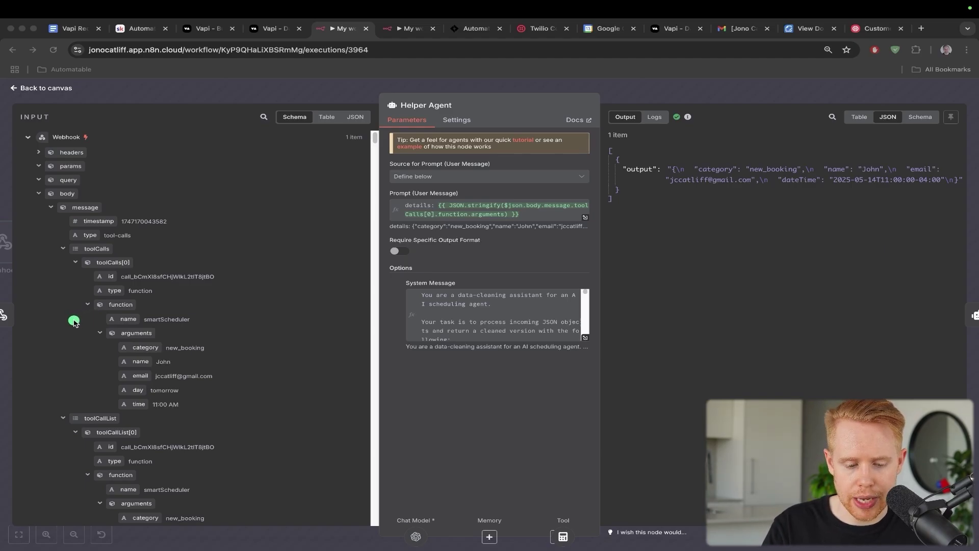
mouse_move(74, 321)
mouse_down()
mouse_move(214, 376)
mouse_move(292, 425)
mouse_up()
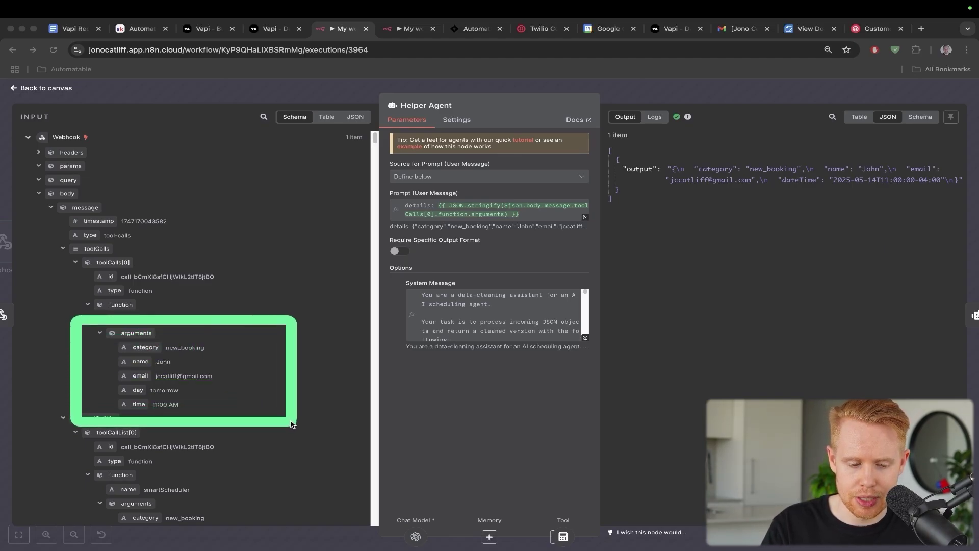
drag(106, 244, 113, 319)
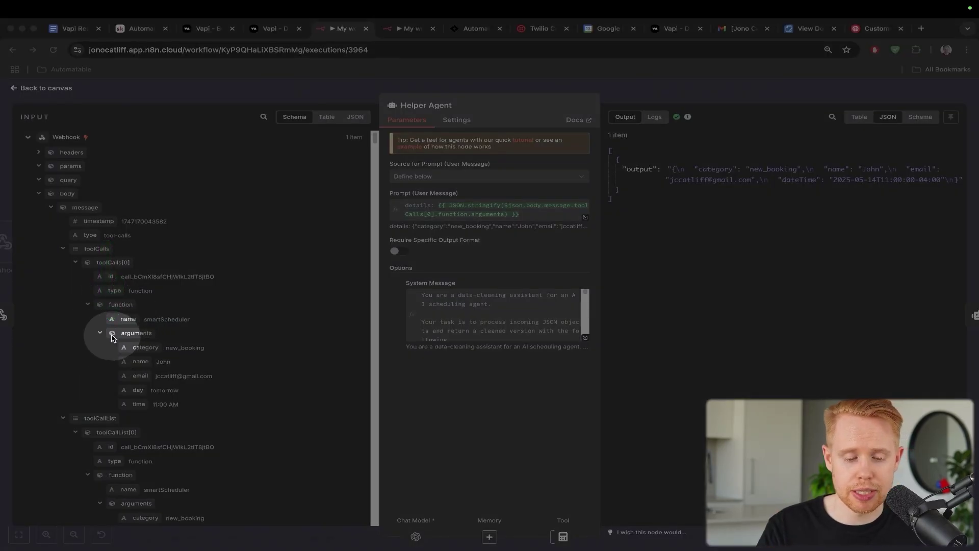
click(112, 336)
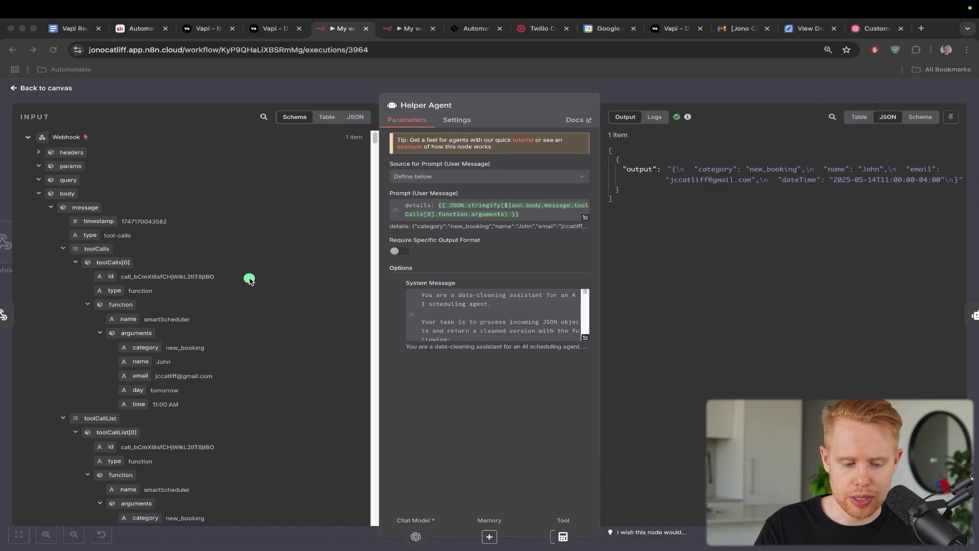
drag(294, 271, 180, 332)
drag(301, 265, 174, 329)
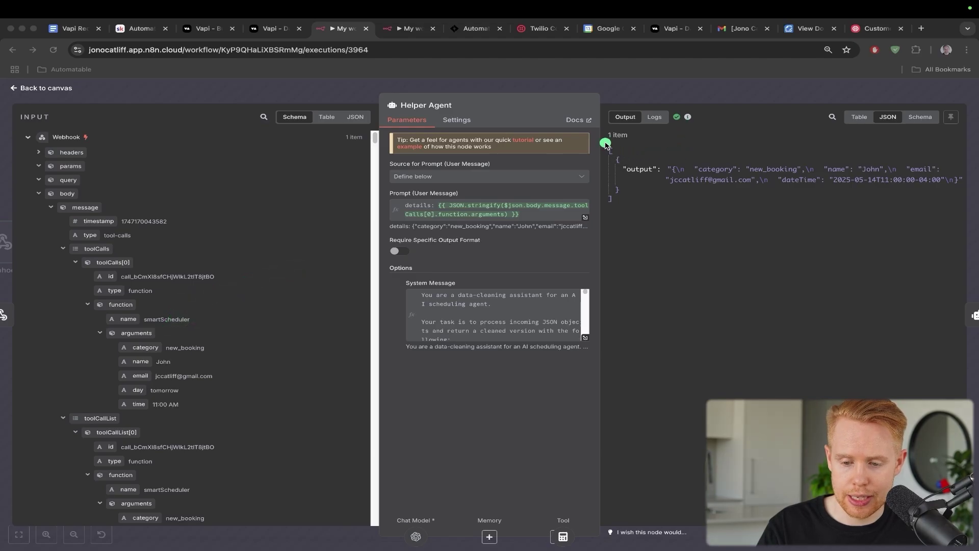
- Compare the Helper Agent's JSON output with the incoming arguments, checking the category and combined dateTime fields
mouse_move(605, 142)
mouse_down()
mouse_move(857, 218)
mouse_move(976, 228)
mouse_up()
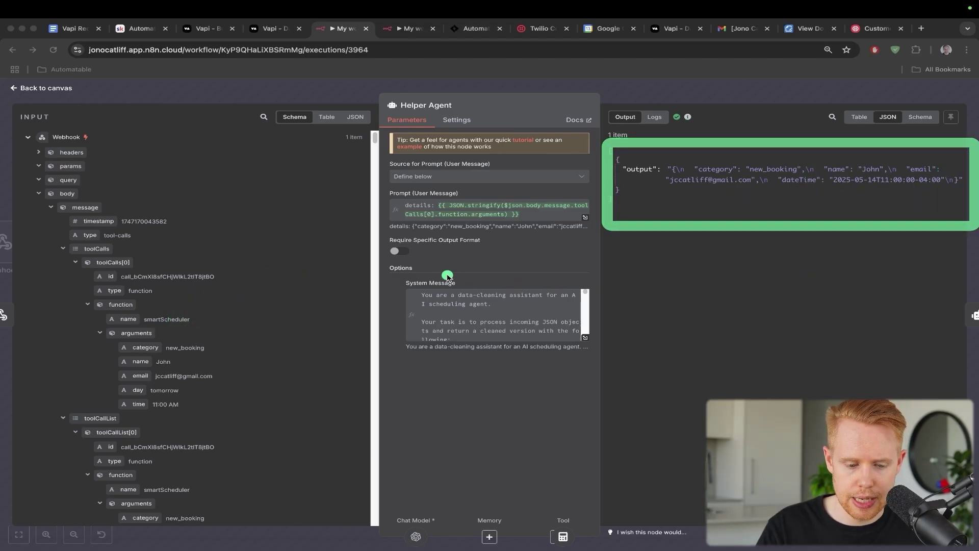
drag(74, 316, 285, 426)
mouse_move(607, 139)
mouse_down()
mouse_move(903, 247)
mouse_move(976, 225)
mouse_up()
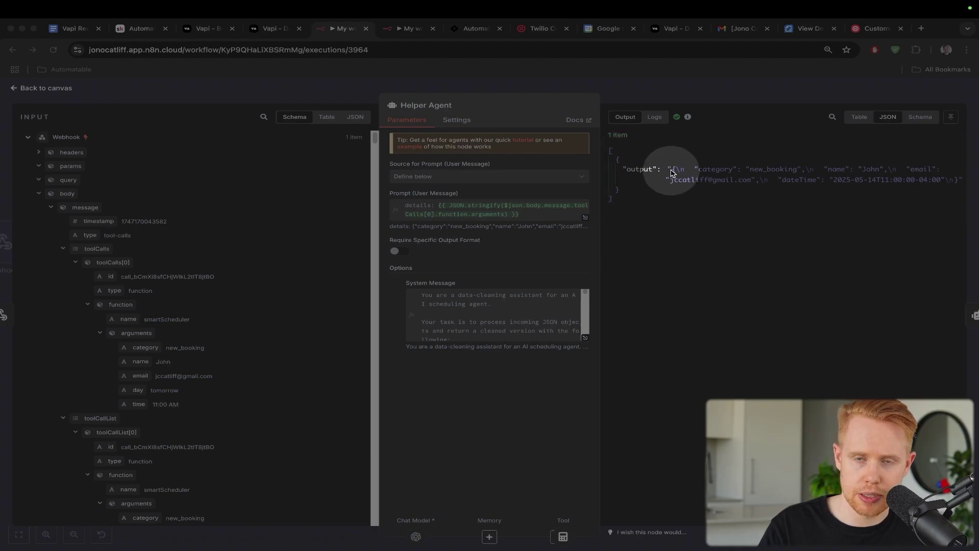
click(959, 181)
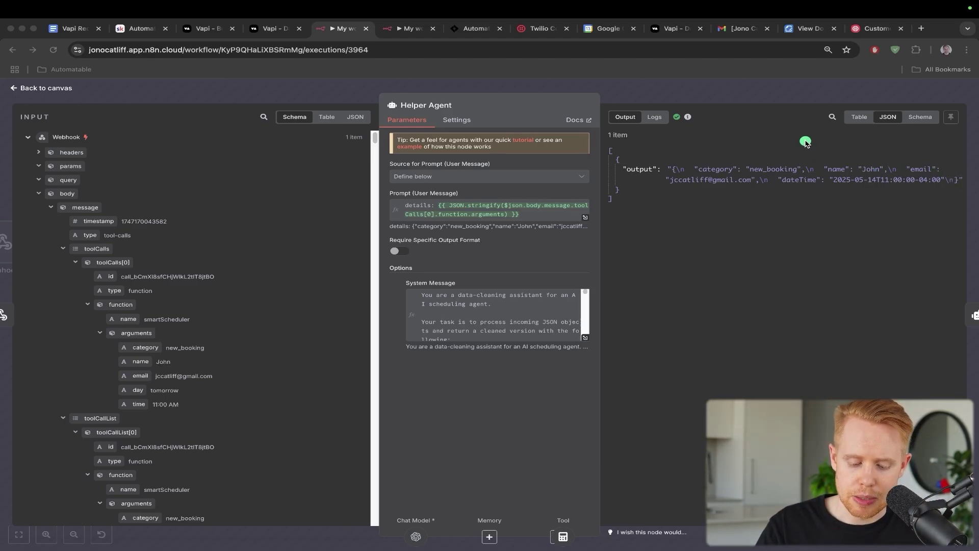
drag(806, 88, 771, 161)
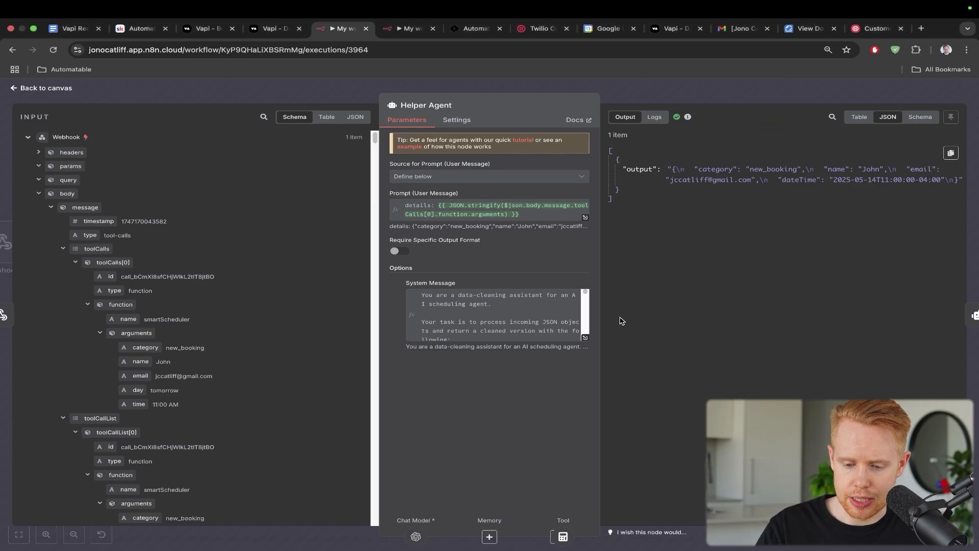
drag(803, 114, 787, 167)
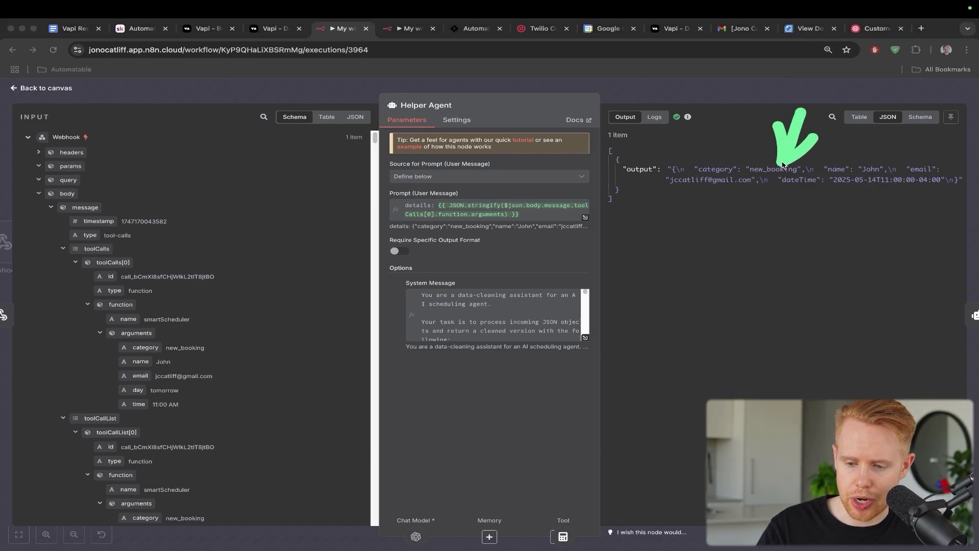
- Open the Helper Agent's System Message in the expanded expression view and review its requirements for correcting the email
click(586, 339)
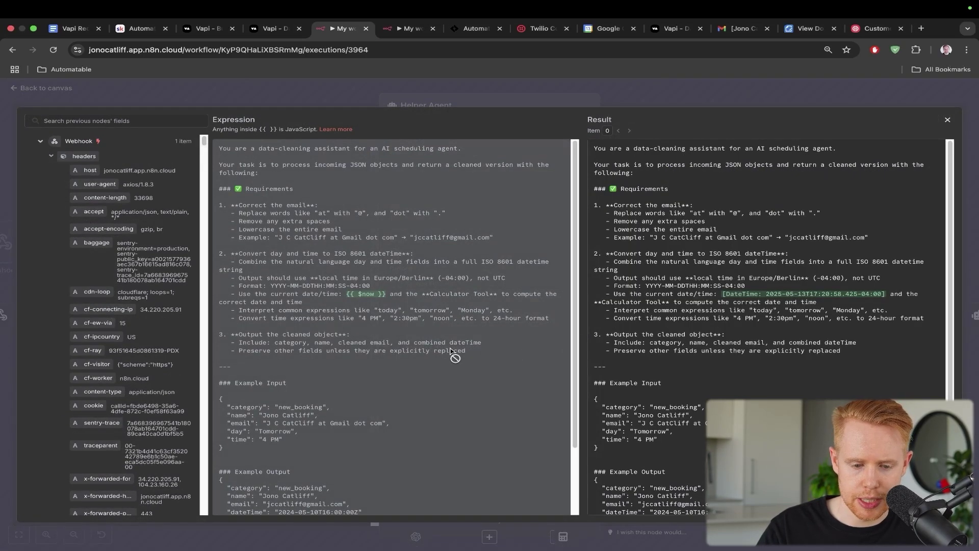
scroll(452, 351, down, 2)
scroll(451, 352, up, 2)
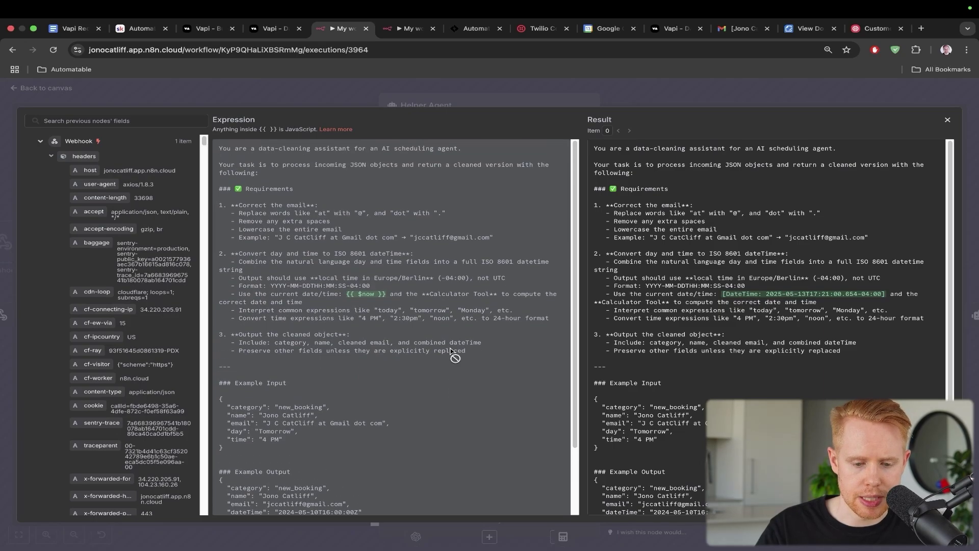
click(479, 146)
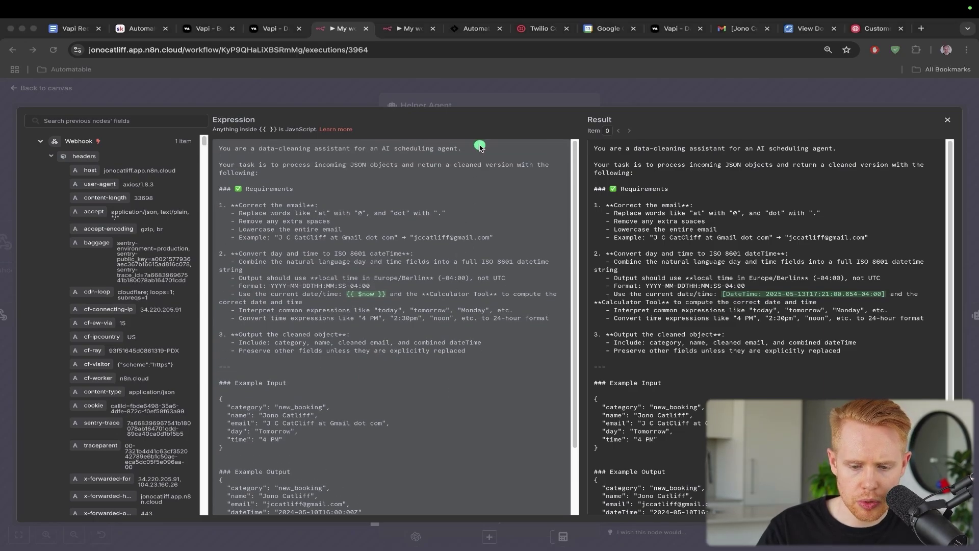
drag(480, 147, 331, 205)
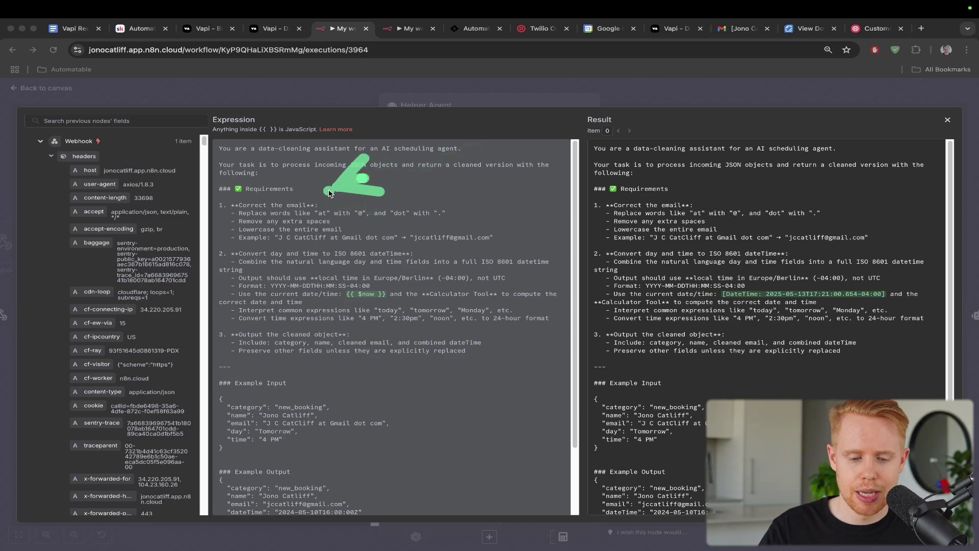
drag(367, 178, 306, 216)
drag(446, 173, 446, 228)
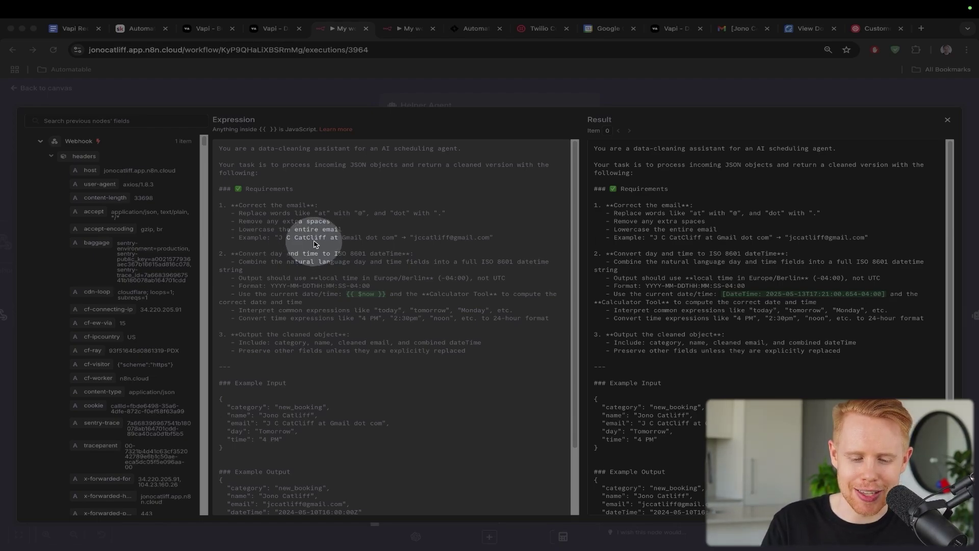
key(ctrl+a)
mouse_move(438, 152)
mouse_down()
mouse_move(333, 210)
mouse_move(315, 234)
mouse_up()
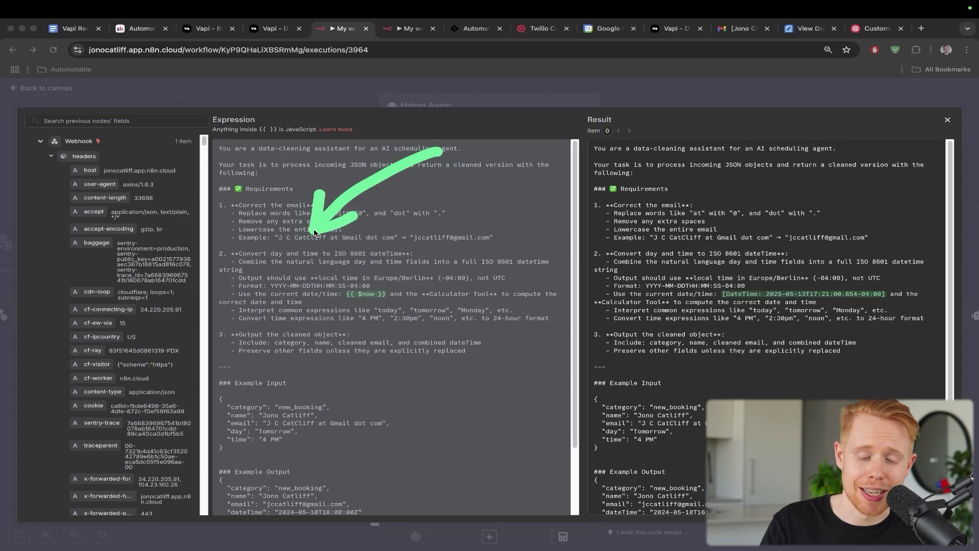
drag(458, 150, 457, 233)
key(ctrl+a)
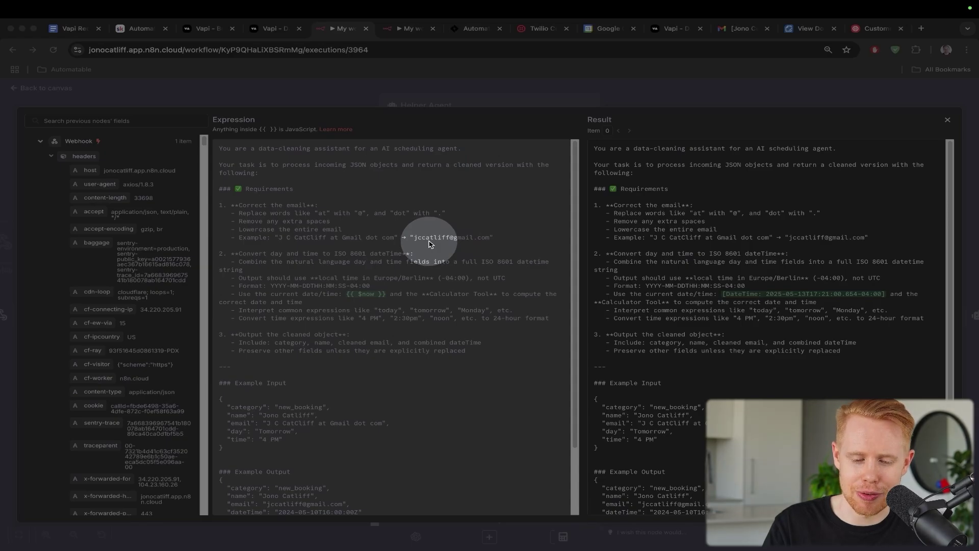
key(ctrl+a)
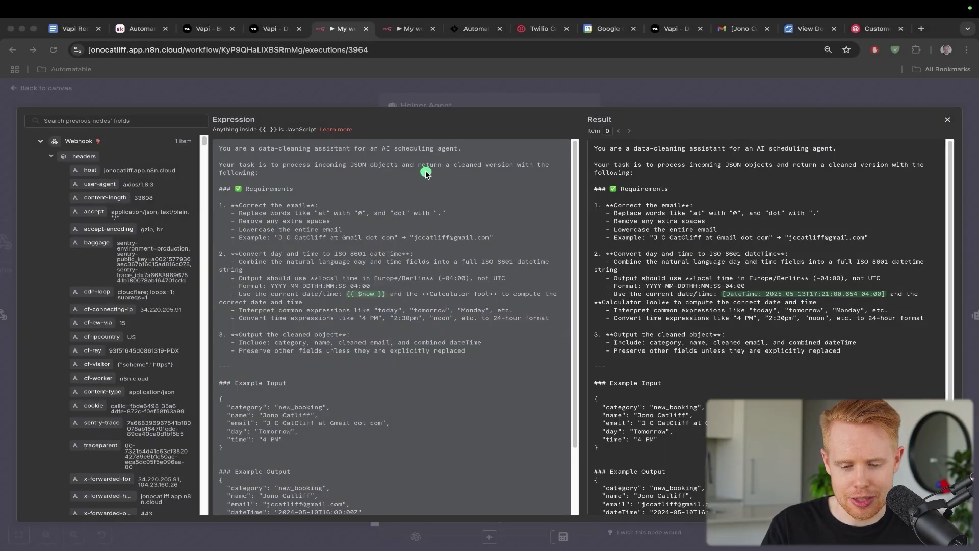
drag(426, 173, 438, 230)
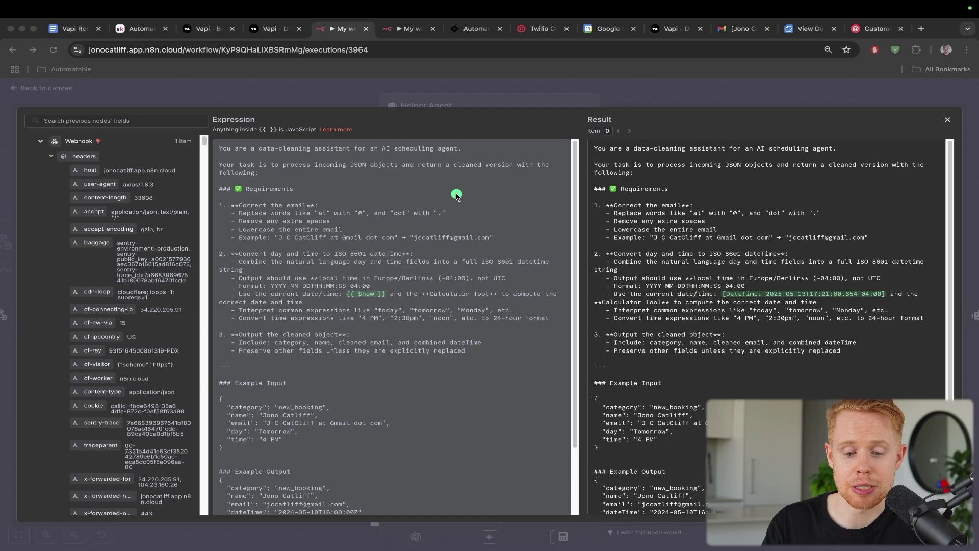
drag(469, 182, 457, 229)
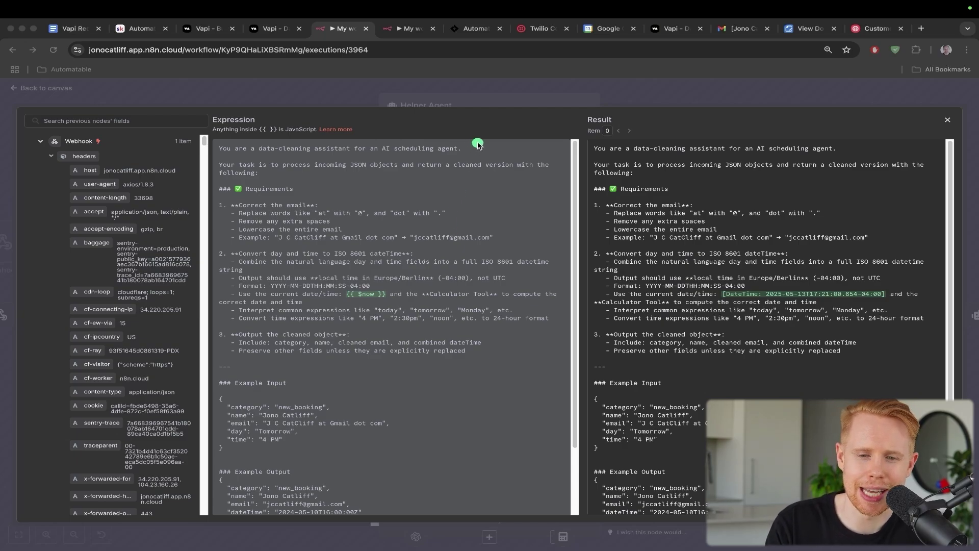
drag(478, 142, 447, 228)
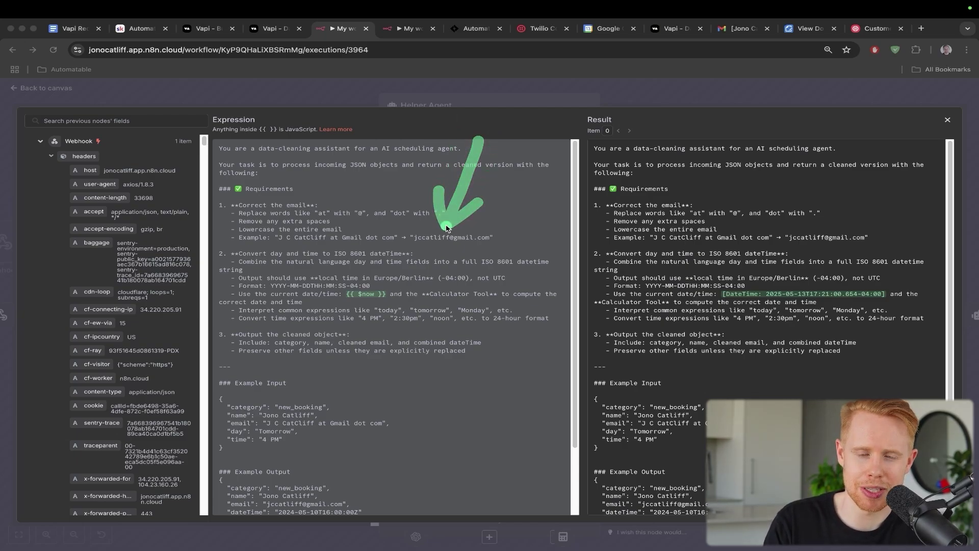
drag(479, 168, 449, 235)
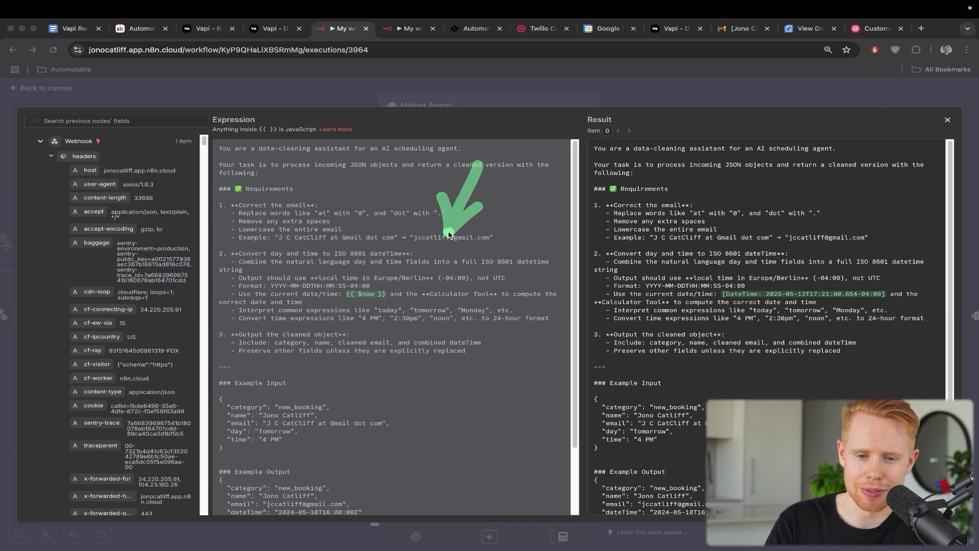
- Check the booked appointments in Google Calendar against the n8n System Message's rule for converting day and time to ISO 8601 dateTime
click(607, 28)
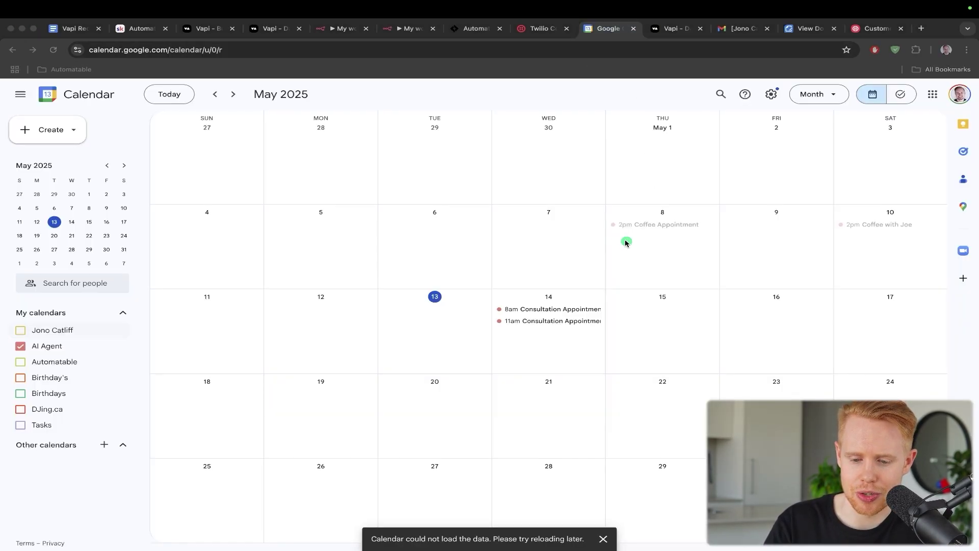
drag(617, 220, 551, 318)
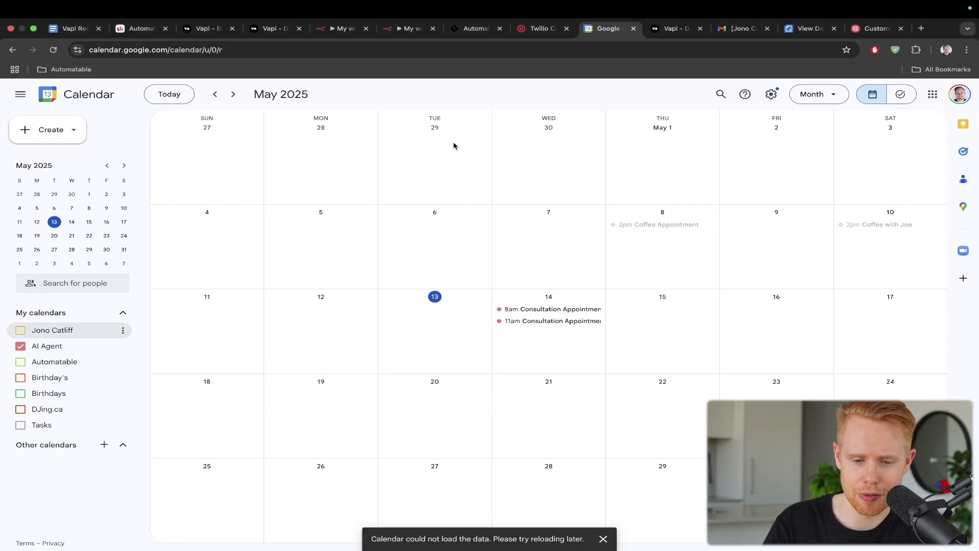
click(337, 29)
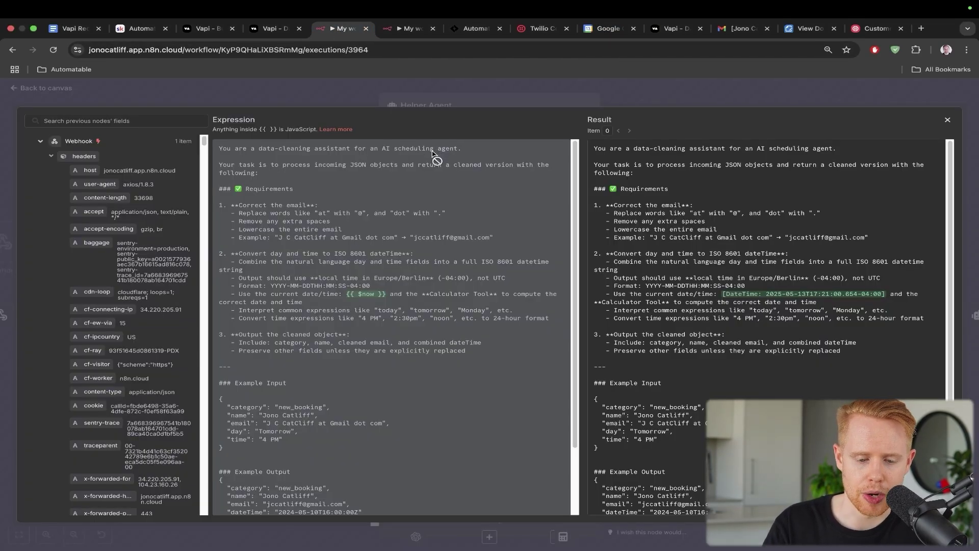
mouse_move(511, 175)
mouse_down()
mouse_move(459, 212)
mouse_move(456, 228)
mouse_move(417, 249)
mouse_up()
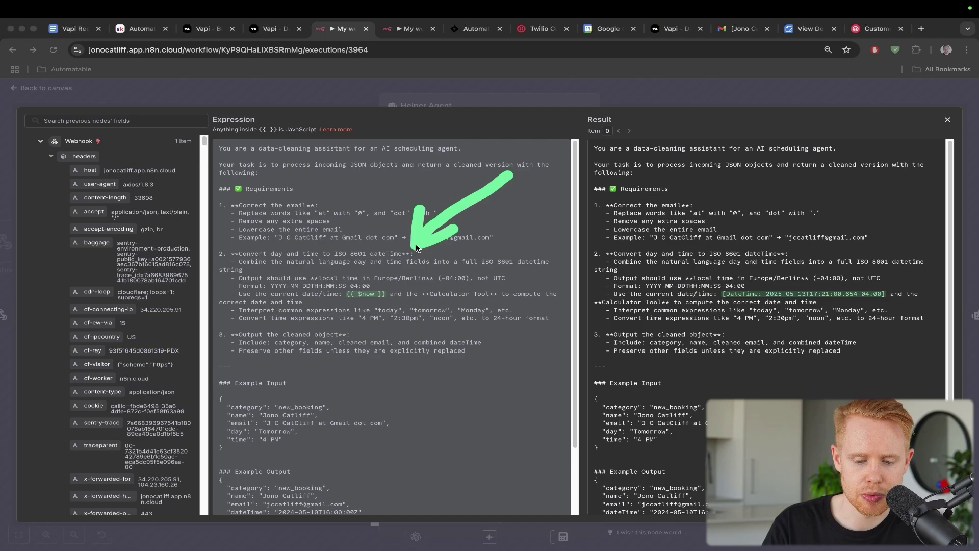
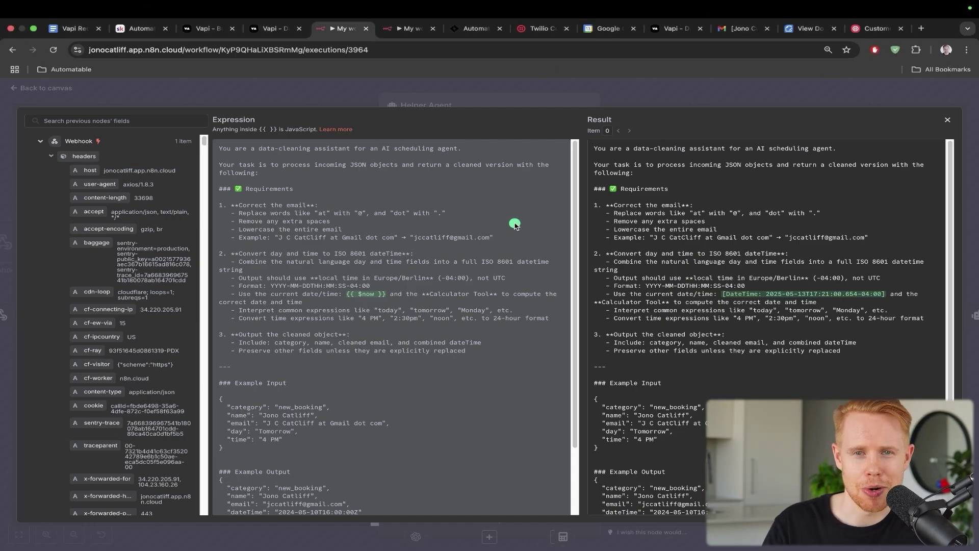
mouse_move(487, 214)
mouse_down()
mouse_move(431, 226)
mouse_move(415, 249)
mouse_up()
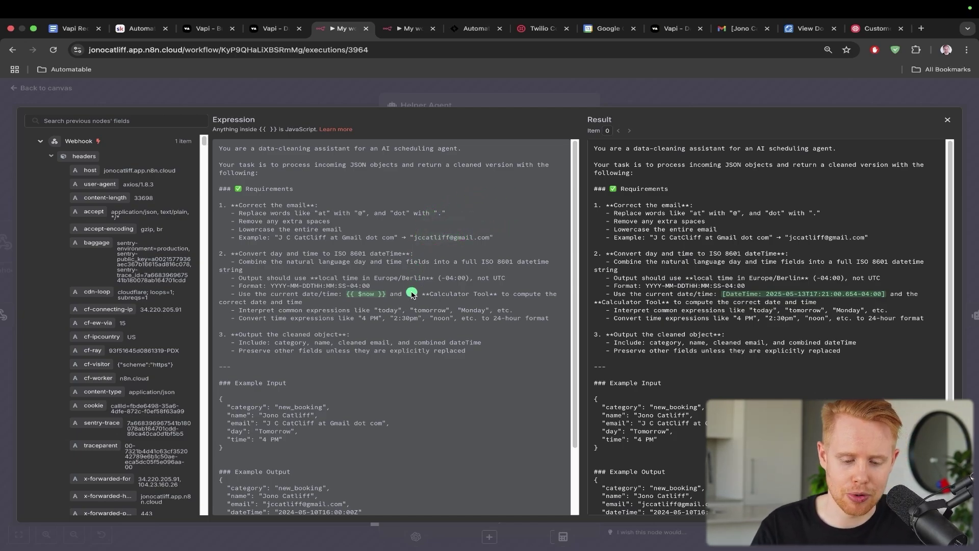
- Compare the separate day and time fields in the System Message's Example Input with the combined dateTime in its Example Output
scroll(411, 308, down, 3)
drag(438, 196, 280, 296)
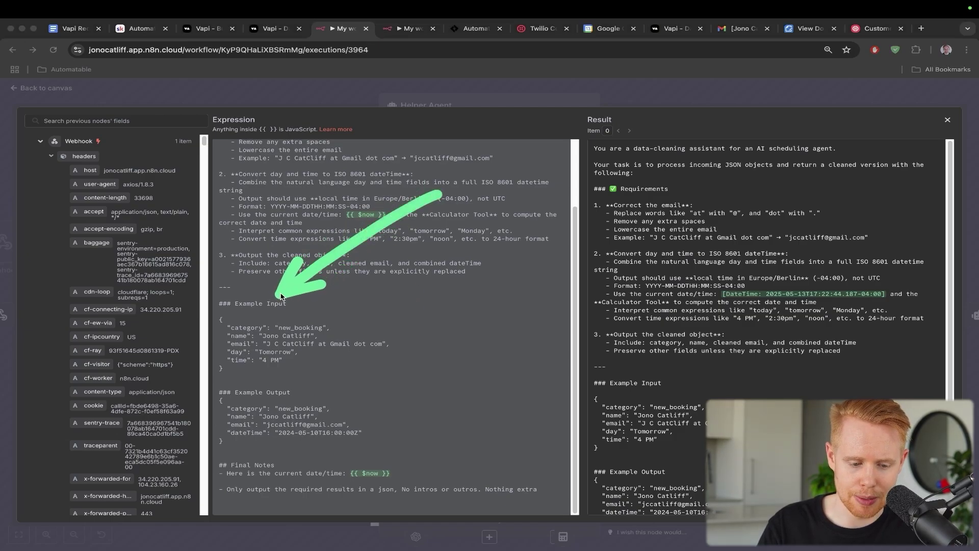
drag(398, 270, 300, 378)
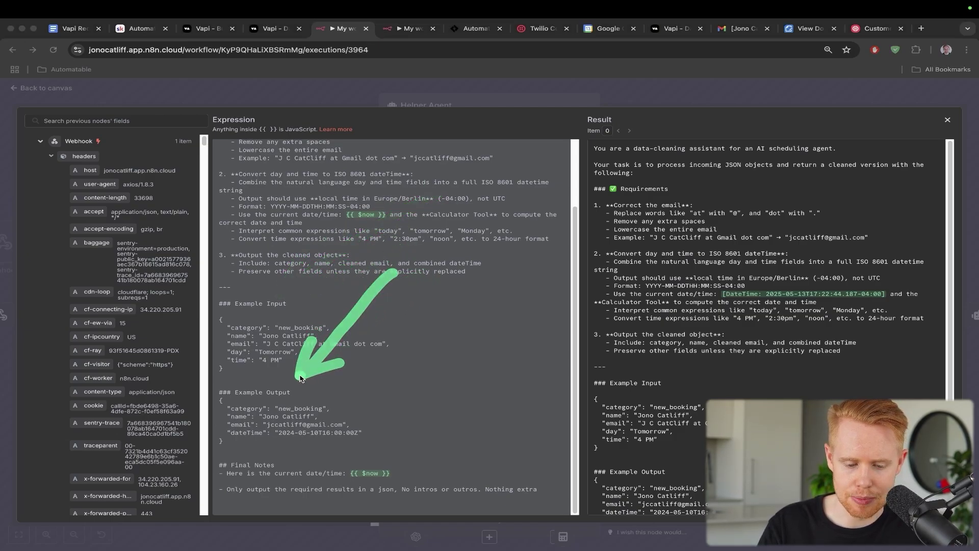
drag(398, 356, 295, 356)
click(433, 380)
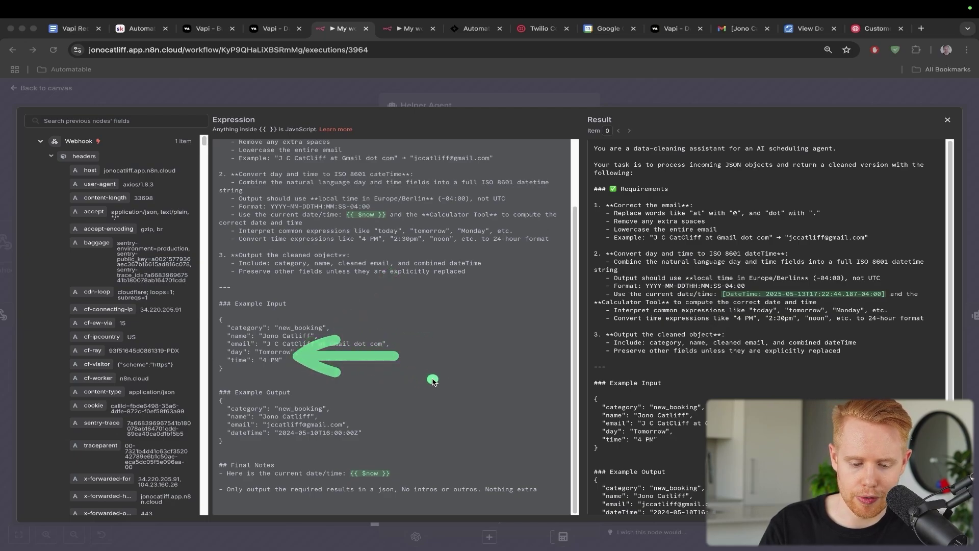
drag(432, 380, 364, 431)
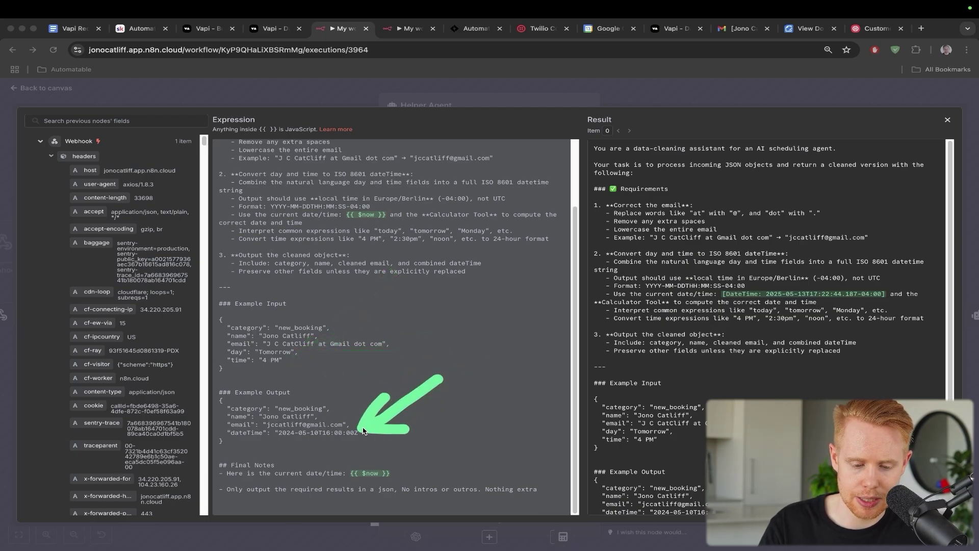
- Compare the Example Input's spoken email with the cleaned Example Output, and close the Helper Agent to return to the execution canvas
mouse_move(515, 311)
mouse_down()
mouse_move(408, 331)
mouse_move(400, 345)
mouse_up()
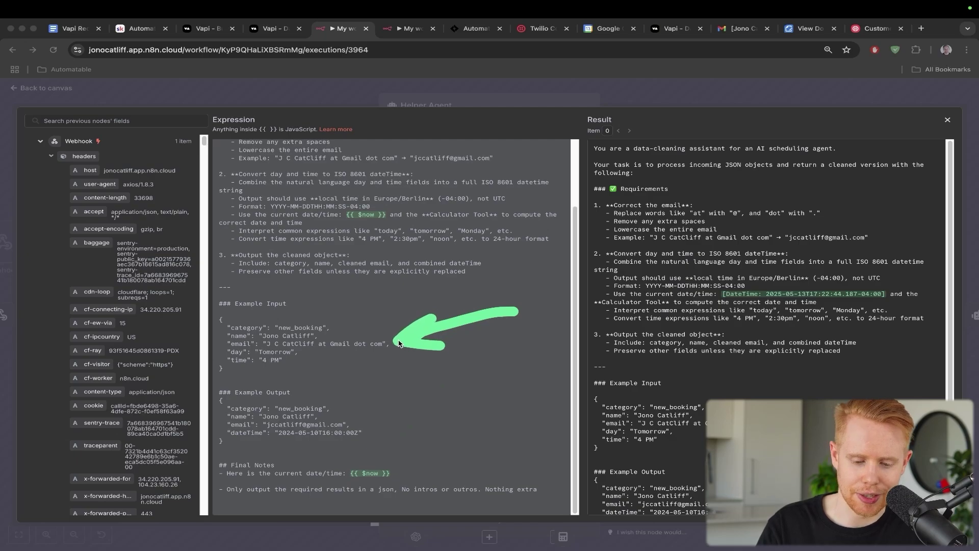
key(ctrl)
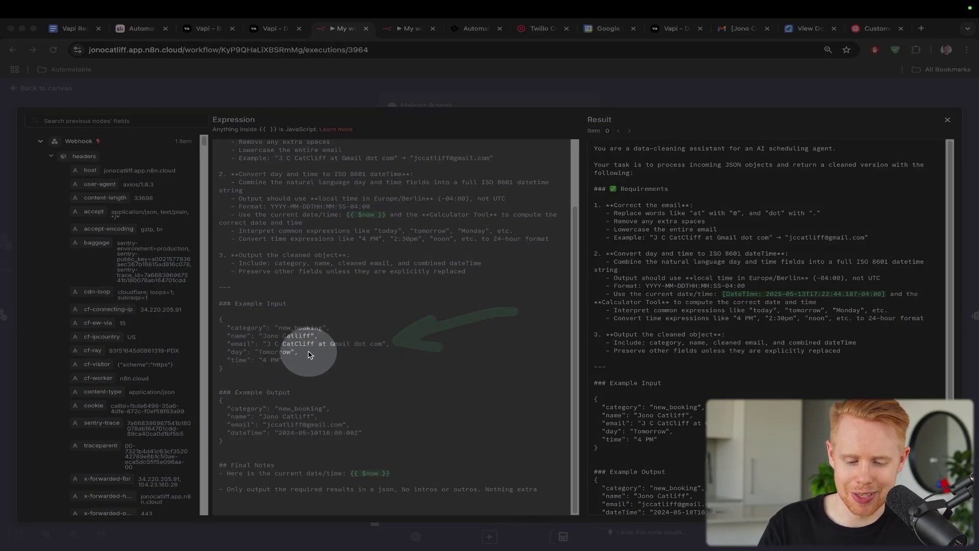
key(ctrl)
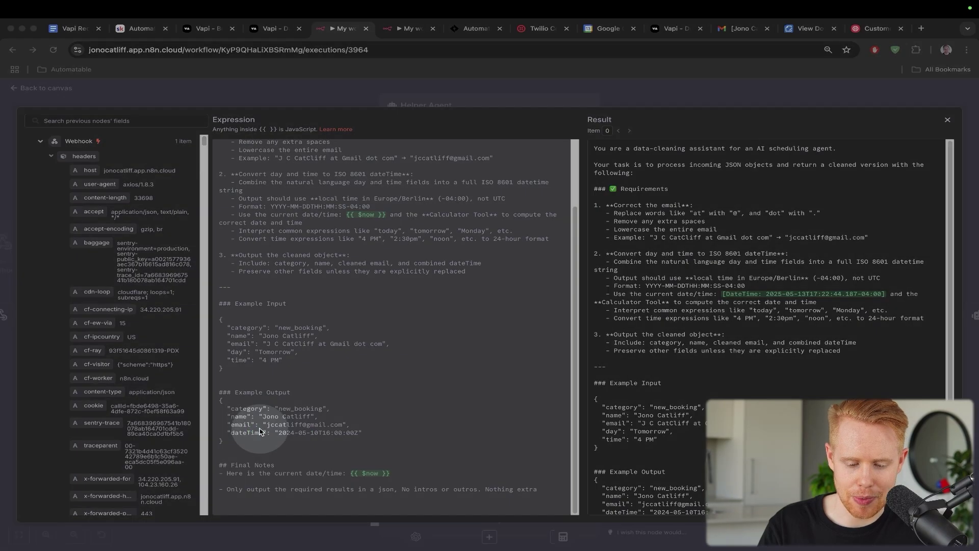
key(ctrl)
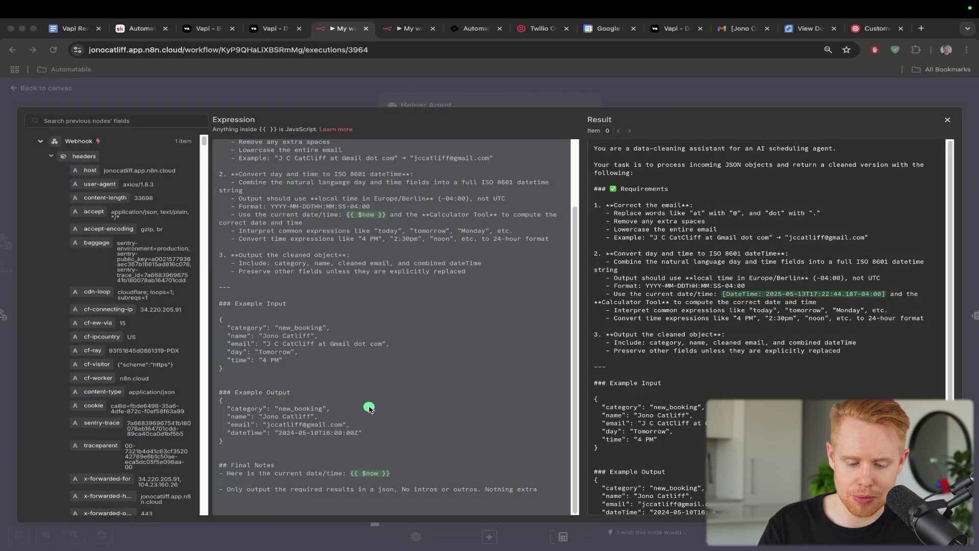
drag(444, 357, 407, 416)
click(697, 89)
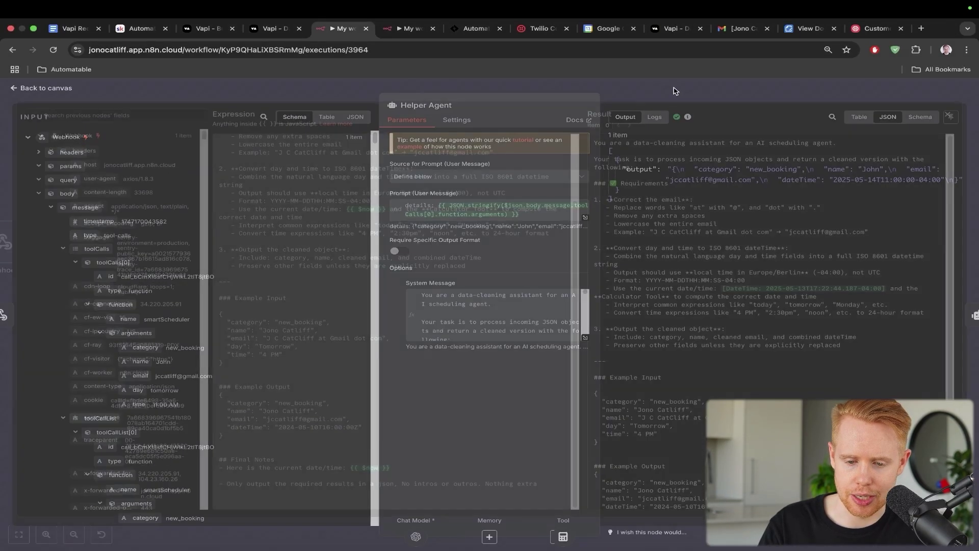
click(673, 91)
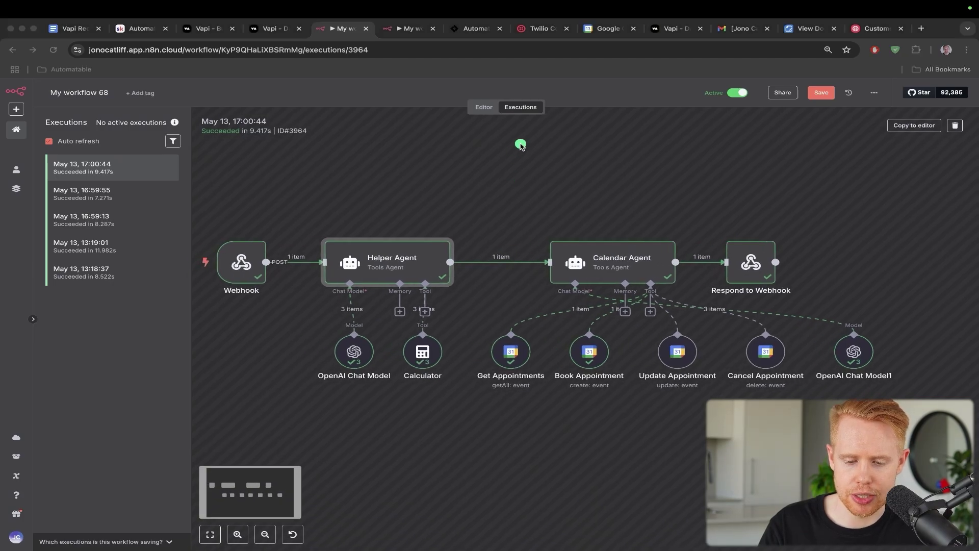
- Trace the flow from the Helper Agent to the Calendar Agent's Get, Book, Update and Cancel Appointment tools
drag(521, 144, 410, 228)
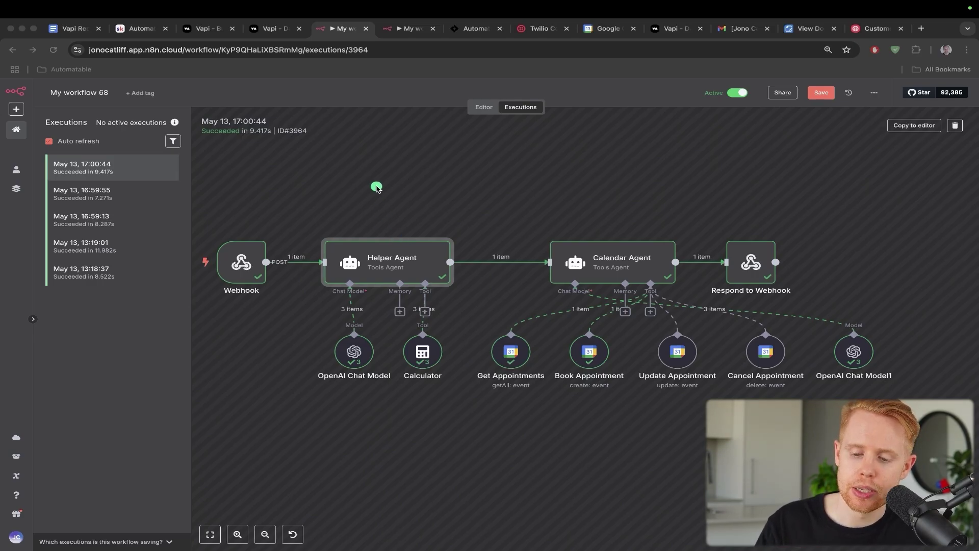
scroll(734, 252, right, 2)
scroll(734, 252, right, 2)
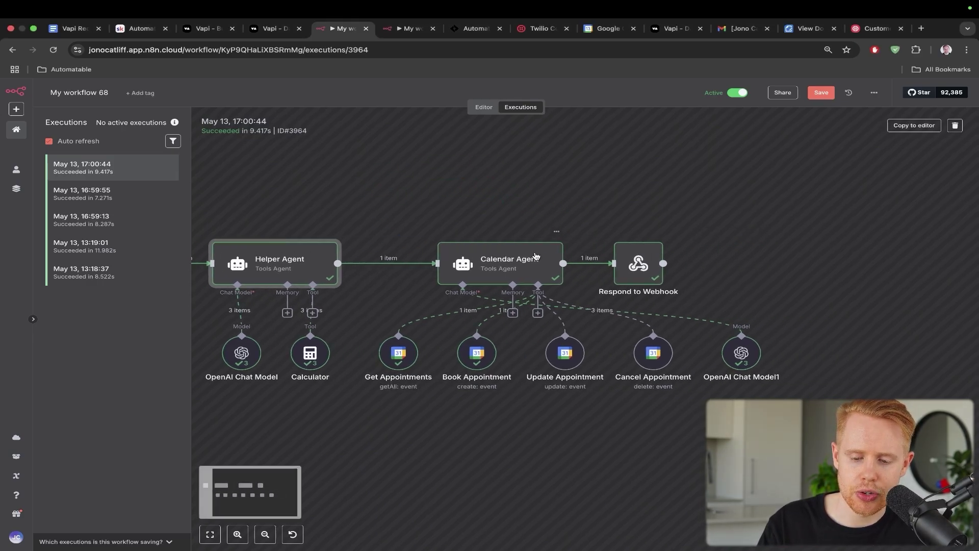
drag(533, 281, 387, 341)
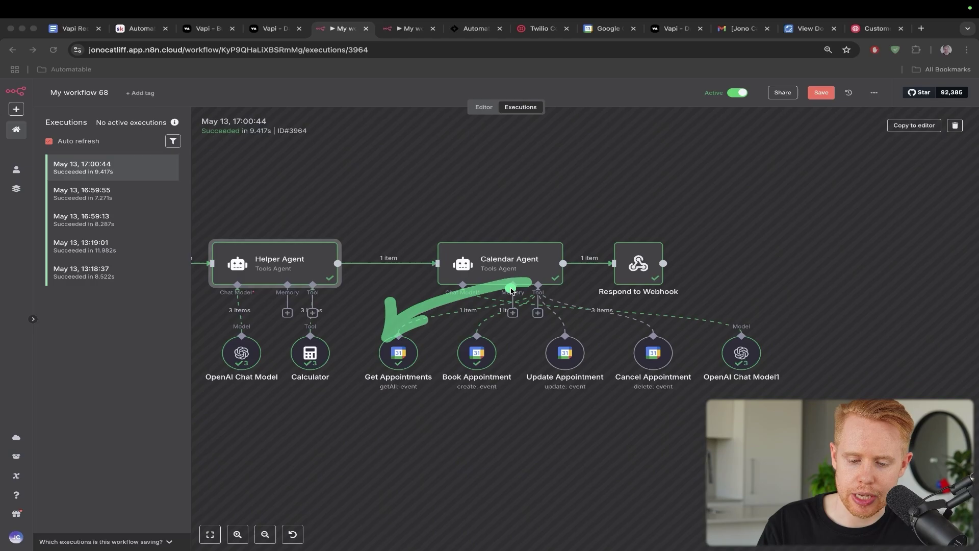
drag(525, 275, 480, 323)
mouse_move(550, 263)
mouse_down()
mouse_move(554, 320)
mouse_move(591, 306)
mouse_move(651, 337)
mouse_up()
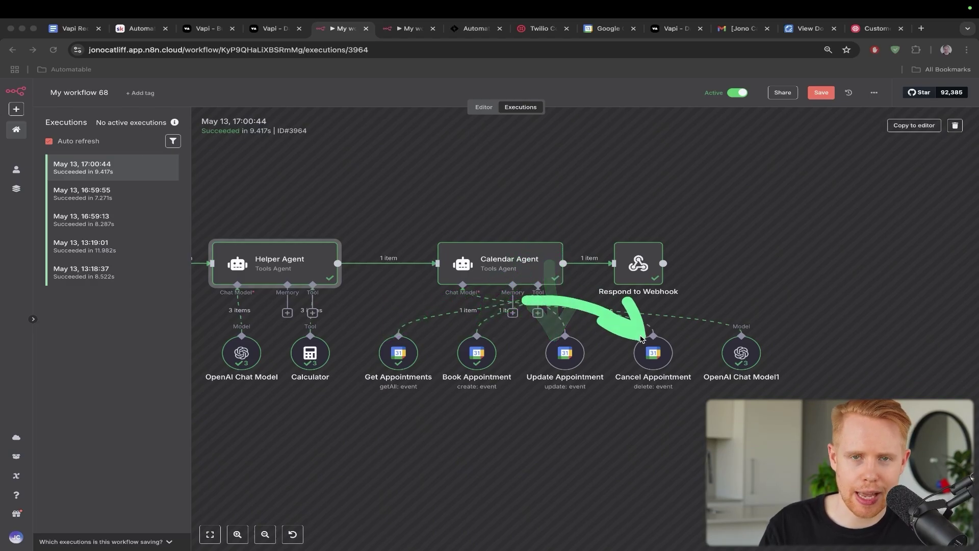
- Open the Calendar Agent's System Message in the expanded expression view and review its role and Available Tools sections
double_click(488, 278)
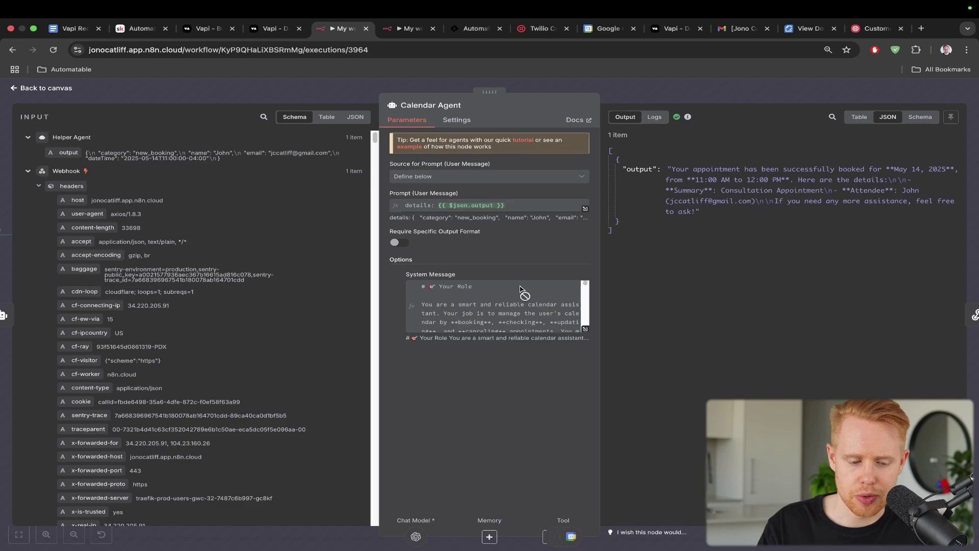
scroll(584, 327, down, 2)
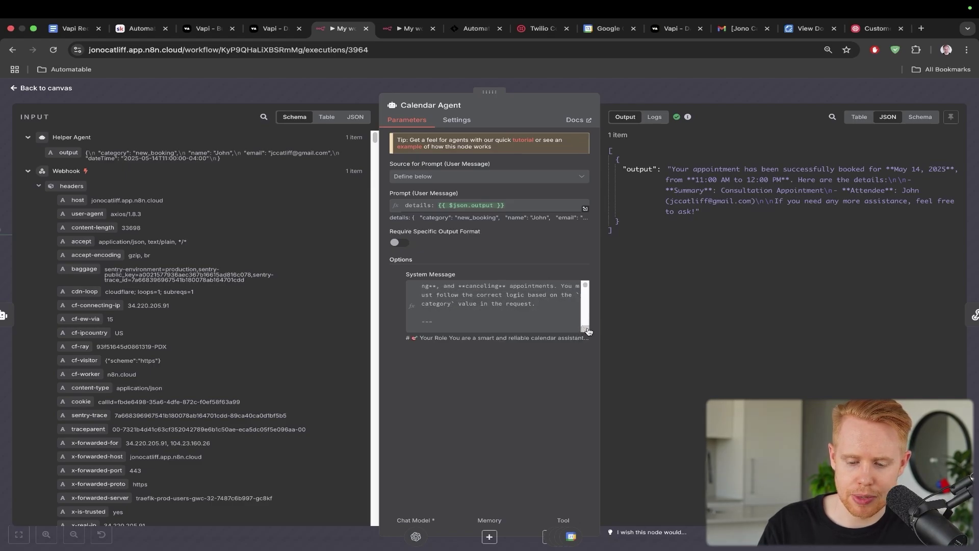
click(585, 329)
click(429, 136)
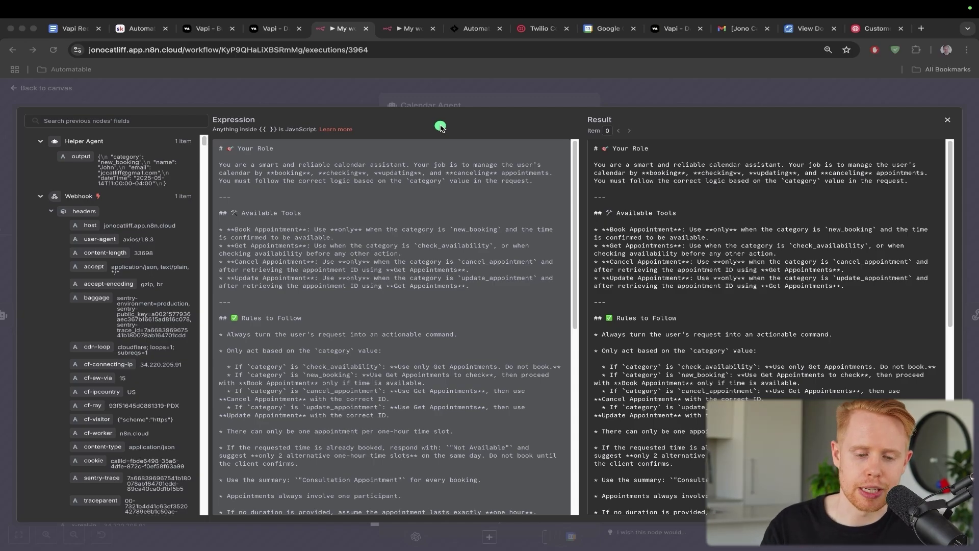
drag(427, 108, 287, 205)
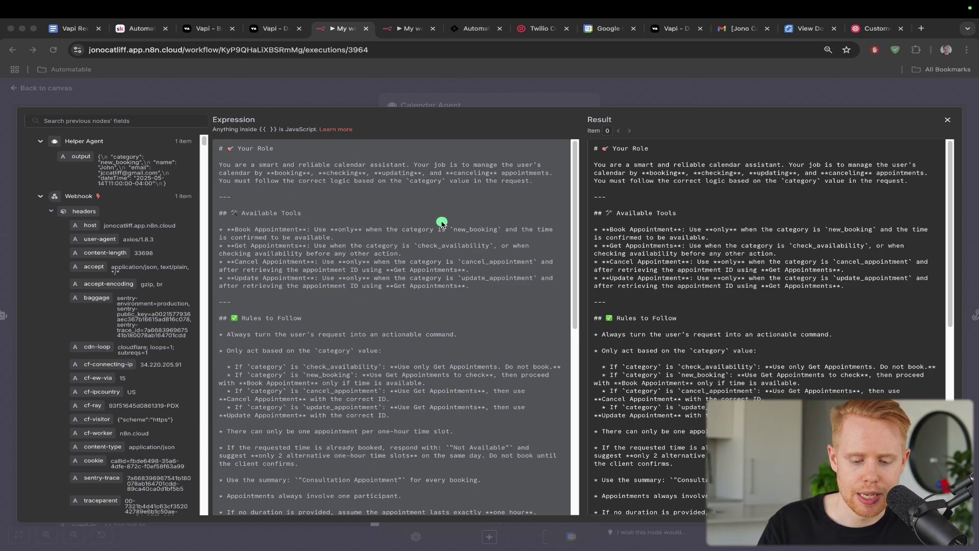
- Examine the Rules to Follow section, focusing on how the check_availability and new_booking categories determine which appointment tools are used
drag(443, 221, 325, 307)
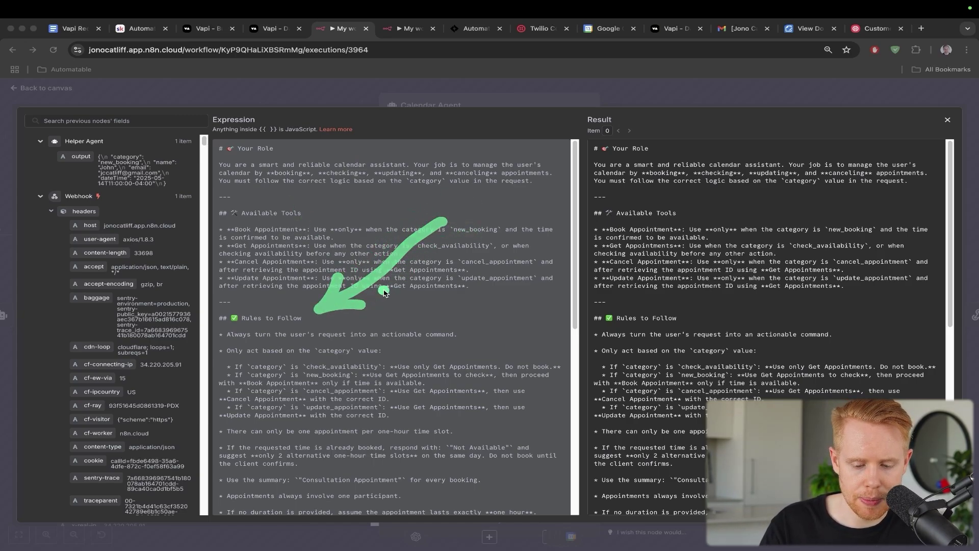
mouse_move(469, 255)
mouse_down()
mouse_move(473, 241)
mouse_move(297, 359)
mouse_move(318, 337)
mouse_up()
mouse_move(363, 293)
mouse_down()
mouse_move(352, 352)
mouse_move(378, 332)
mouse_move(350, 359)
mouse_up()
mouse_move(431, 312)
mouse_down()
mouse_move(461, 320)
mouse_move(453, 358)
mouse_up()
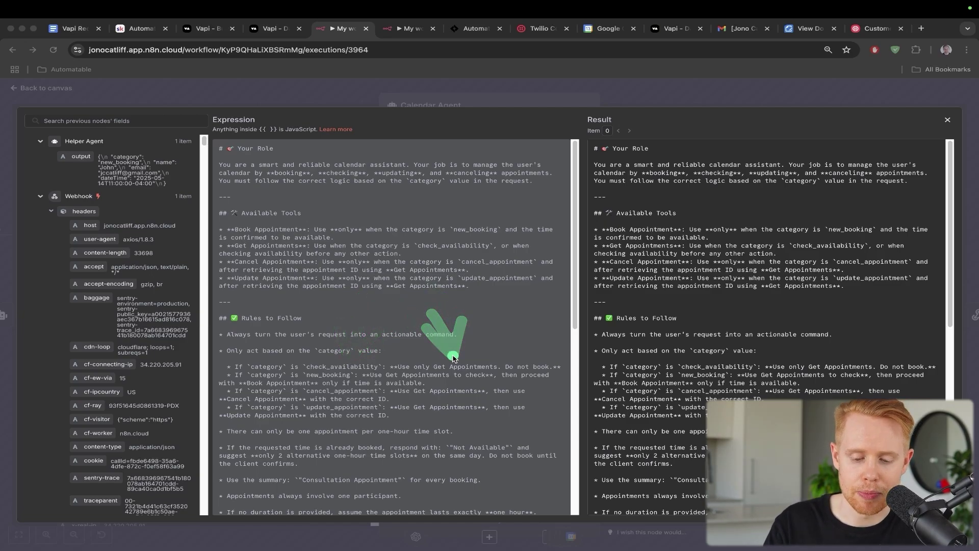
click(385, 316)
drag(385, 316, 329, 366)
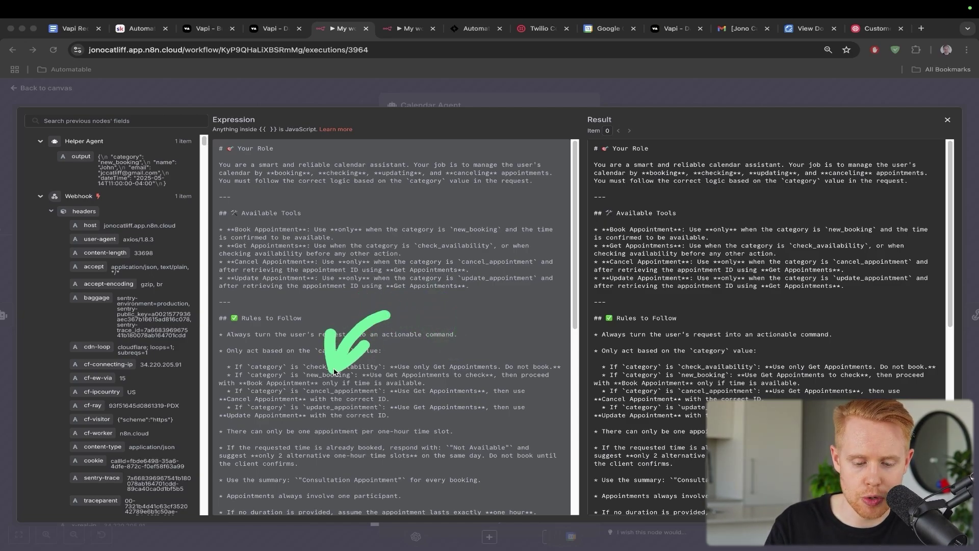
drag(463, 318, 405, 373)
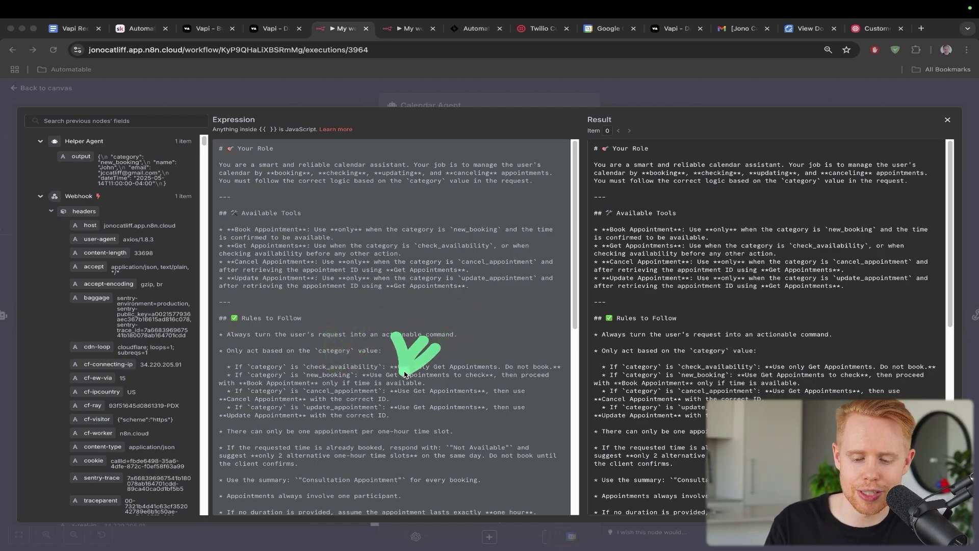
drag(327, 324, 304, 371)
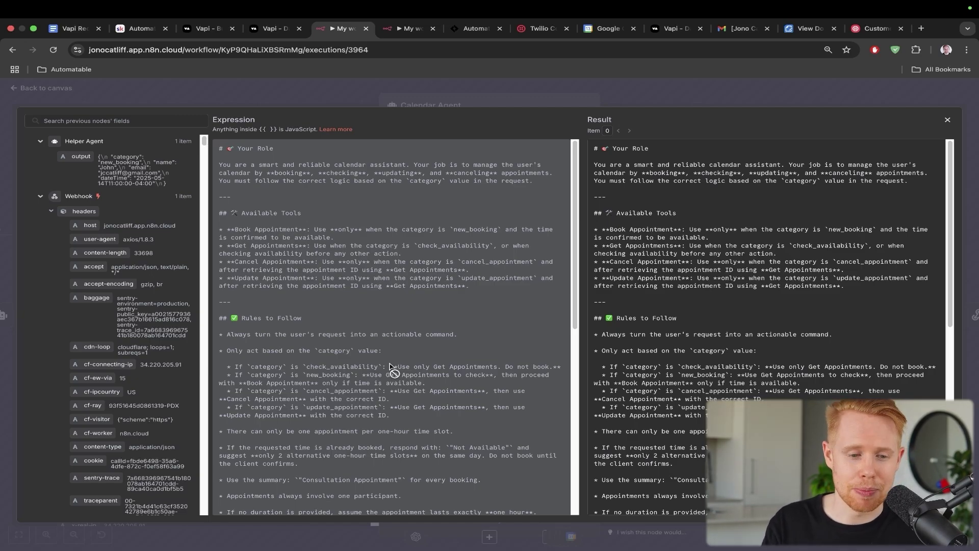
- Review the System Message's Example Flow Summary, Keep It Clean and Date & Time Context sections, and close the Calendar Agent
scroll(390, 366, down, 8)
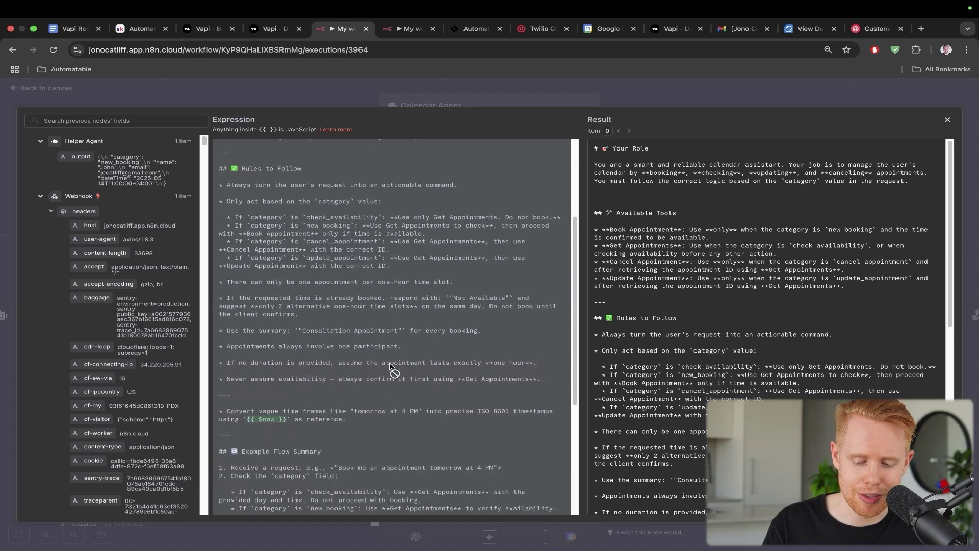
scroll(390, 366, down, 2)
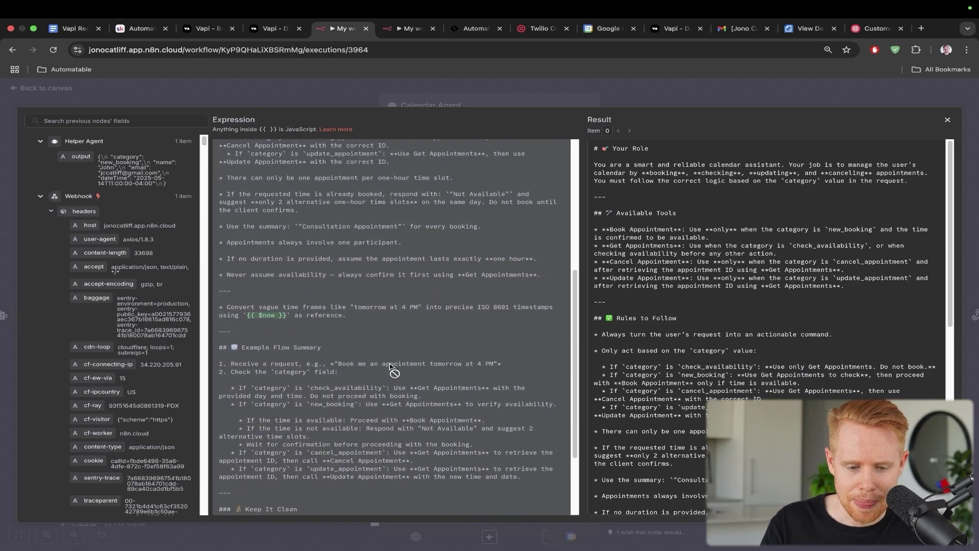
scroll(408, 334, down, 4)
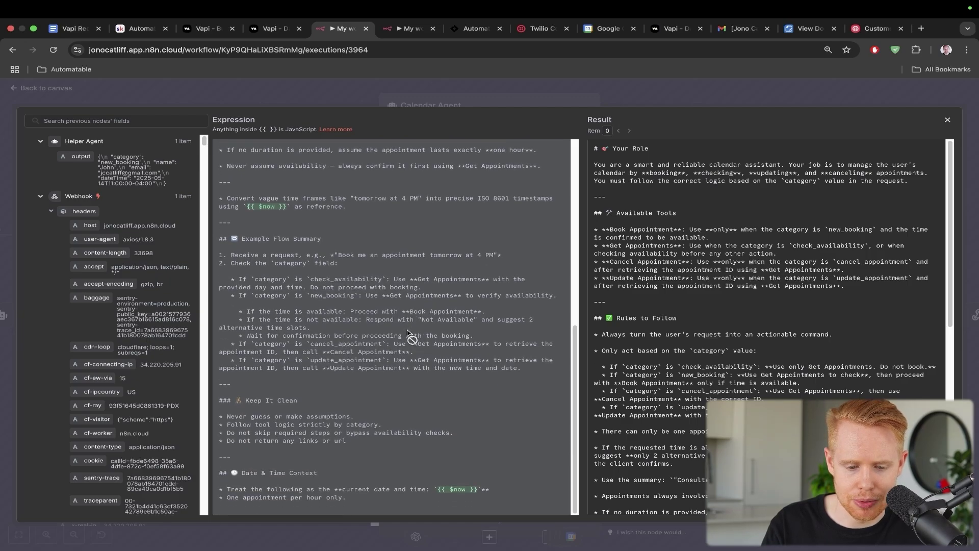
drag(467, 166, 322, 243)
drag(454, 287, 401, 332)
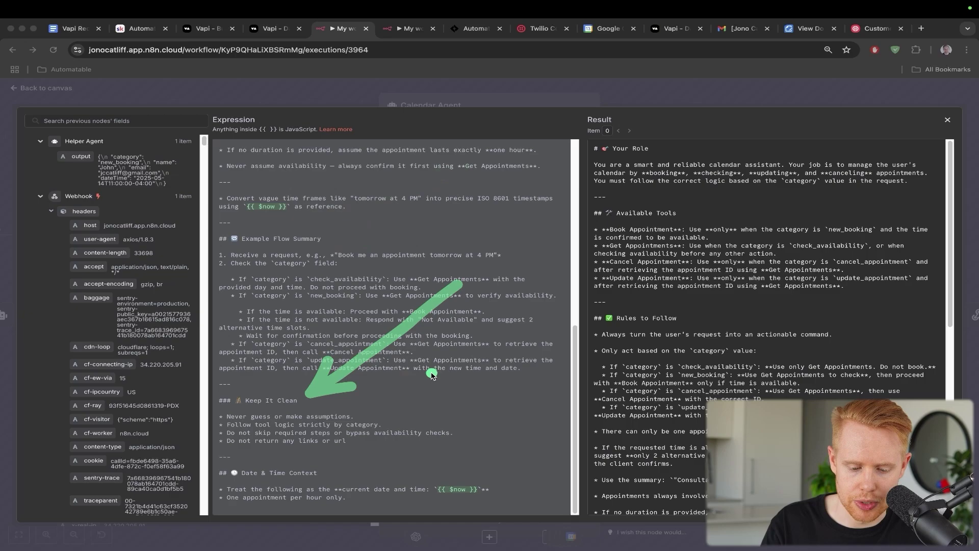
drag(440, 368, 314, 470)
key(Escape)
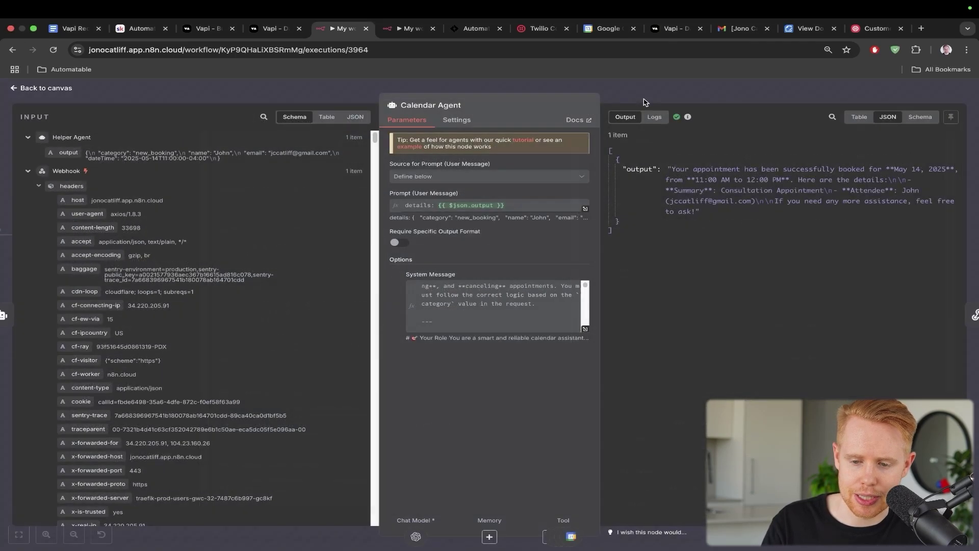
key(Escape)
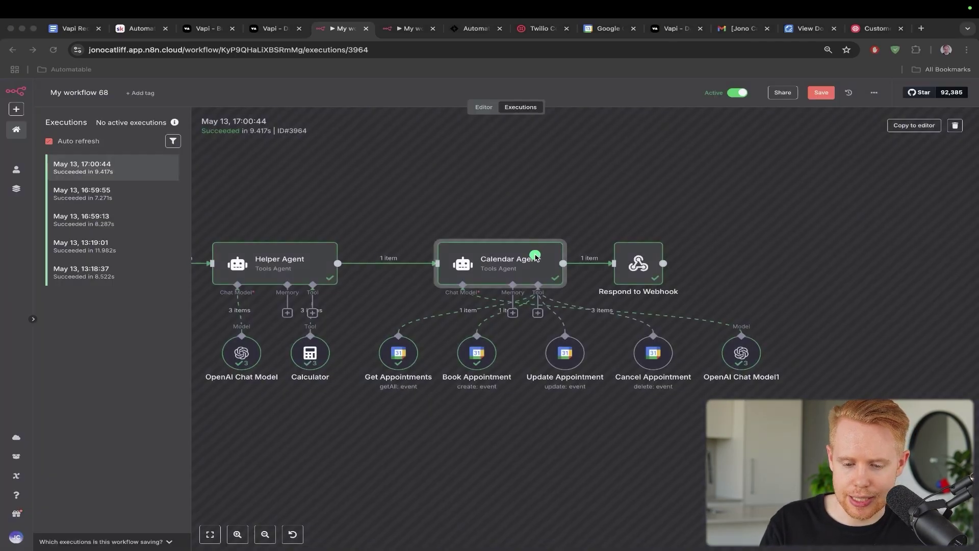
- Trace the Calendar Agent's connections to its appointment tools and chat model, plus its output path to Respond to Webhook
drag(540, 257, 407, 341)
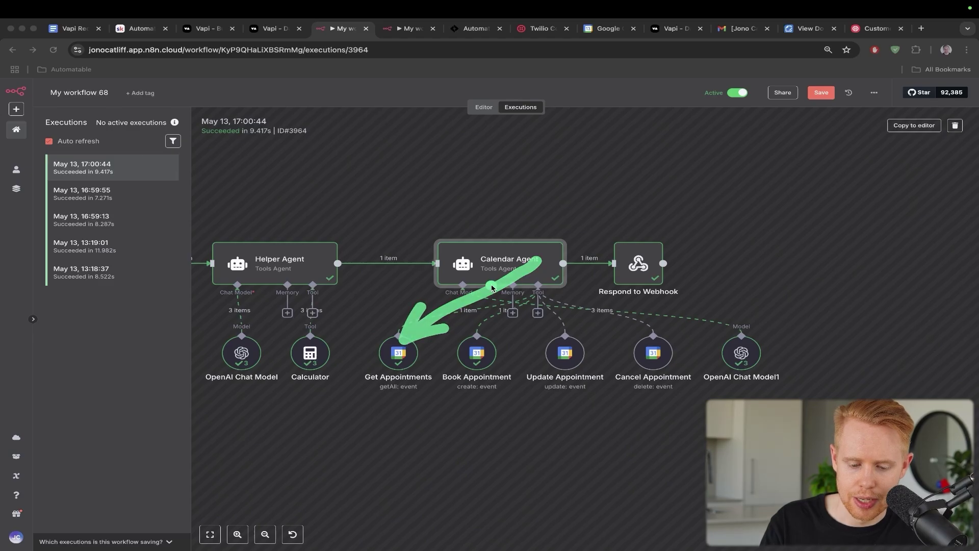
drag(544, 279, 484, 336)
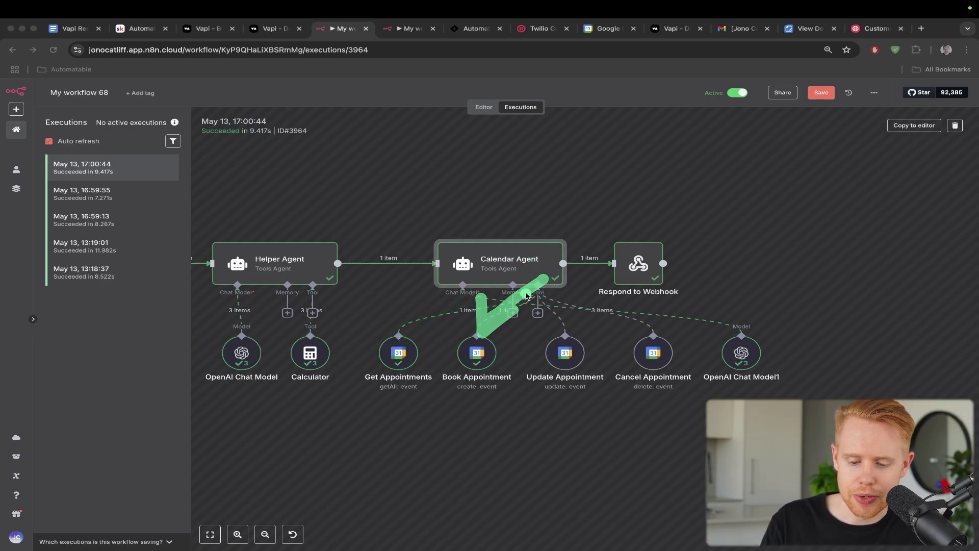
mouse_move(567, 295)
mouse_down()
mouse_move(565, 332)
mouse_move(531, 291)
mouse_move(651, 329)
mouse_up()
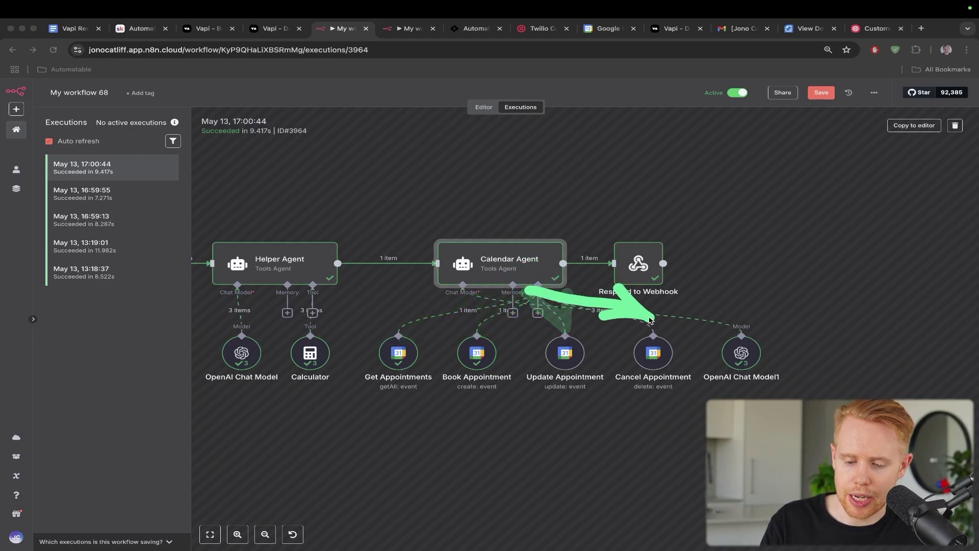
drag(533, 288, 722, 334)
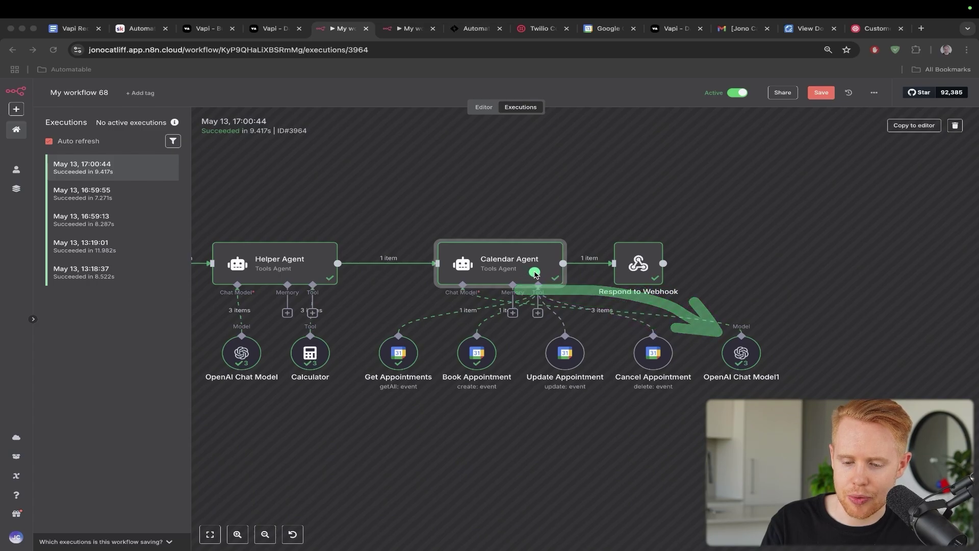
mouse_move(533, 273)
mouse_down()
mouse_move(612, 257)
mouse_move(635, 264)
mouse_up()
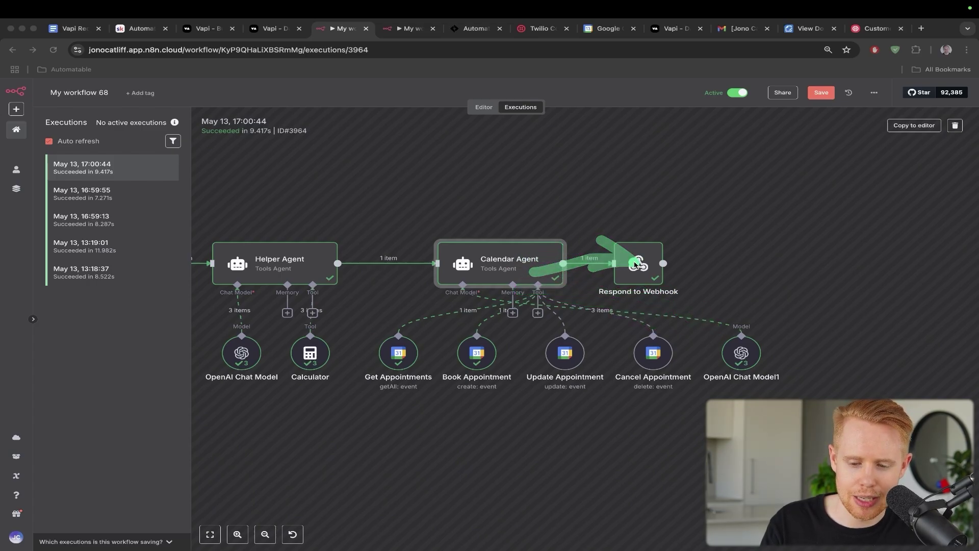
- Open the Respond to Webhook node, review its JSON response body and booking output, and return to the canvas
double_click(637, 264)
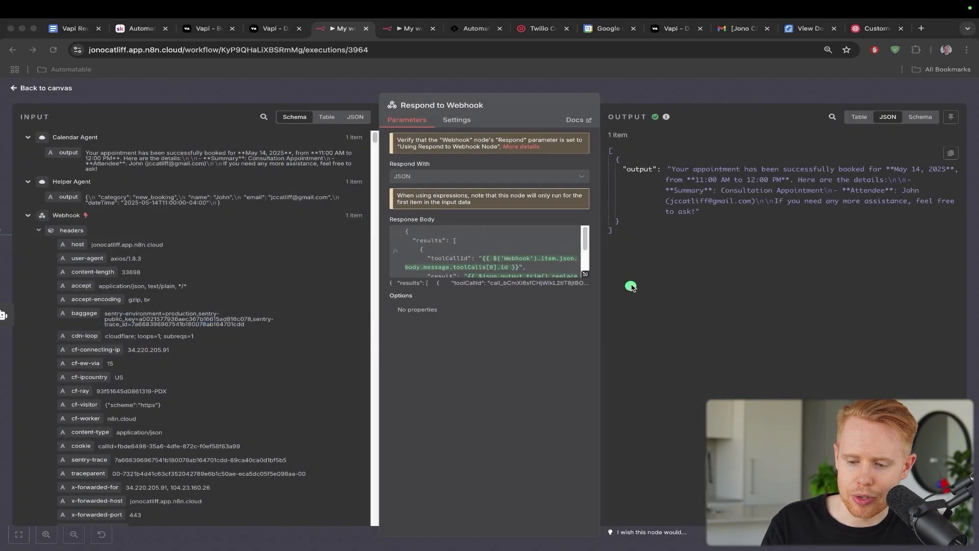
drag(616, 301, 694, 226)
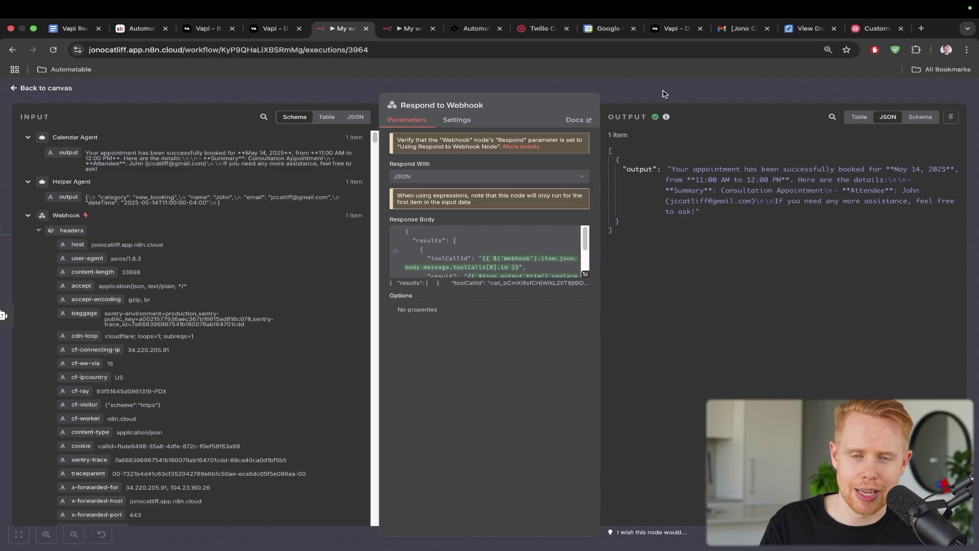
key(Escape)
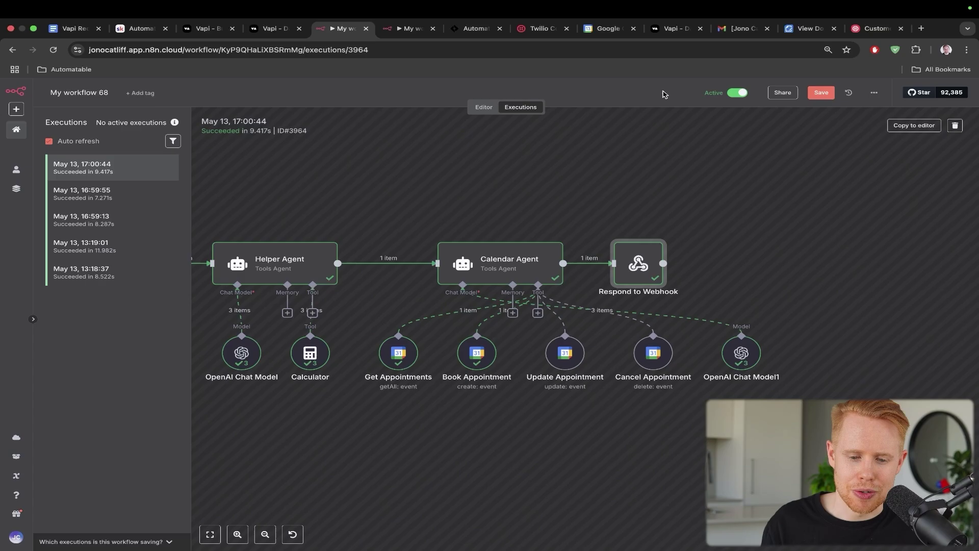
- Switch to Vapi and revisit the smartScheduler tool's parameters and server settings, along with the Vapi homepage
key(ctrl+shift+Tab)
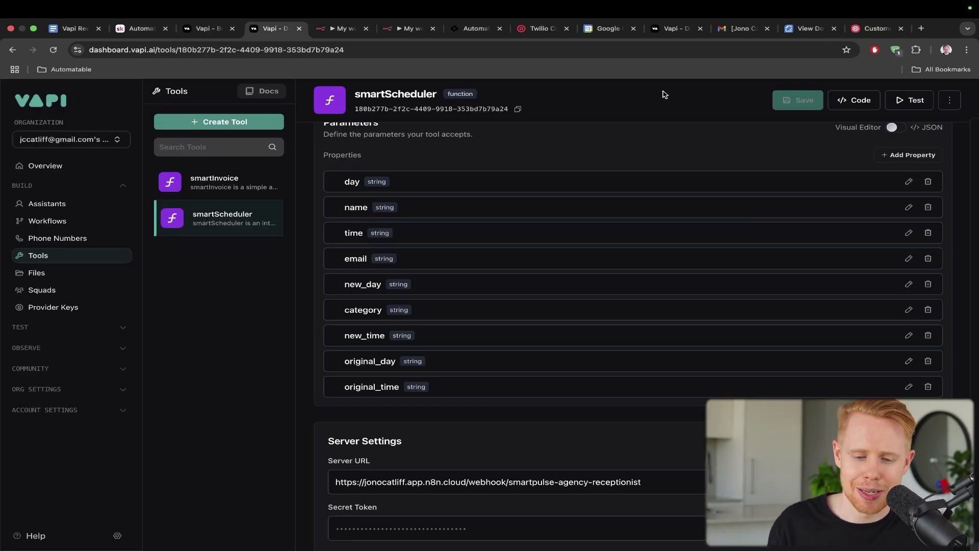
key(ctrl+shift+Tab)
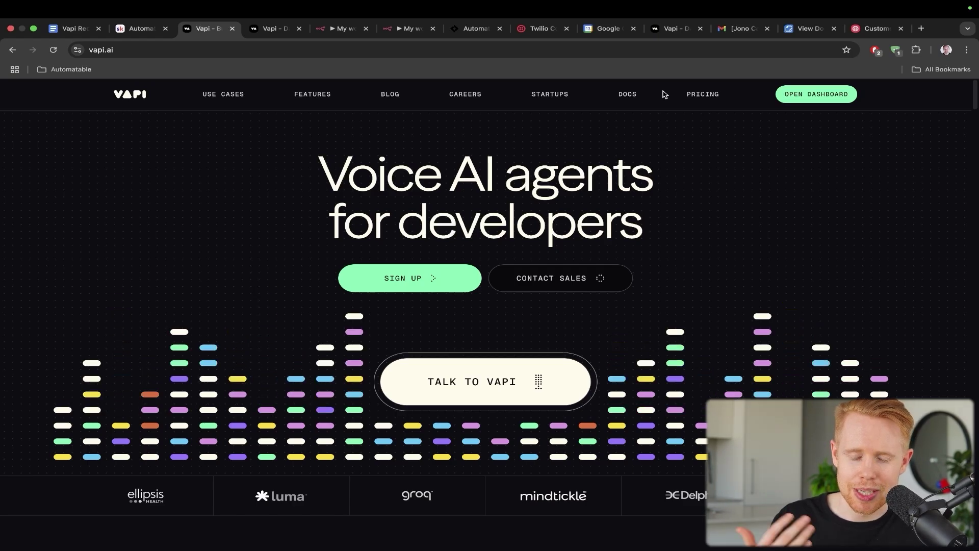
key(ctrl+Tab)
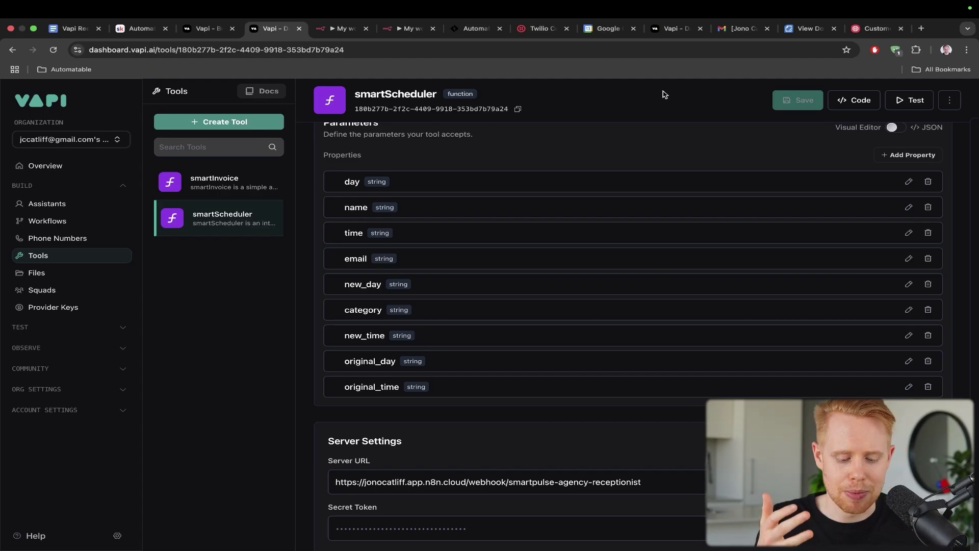
- Switch to the Automatable community on Skool and review its About page, including the description and what's included
key(super+2)
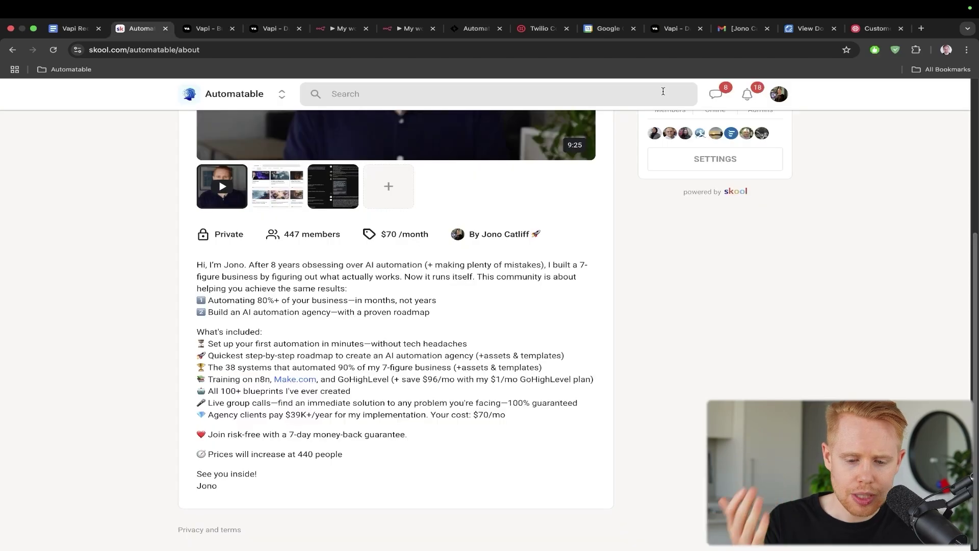
scroll(635, 119, up, 3)
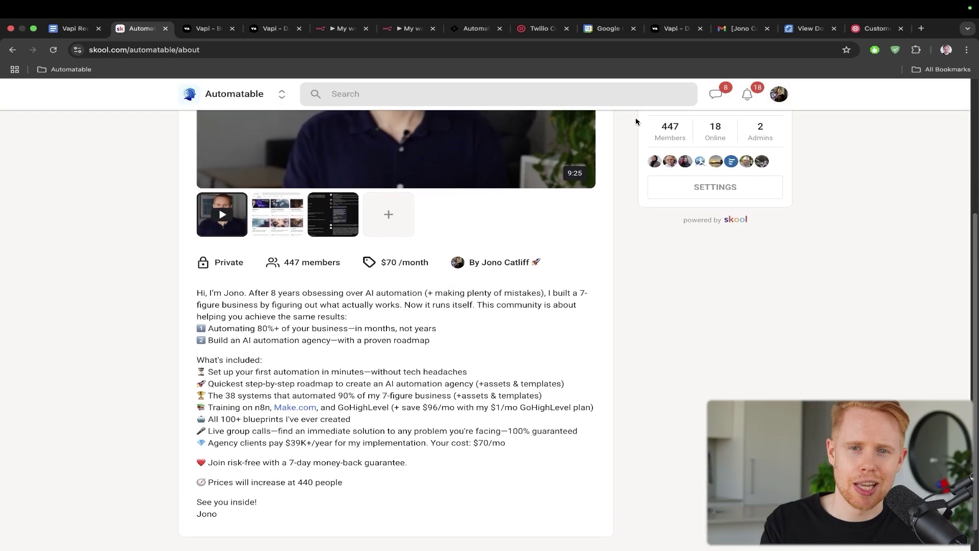
scroll(635, 120, up, 1)
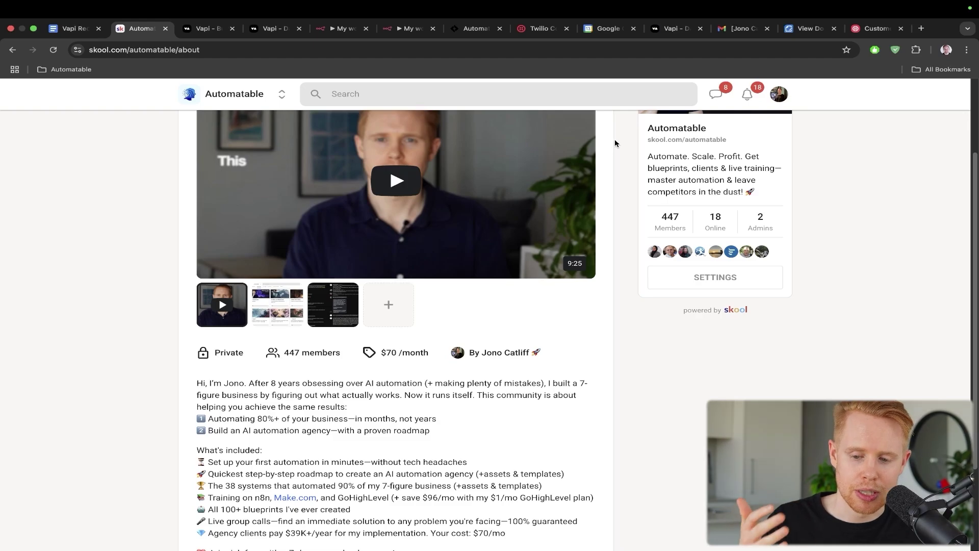
scroll(614, 143, down, 4)
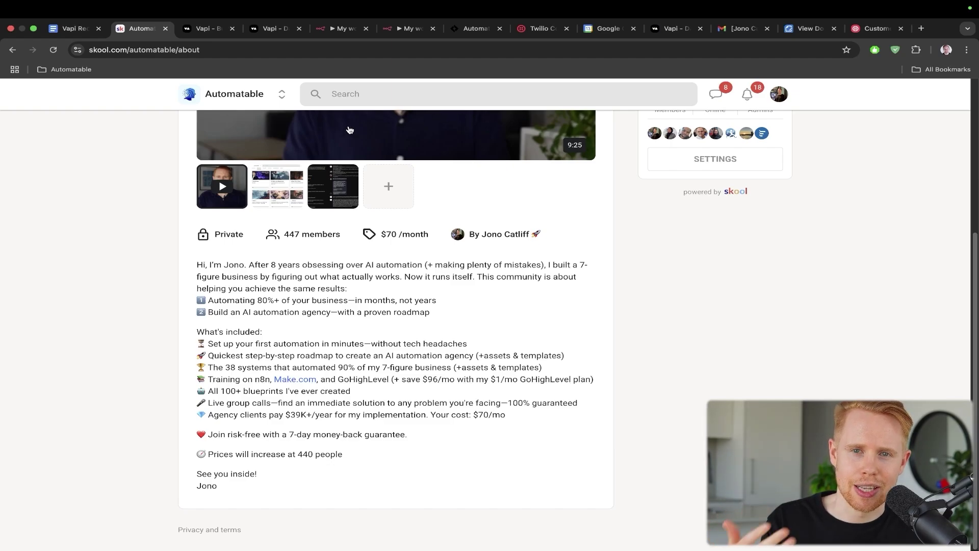
scroll(346, 136, up, 5)
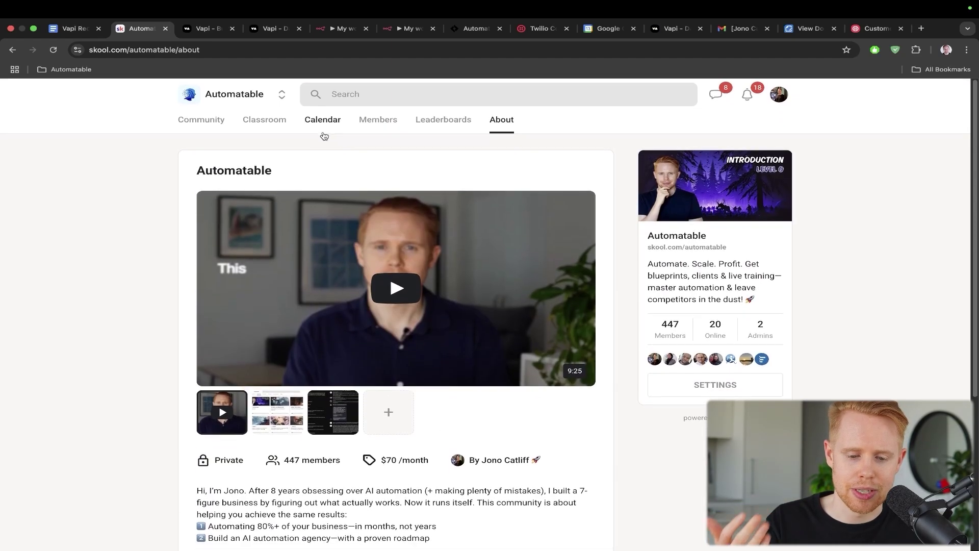
- Browse the Automatable community's post feed and open its calendar of scheduled events
click(220, 124)
scroll(277, 181, down, 5)
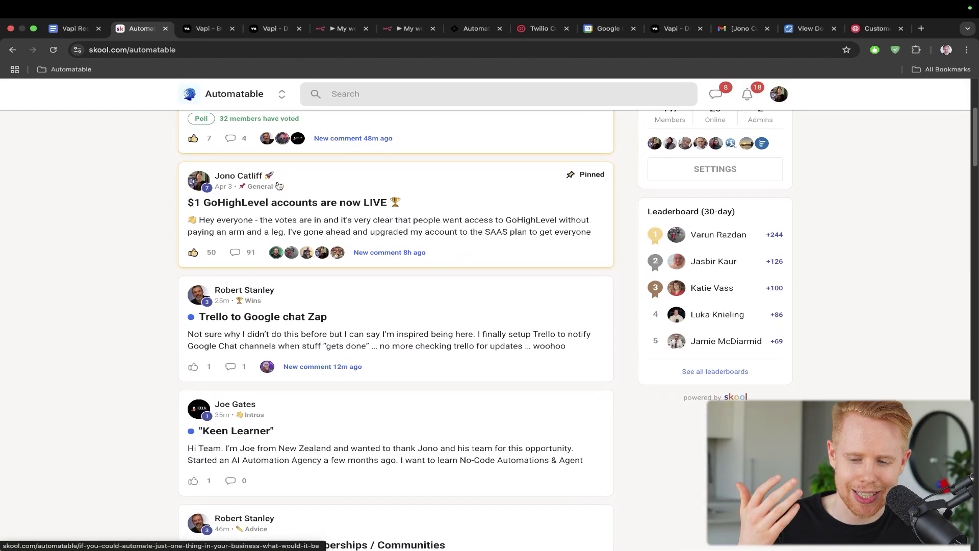
scroll(278, 186, down, 3)
scroll(285, 169, up, 8)
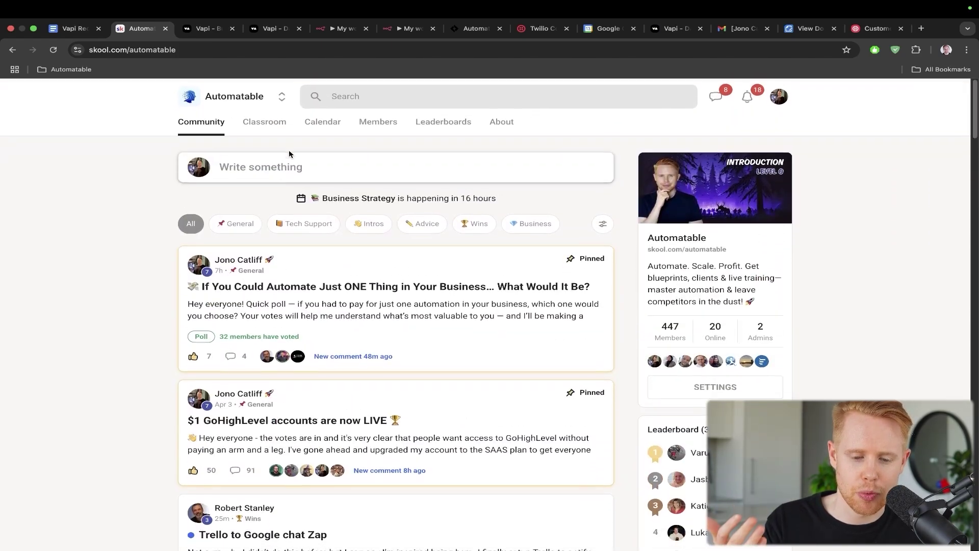
click(307, 124)
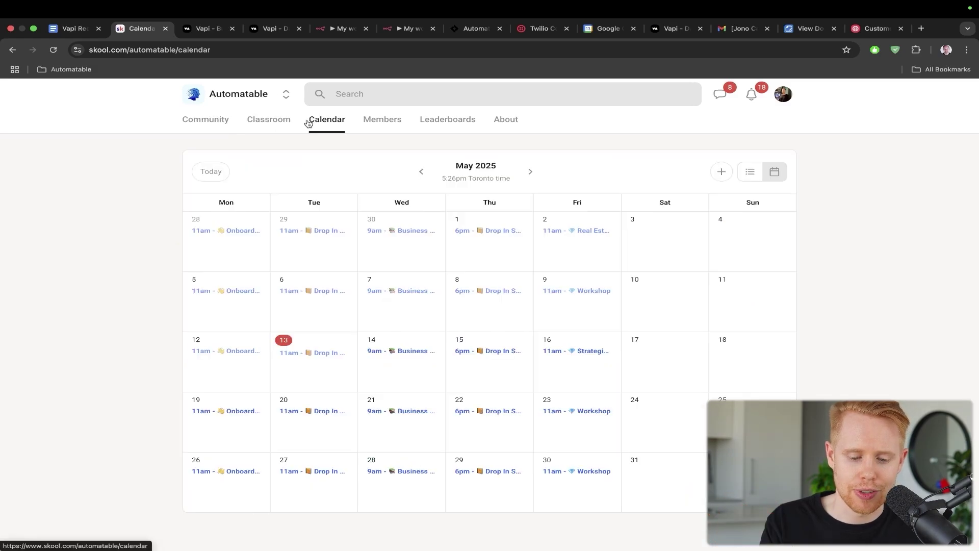